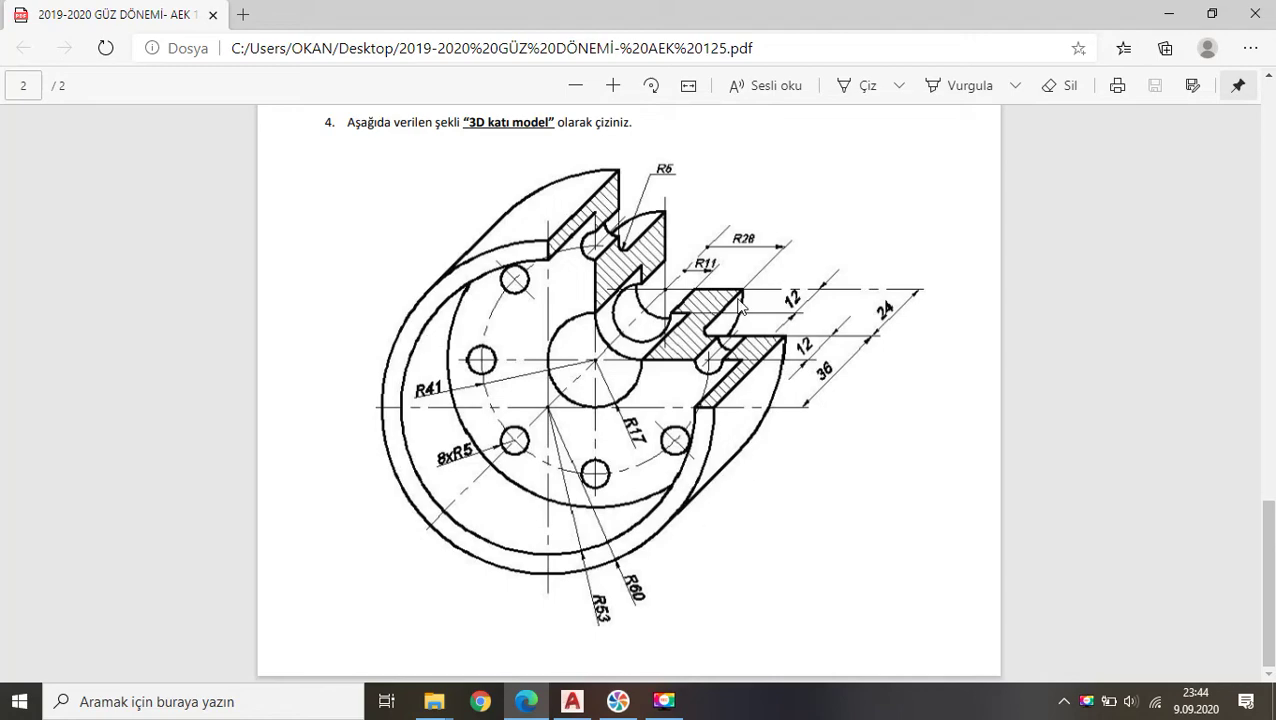
Compare the AutoCAD drawing with the reference PDF, starting and cancelling a trial line.
{"action": "left_click", "coordinate": [584, 700]}
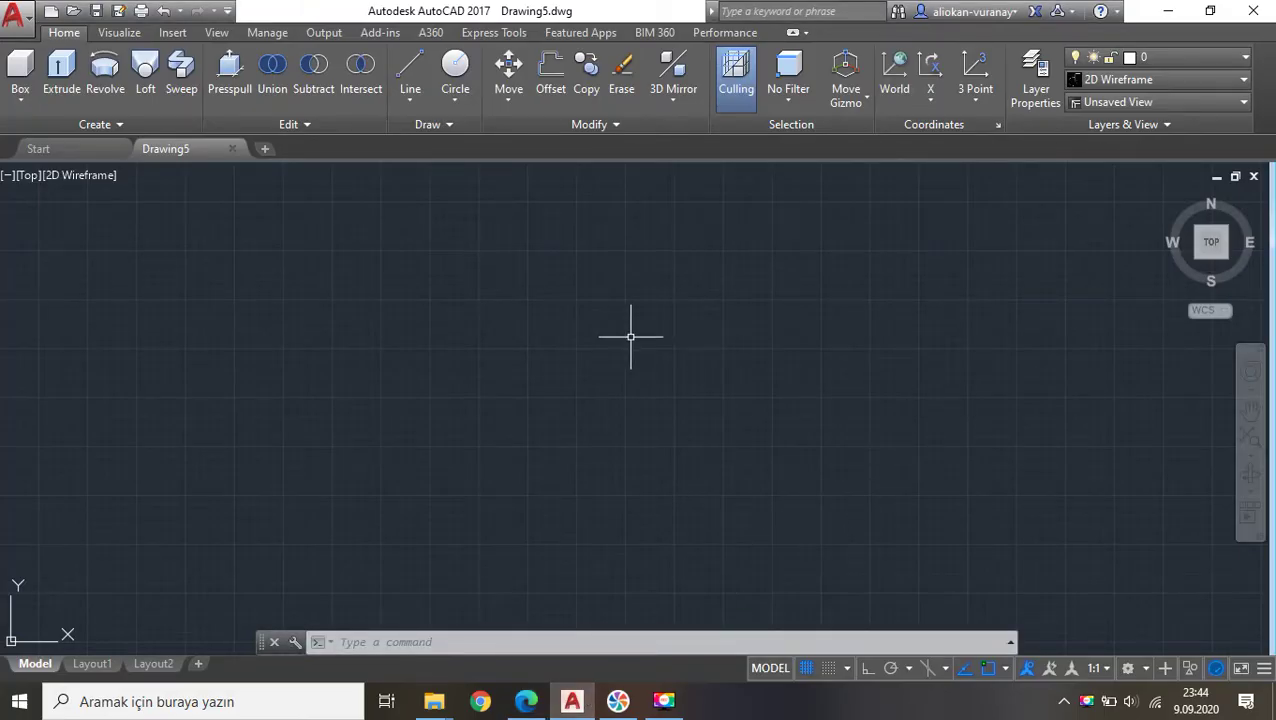
{"action": "type", "text": "L"}
{"action": "key", "text": "Return"}
{"action": "left_click", "coordinate": [526, 700]}
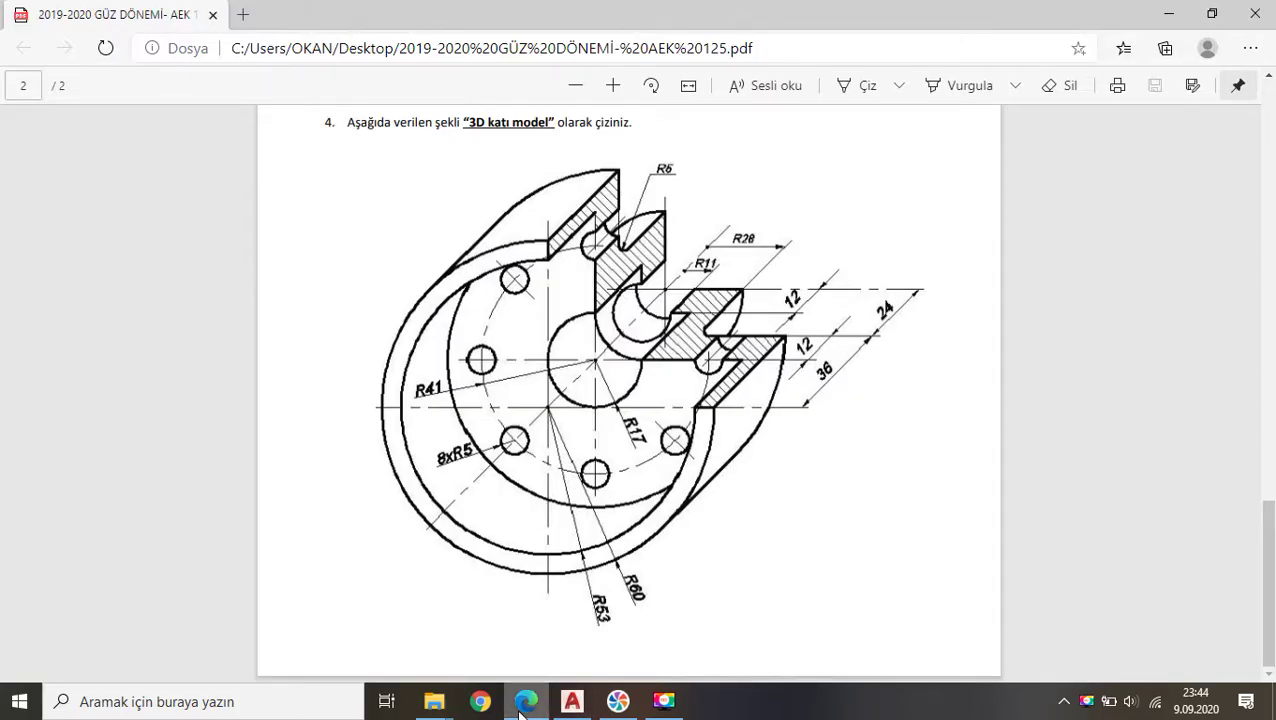
{"action": "left_click", "coordinate": [522, 702]}
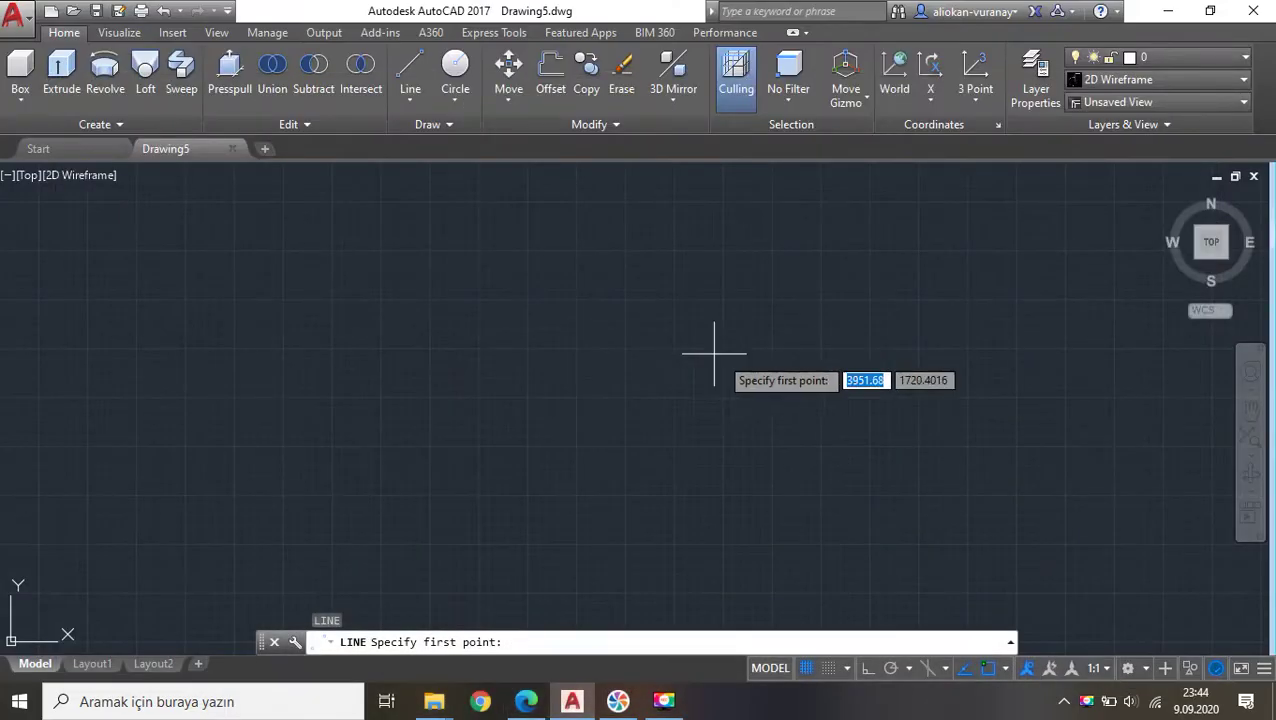
{"action": "left_click", "coordinate": [697, 482]}
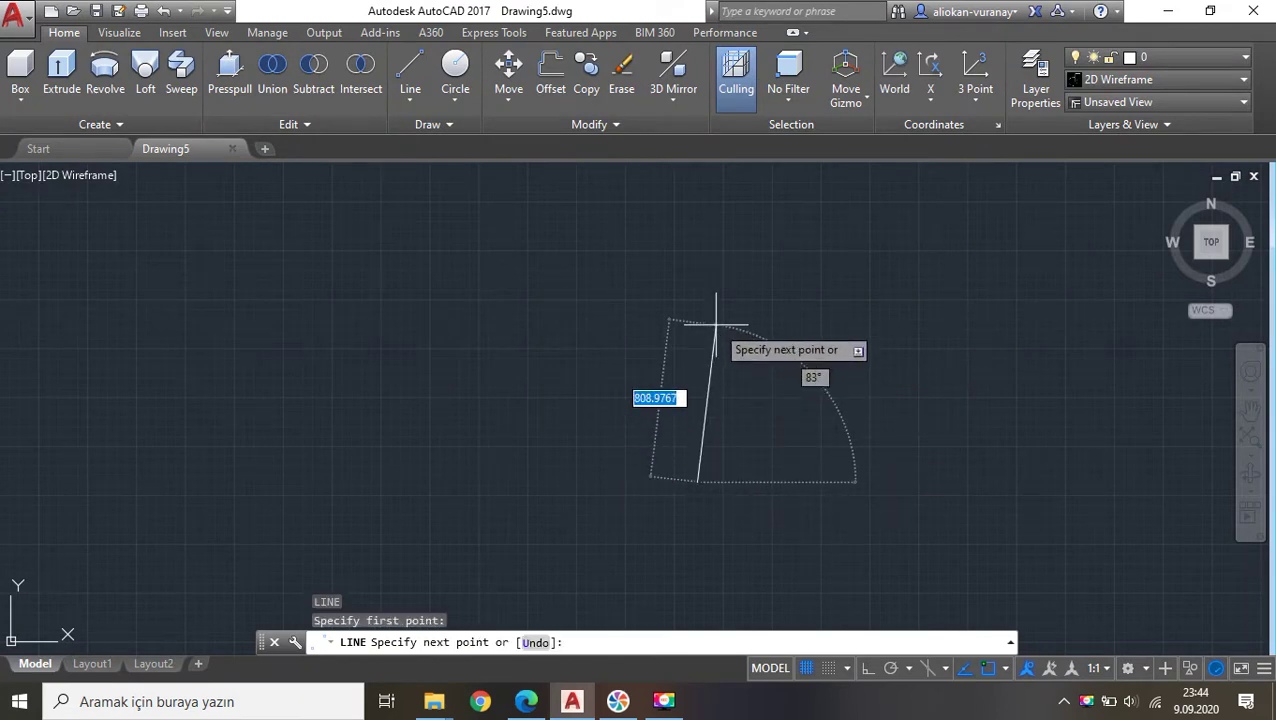
{"action": "key", "text": "Escape"}
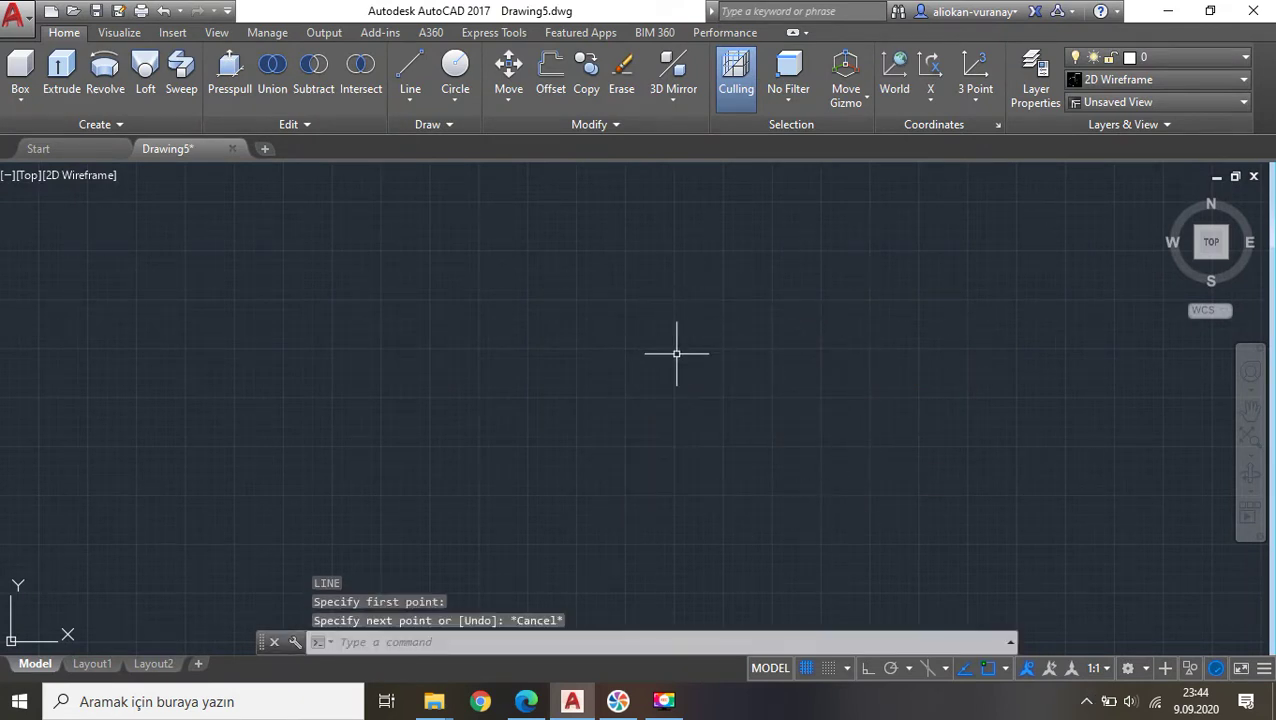
{"action": "type", "text": "L"}
Draw a vertical 36-unit line as the ring profile's first edge.
{"action": "key", "text": "Return"}
{"action": "left_click", "coordinate": [730, 447]}
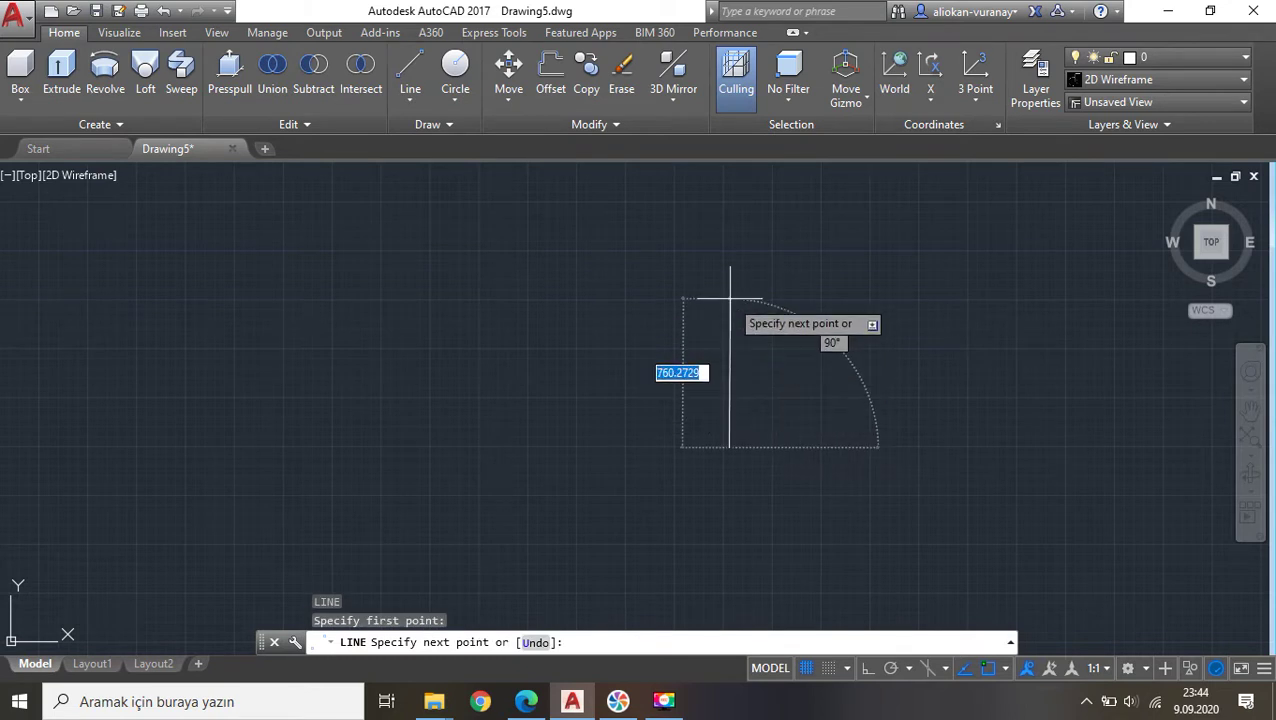
{"action": "type", "text": "36"}
{"action": "key", "text": "Return"}
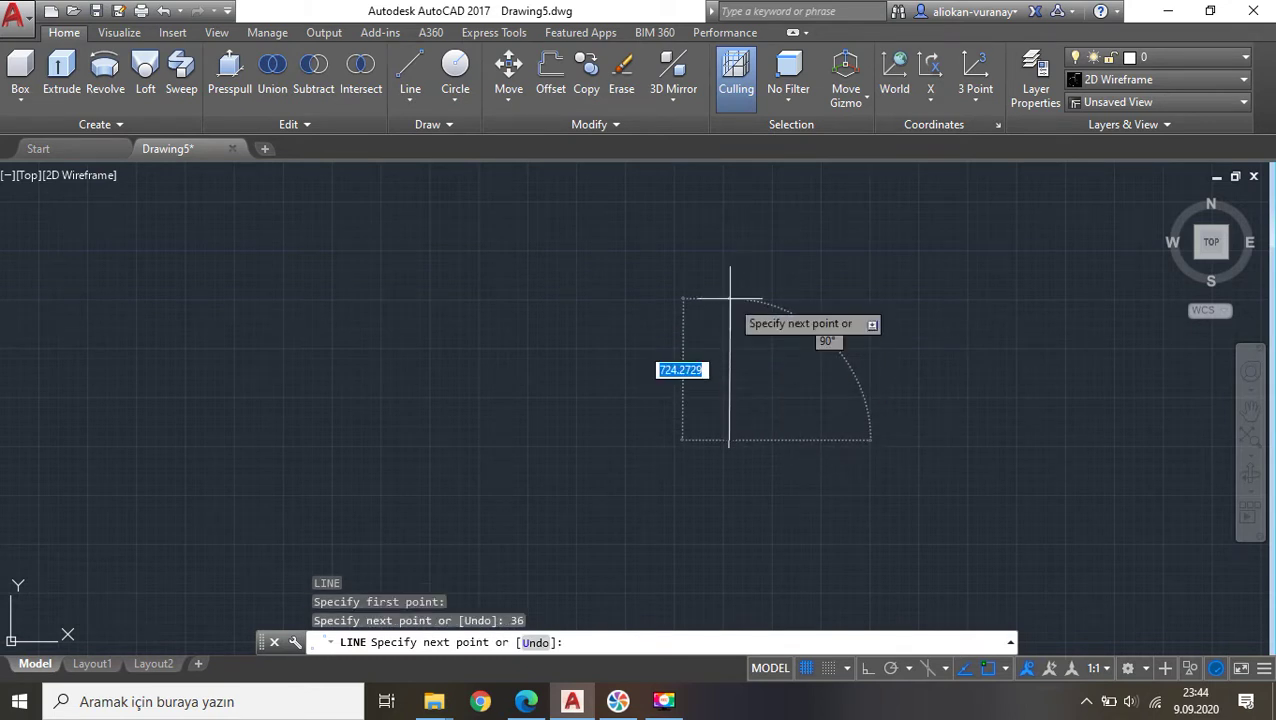
{"action": "scroll", "coordinate": [729, 442], "scroll_direction": "up", "scroll_amount": 5}
{"action": "scroll", "coordinate": [729, 442], "scroll_direction": "up", "scroll_amount": 5}
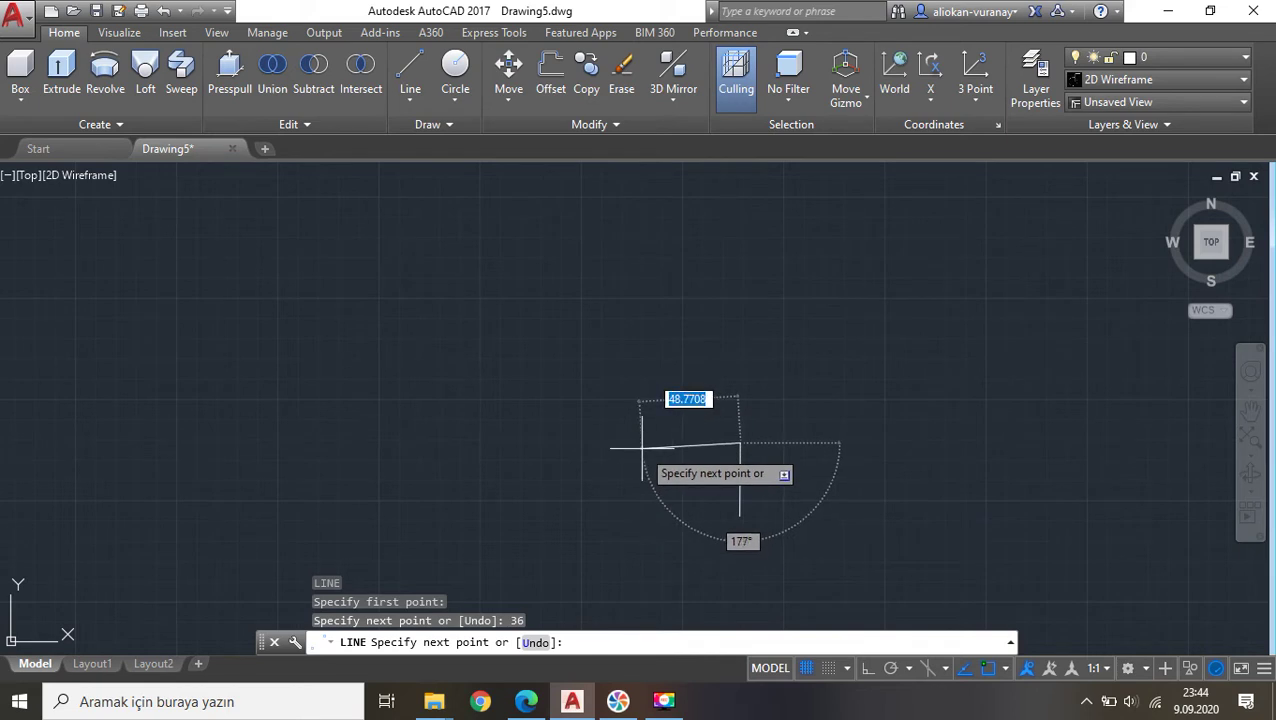
{"action": "key", "text": "F7"}
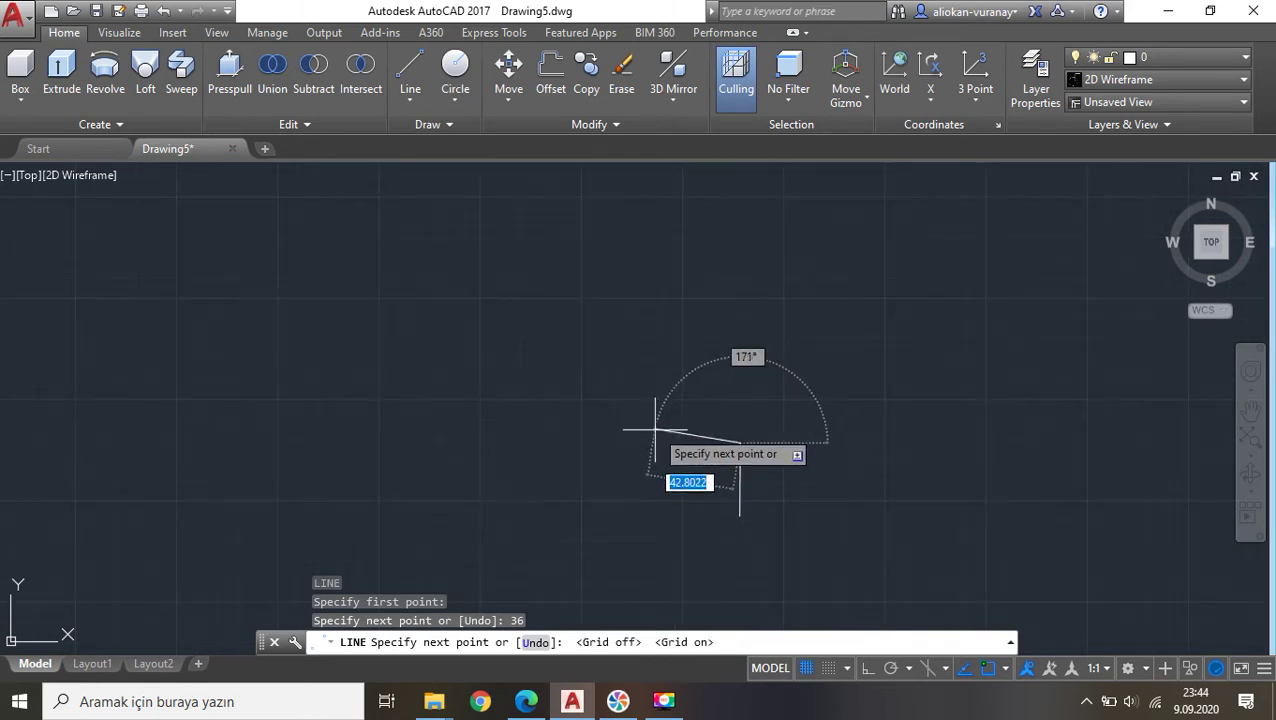
{"action": "key", "text": "Escape"}
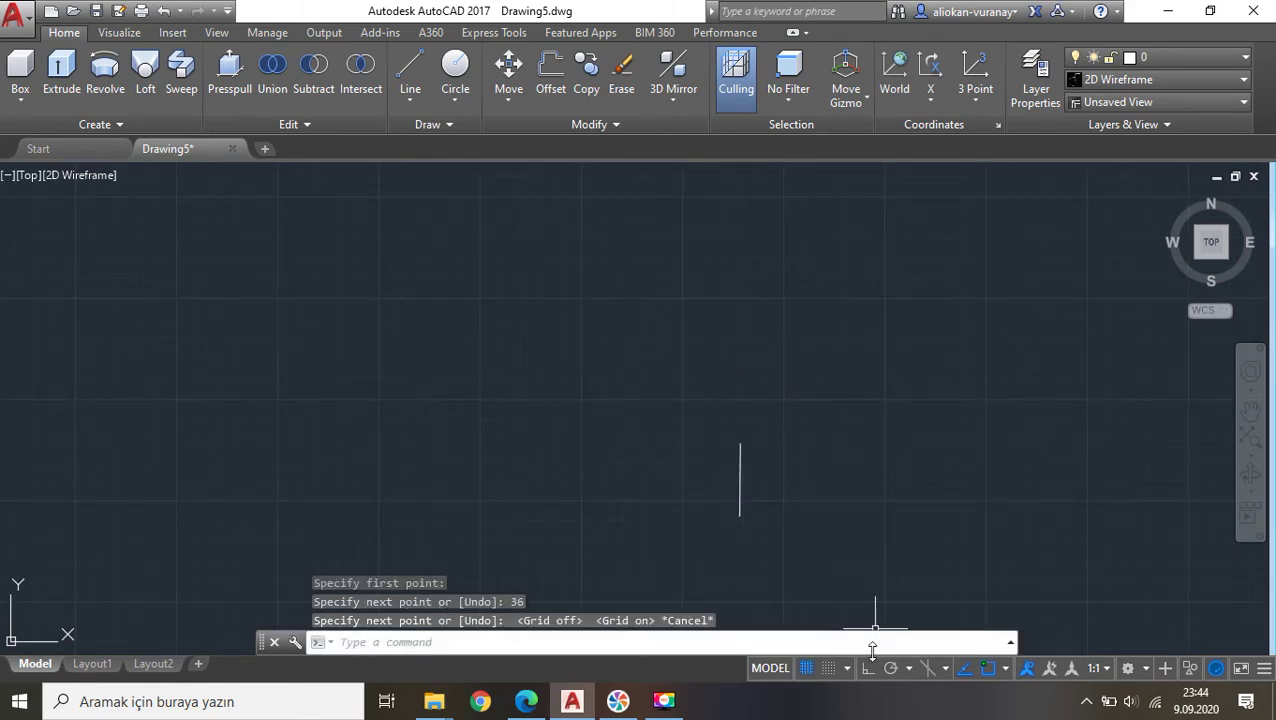
With Ortho on, draw 32 and 24-unit segments from the first line's top endpoint.
{"action": "left_click", "coordinate": [868, 668]}
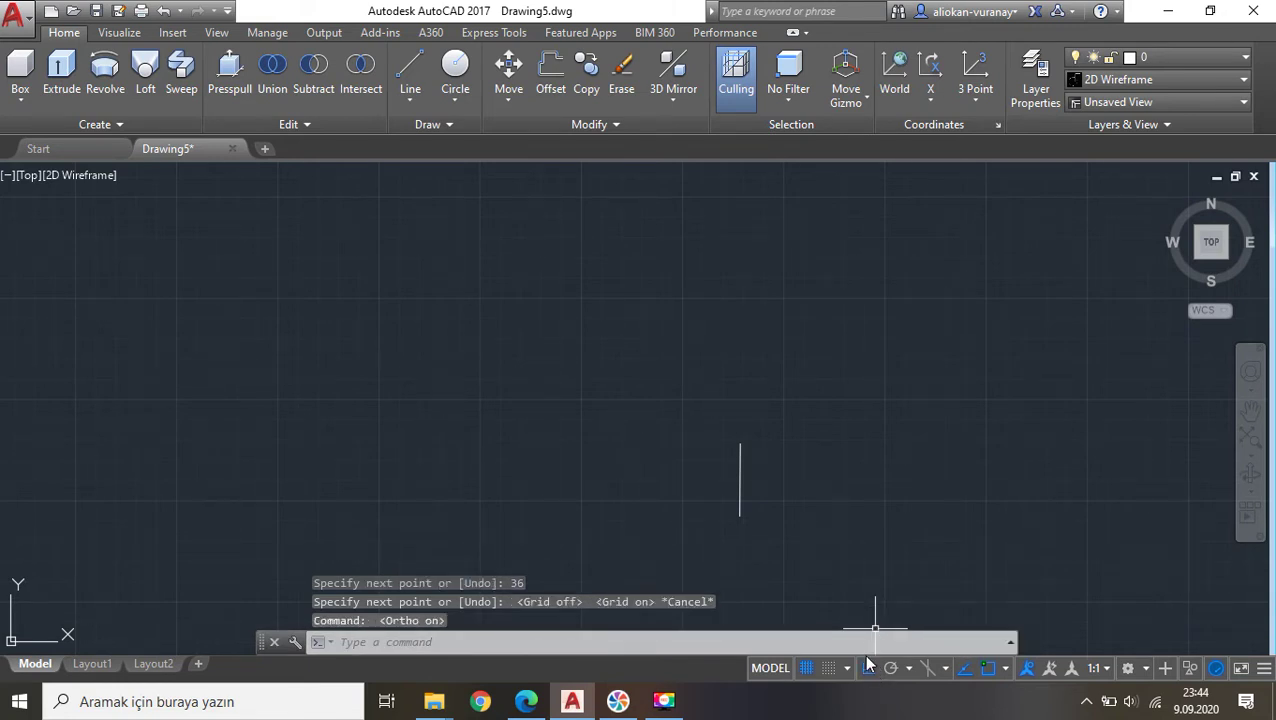
{"action": "type", "text": "l"}
{"action": "key", "text": "Return"}
{"action": "left_click", "coordinate": [741, 448]}
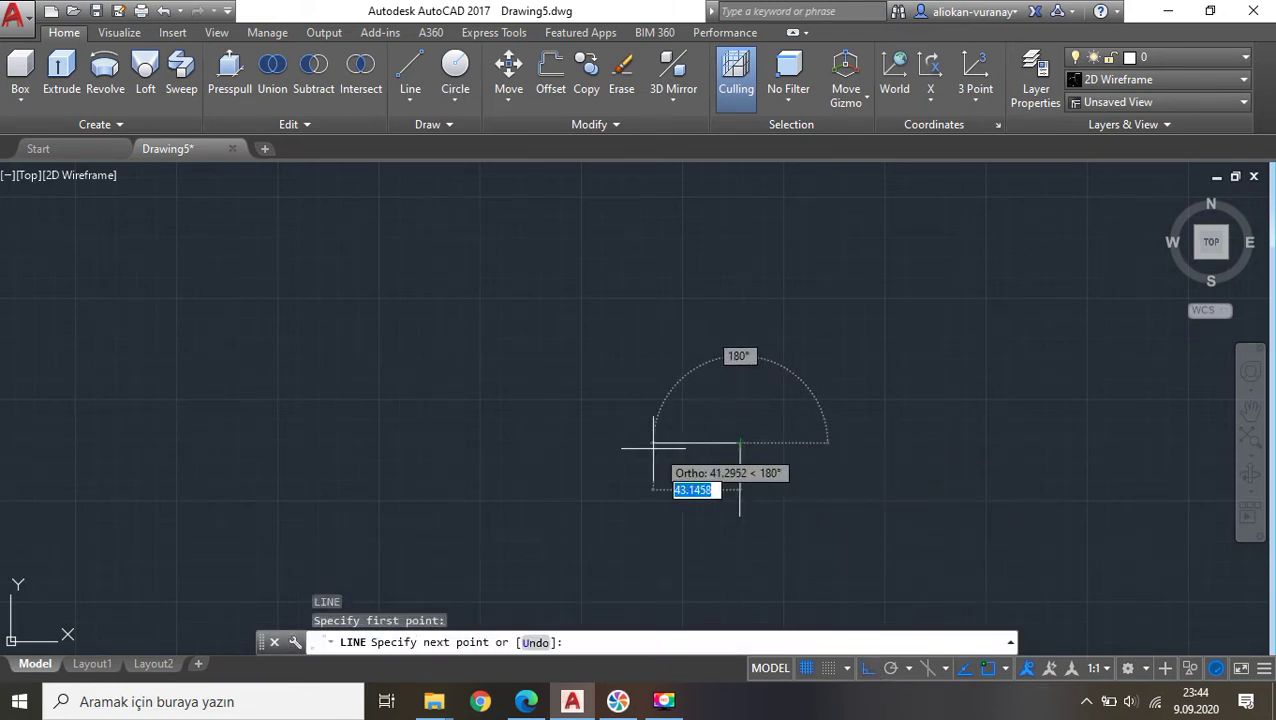
{"action": "type", "text": "32"}
{"action": "key", "text": "Return"}
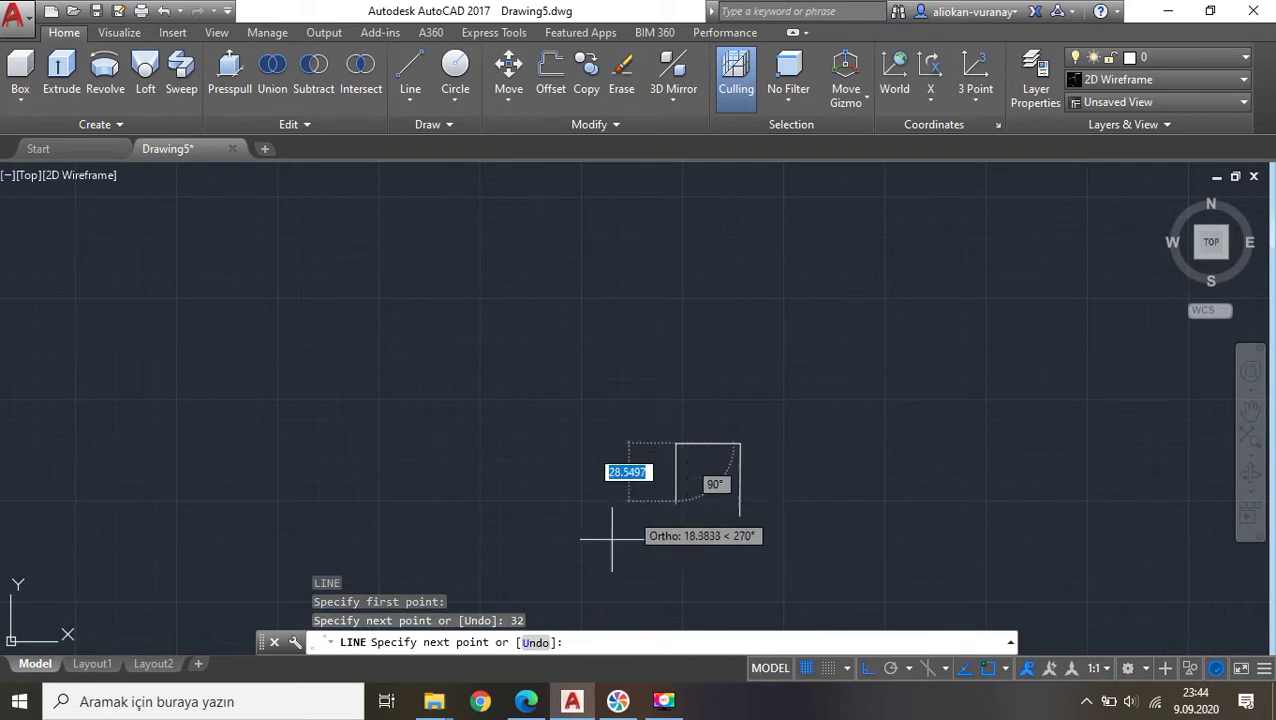
{"action": "left_click", "coordinate": [519, 709]}
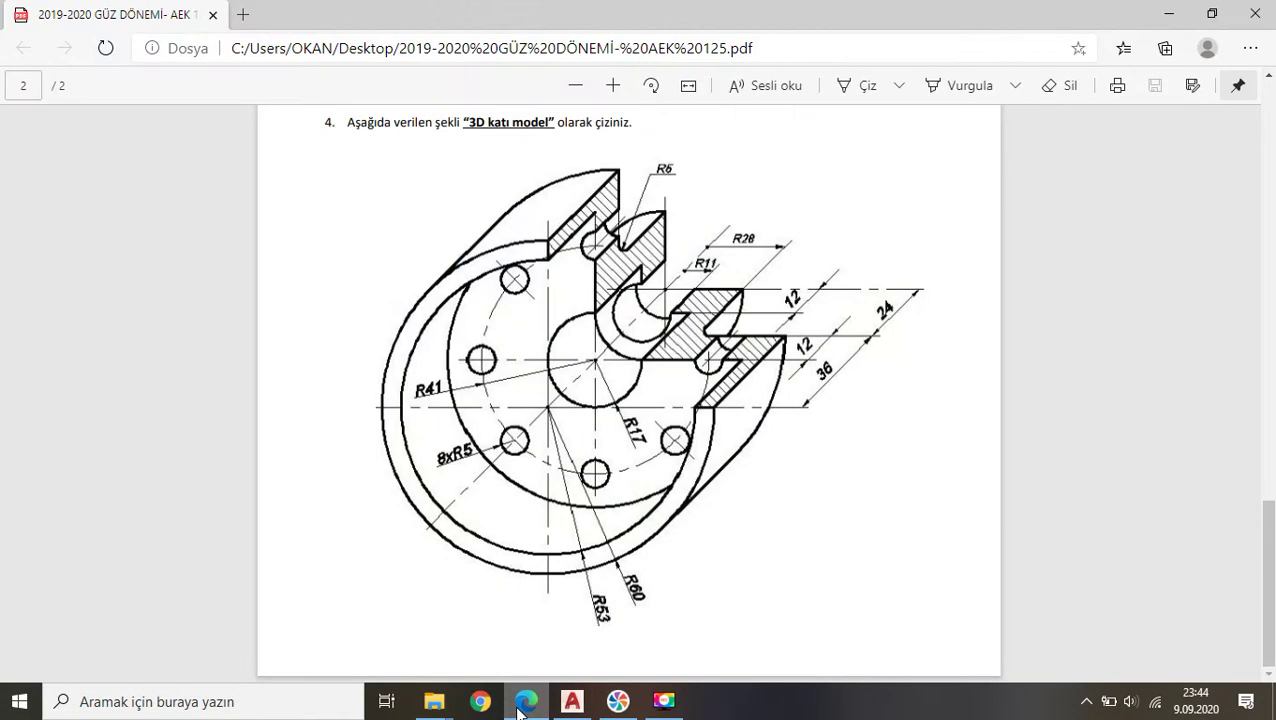
{"action": "left_click", "coordinate": [519, 709]}
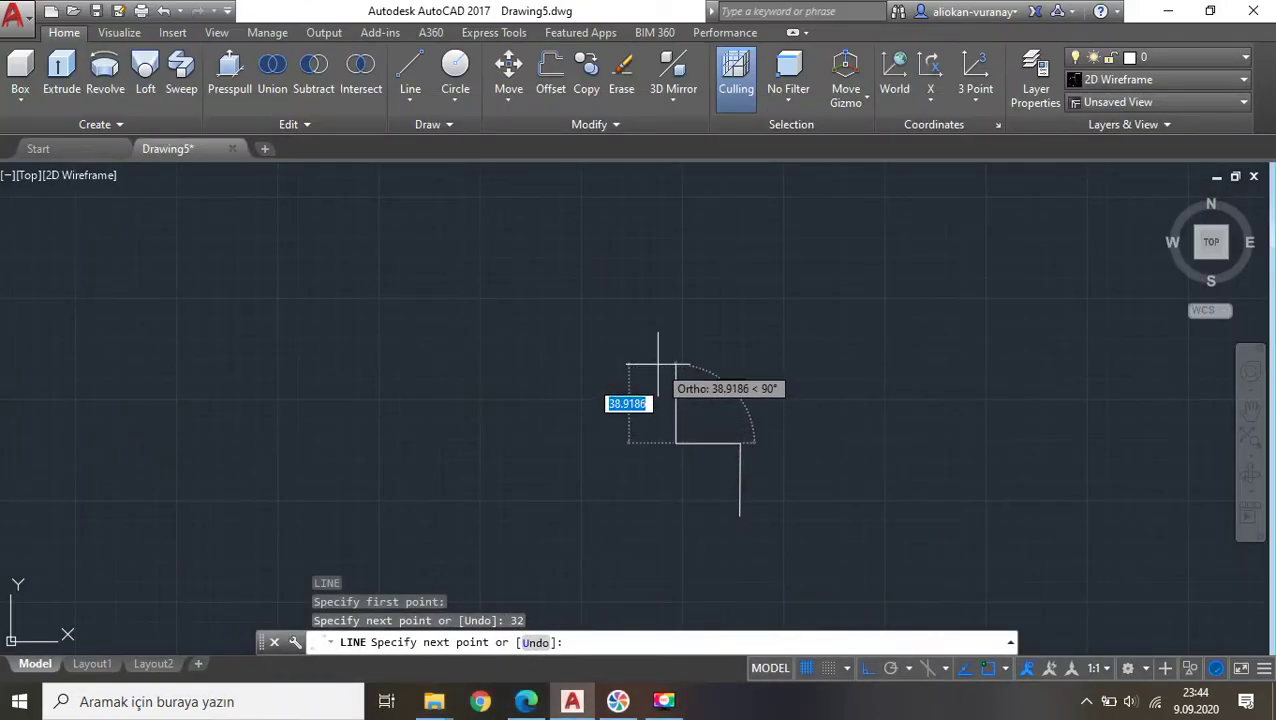
{"action": "type", "text": "24"}
{"action": "key", "text": "Return"}
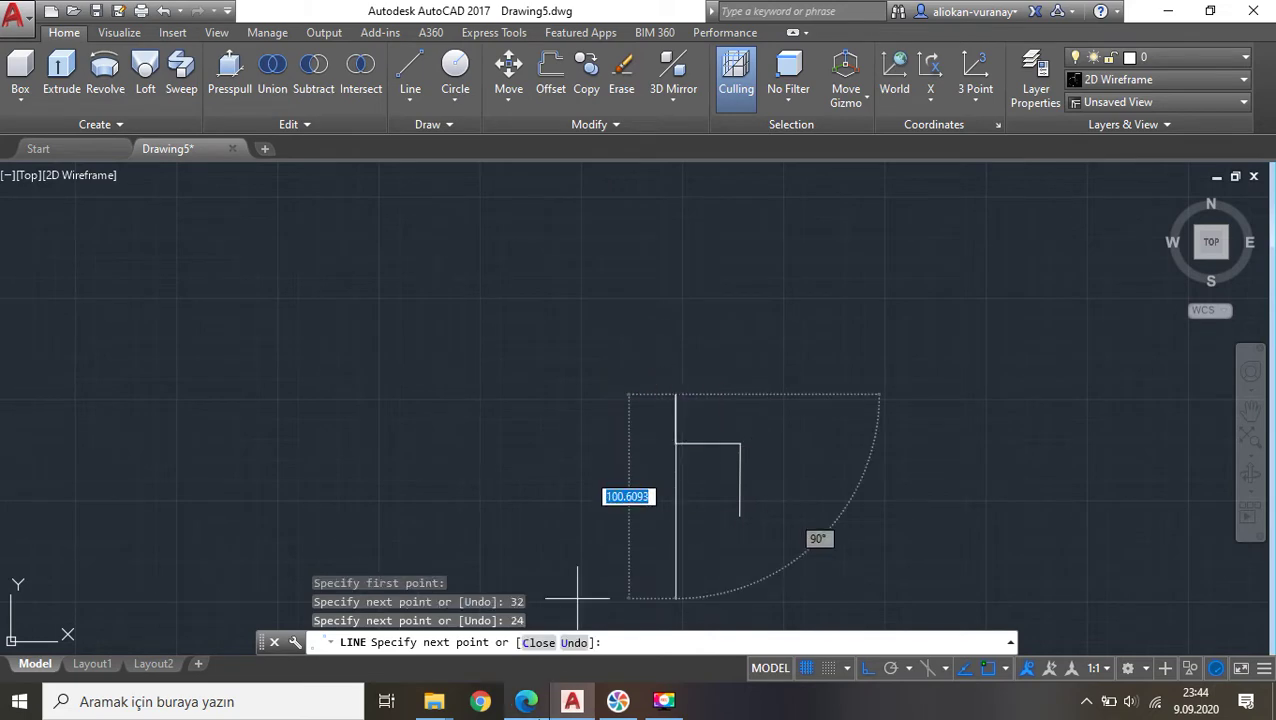
Add the 17 and 12-unit segments, reading their dimensions from the reference PDF.
{"action": "left_click", "coordinate": [539, 714]}
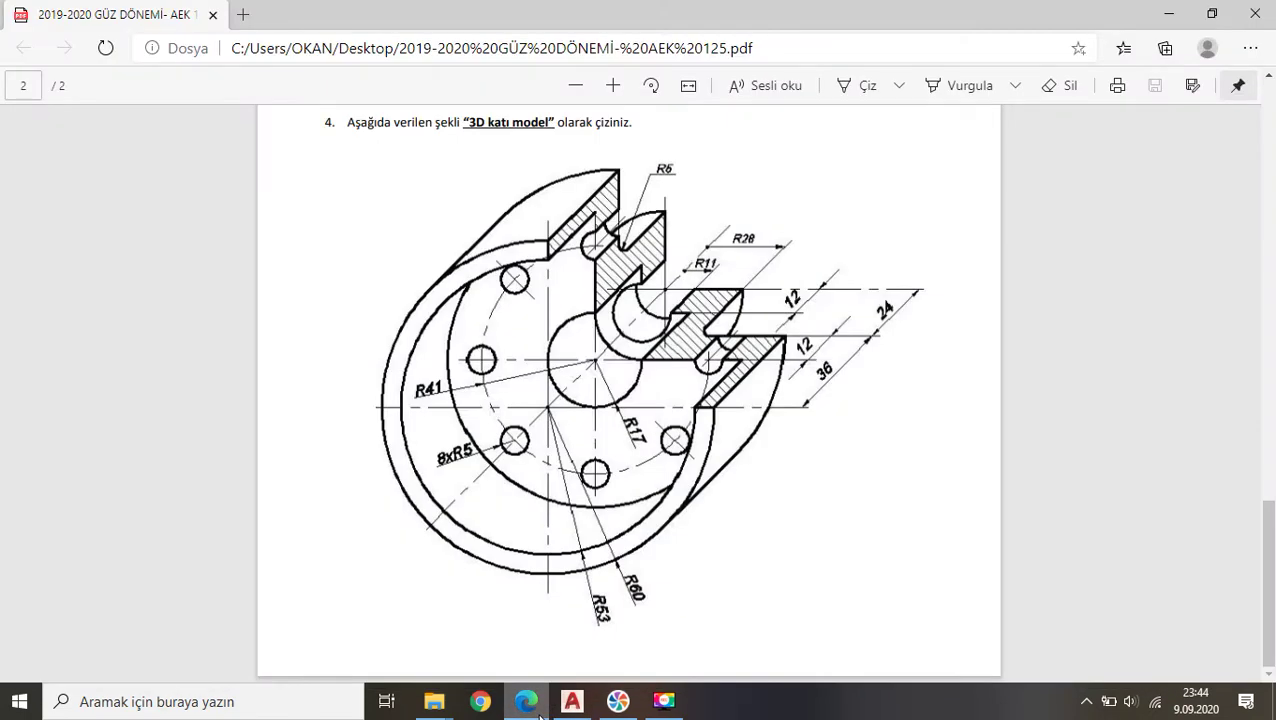
{"action": "left_click", "coordinate": [539, 714]}
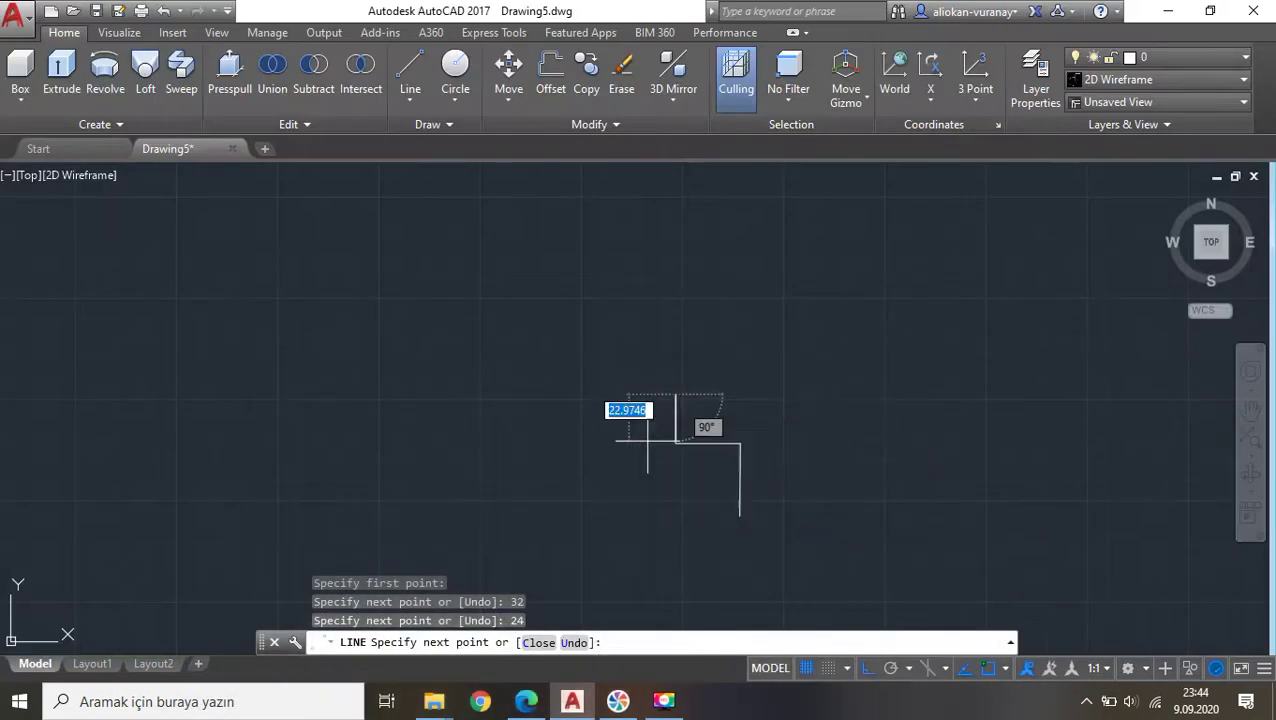
{"action": "type", "text": "17"}
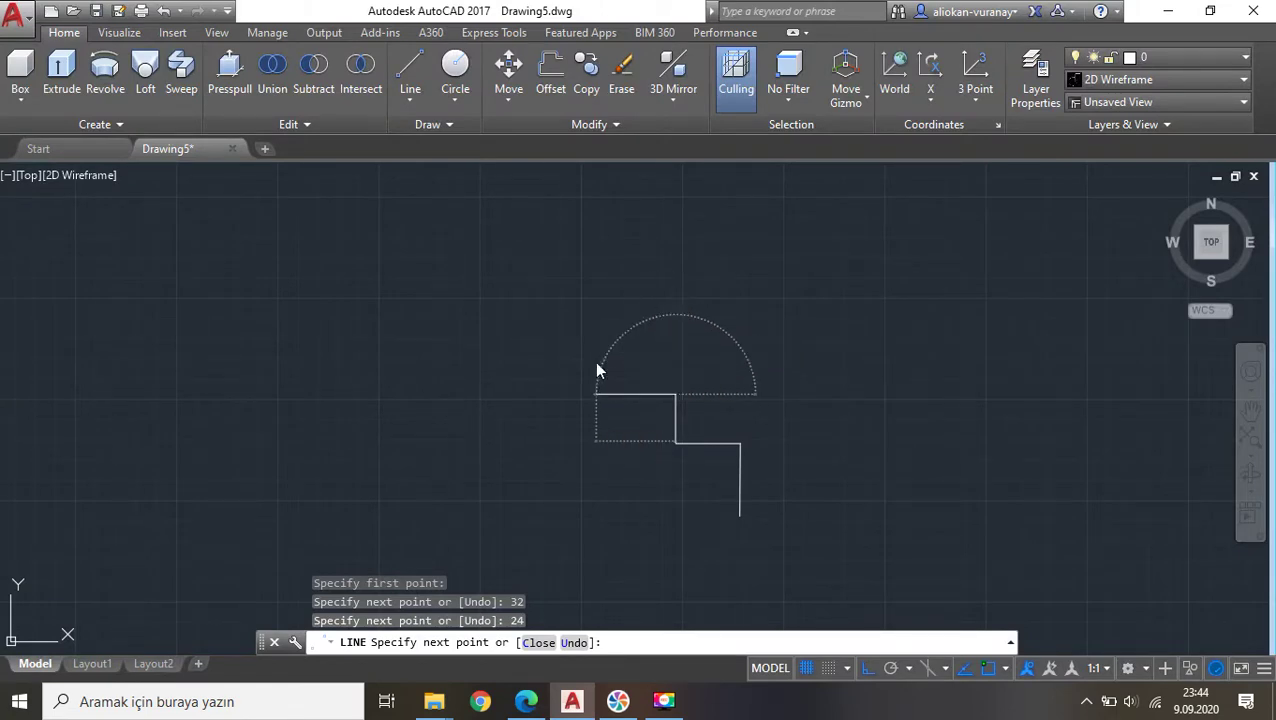
{"action": "key", "text": "Return"}
{"action": "left_click", "coordinate": [526, 704]}
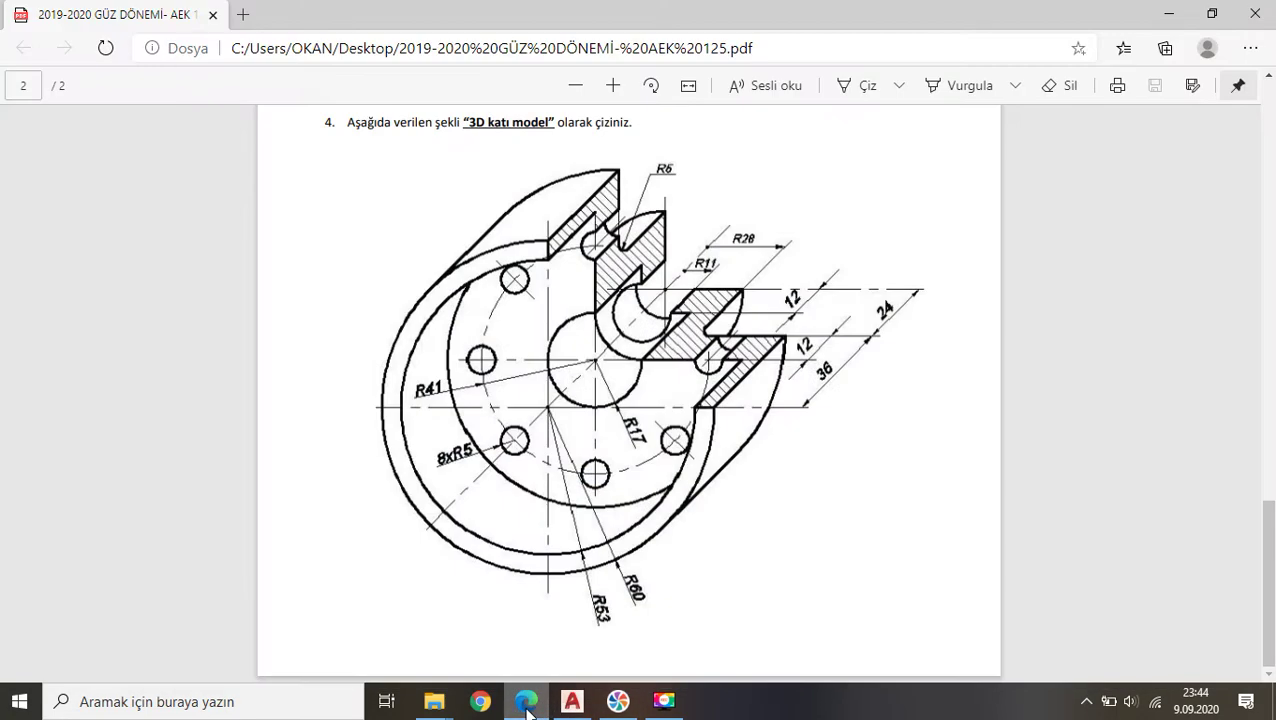
{"action": "left_click", "coordinate": [527, 704]}
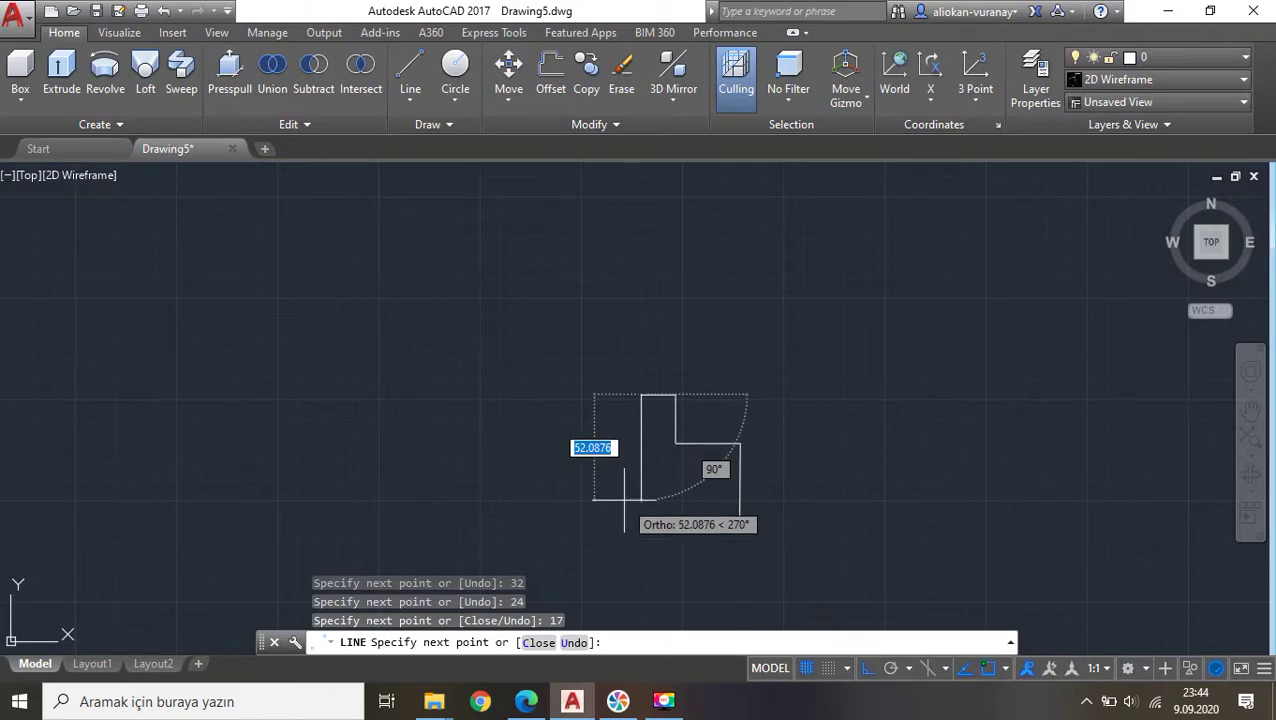
{"action": "type", "text": "12"}
{"action": "key", "text": "Return"}
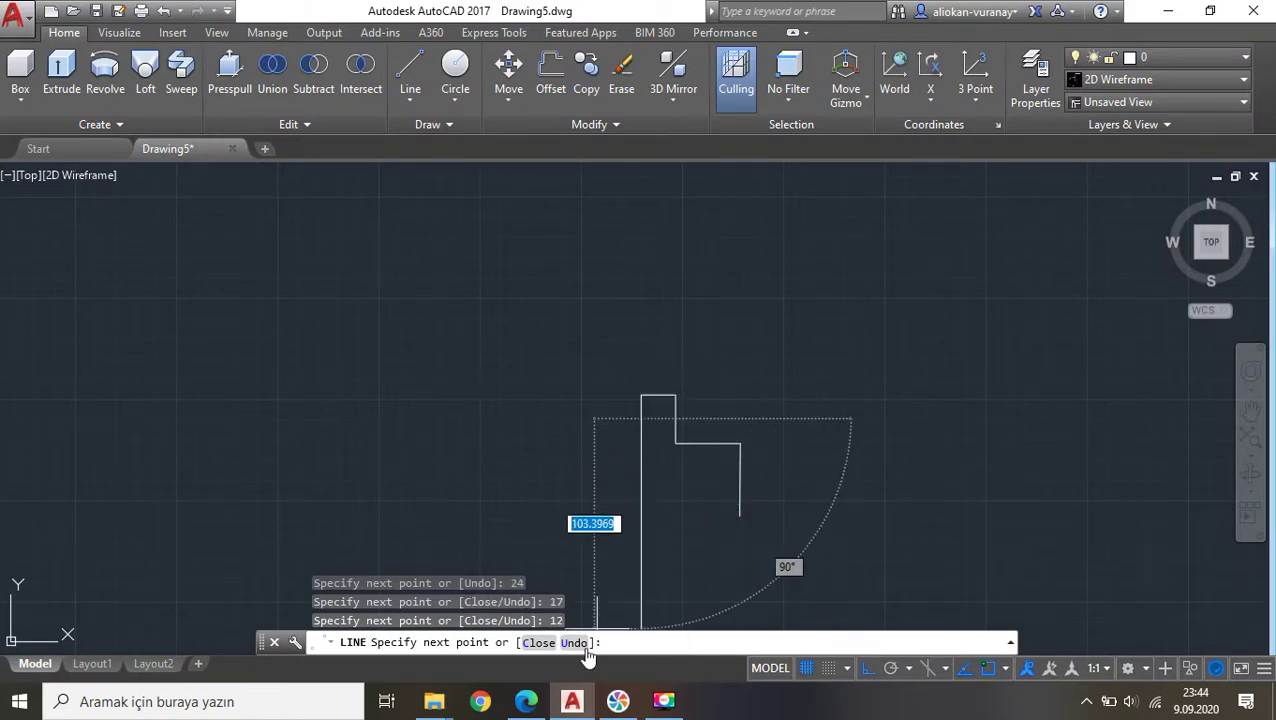
Extend the profile with a 6-unit step and a 24-unit segment, checking the reference PDF.
{"action": "left_click", "coordinate": [533, 704]}
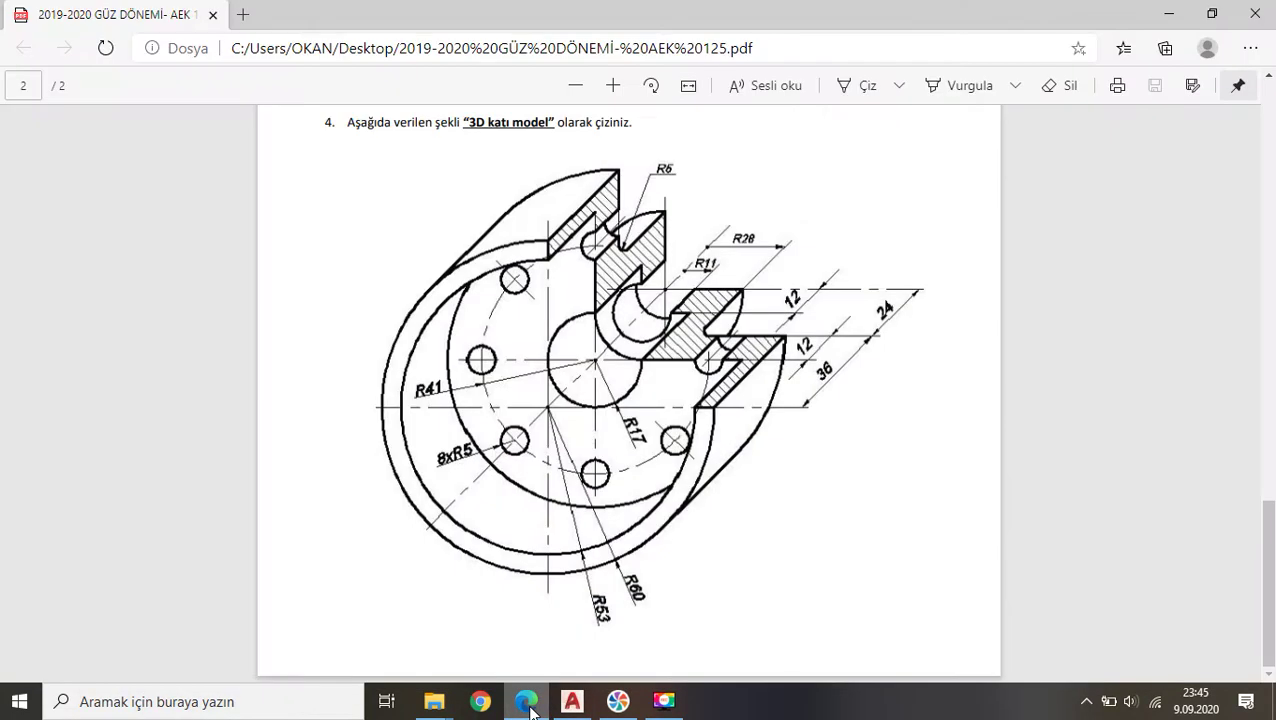
{"action": "left_click", "coordinate": [533, 704]}
{"action": "scroll", "coordinate": [615, 415], "scroll_direction": "up", "scroll_amount": 3}
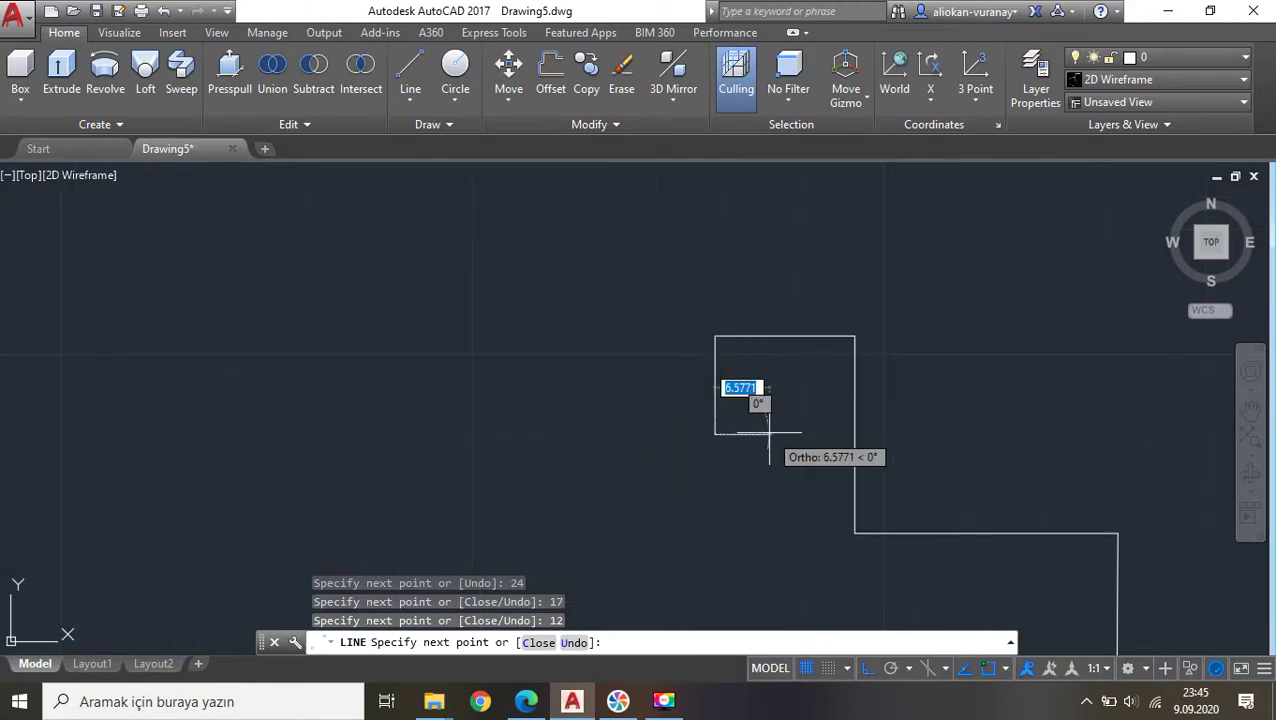
{"action": "type", "text": "6"}
{"action": "key", "text": "Return"}
{"action": "scroll", "coordinate": [710, 400], "scroll_direction": "down", "scroll_amount": 4}
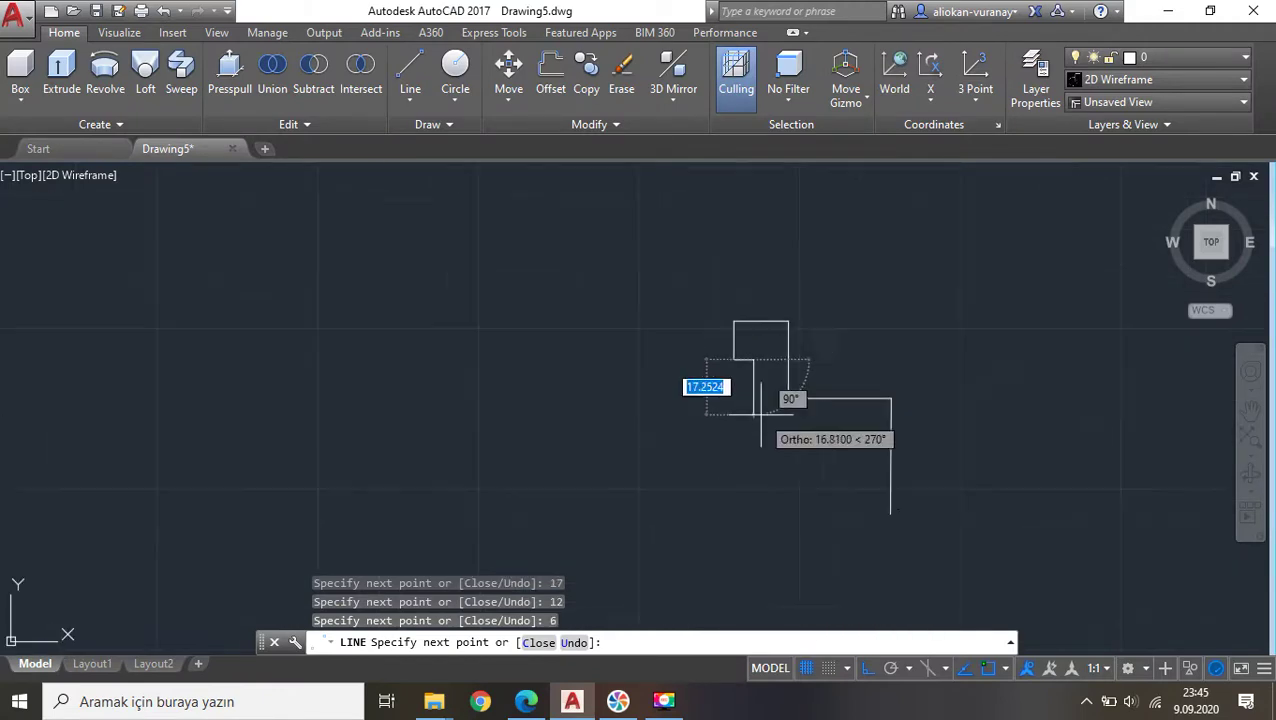
{"action": "left_click", "coordinate": [533, 704]}
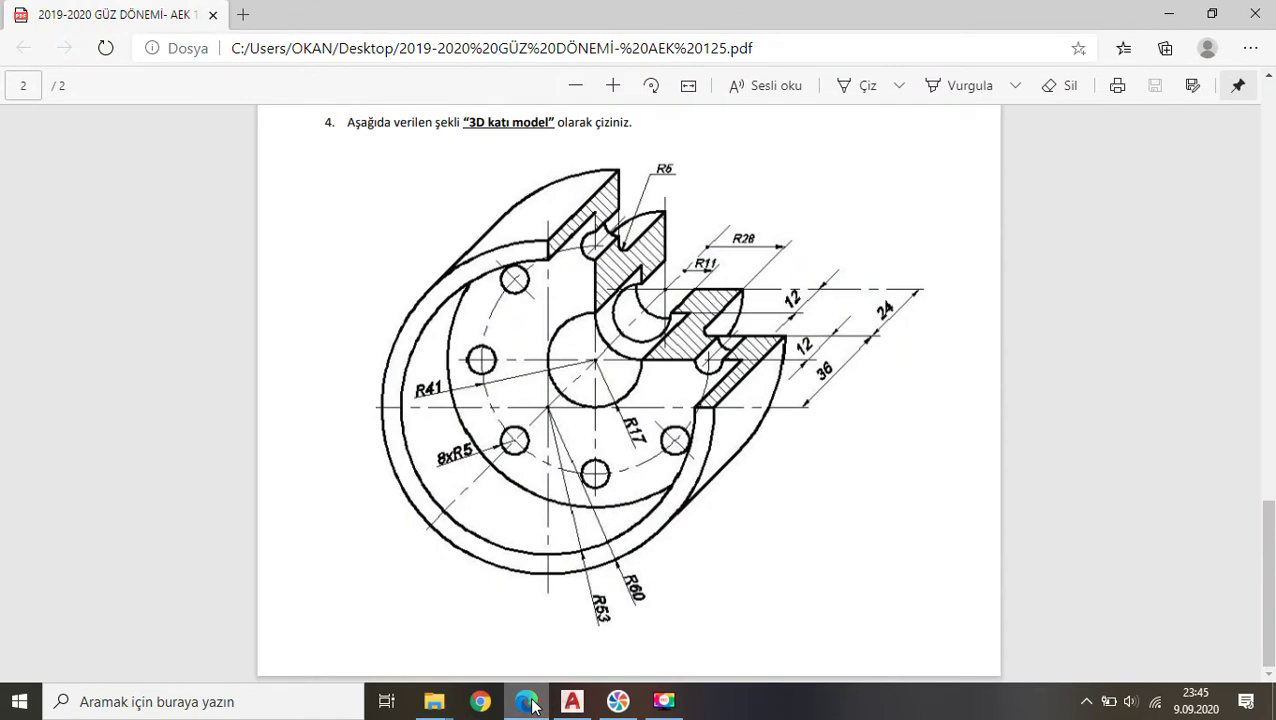
{"action": "left_click", "coordinate": [527, 702]}
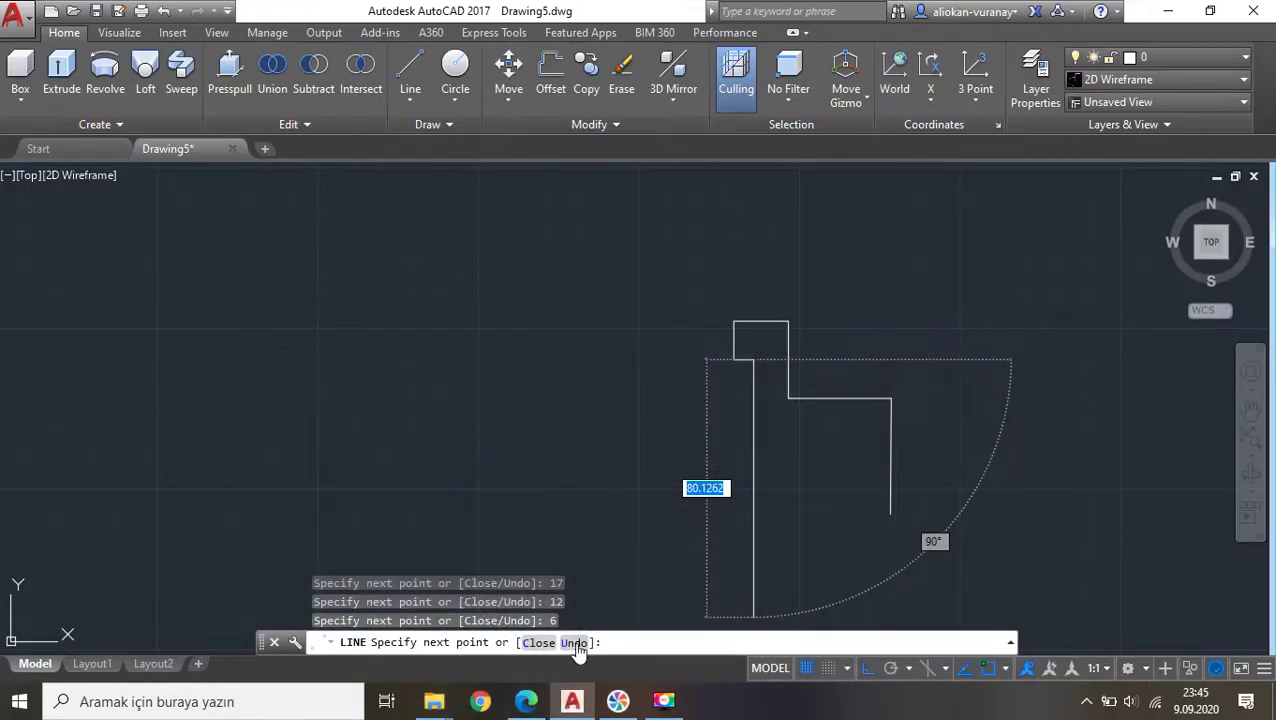
{"action": "type", "text": "24"}
{"action": "key", "text": "Return"}
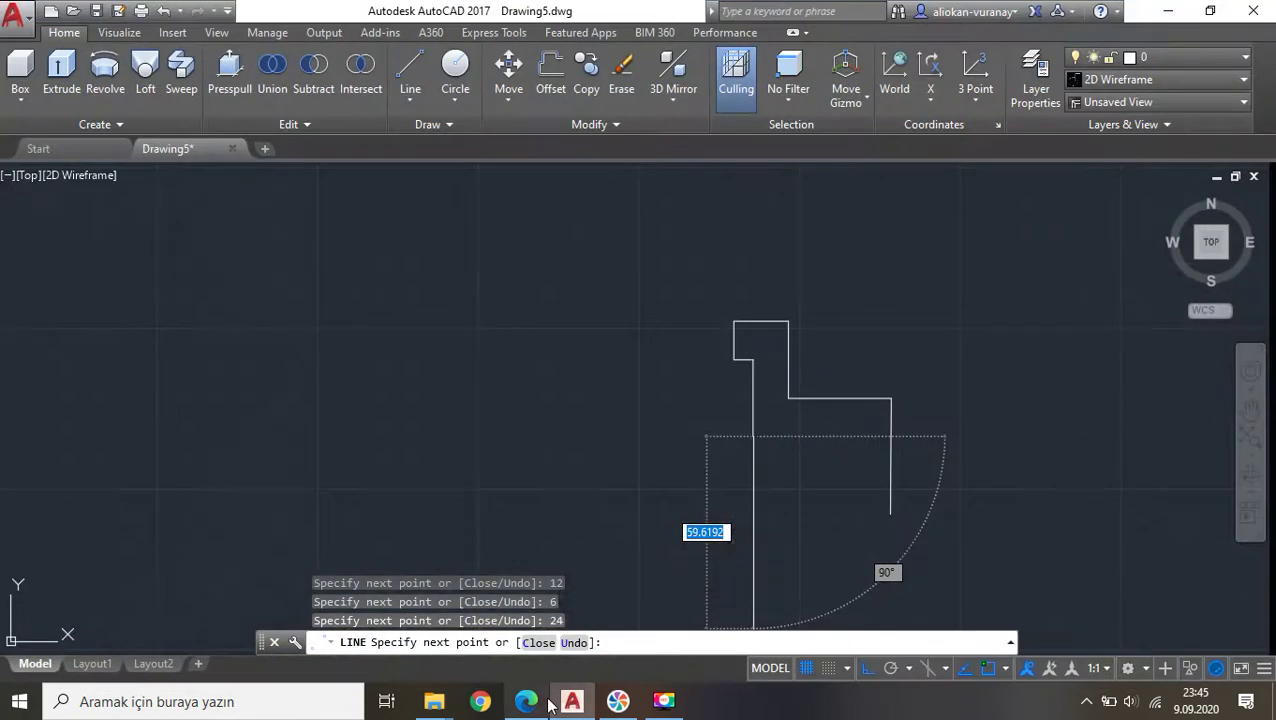
{"action": "left_click", "coordinate": [538, 703]}
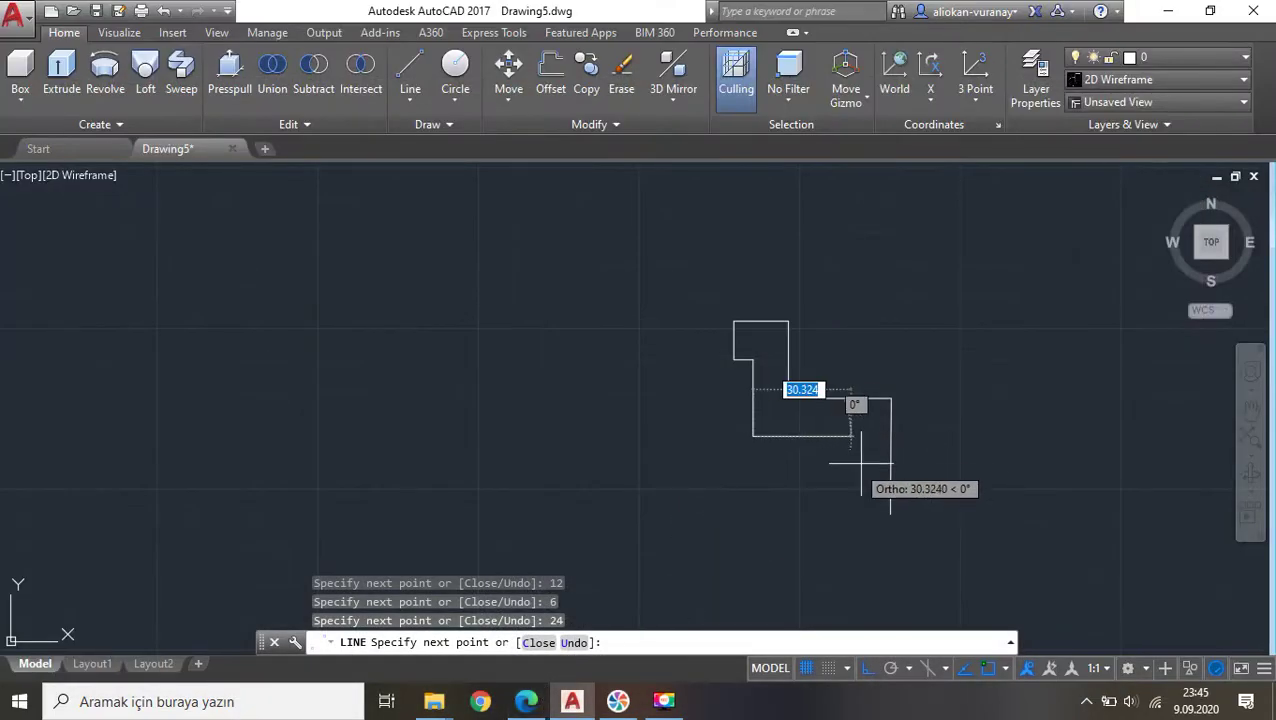
Add a 35-unit segment and end the downward edge at the outline's bottom.
{"action": "scroll", "coordinate": [889, 436], "scroll_direction": "up", "scroll_amount": 5}
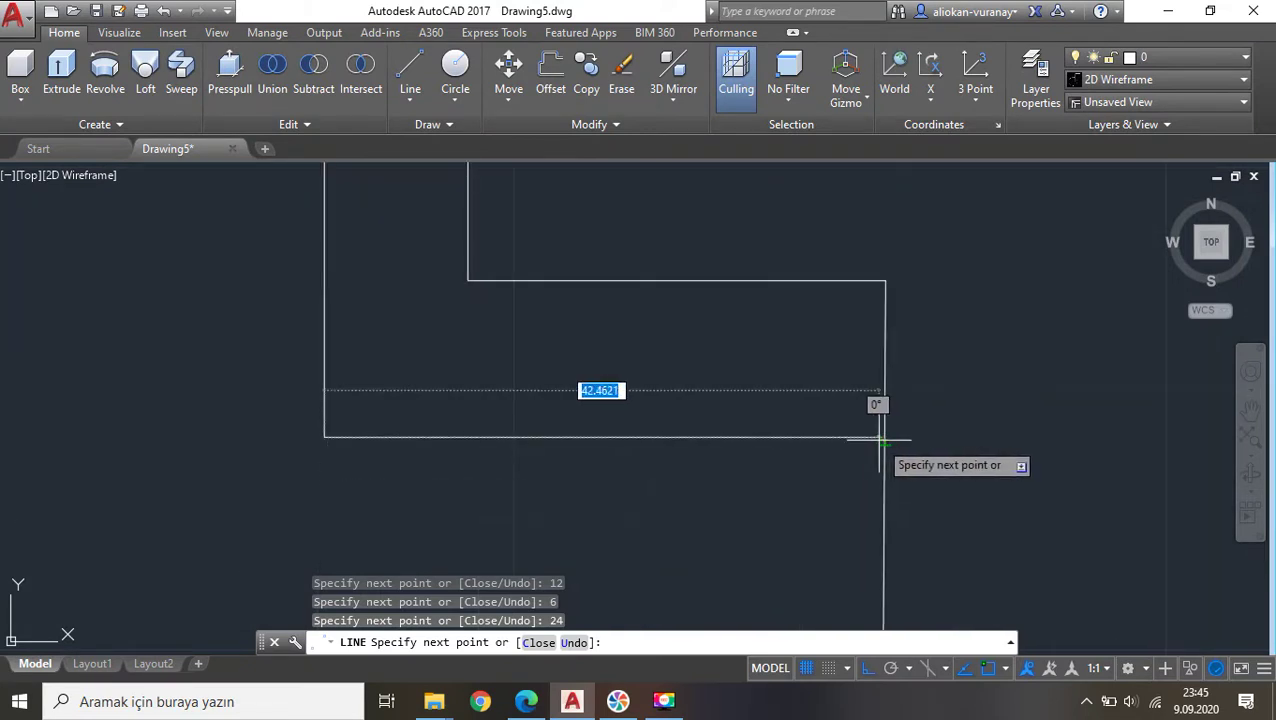
{"action": "type", "text": "35"}
{"action": "key", "text": "Return"}
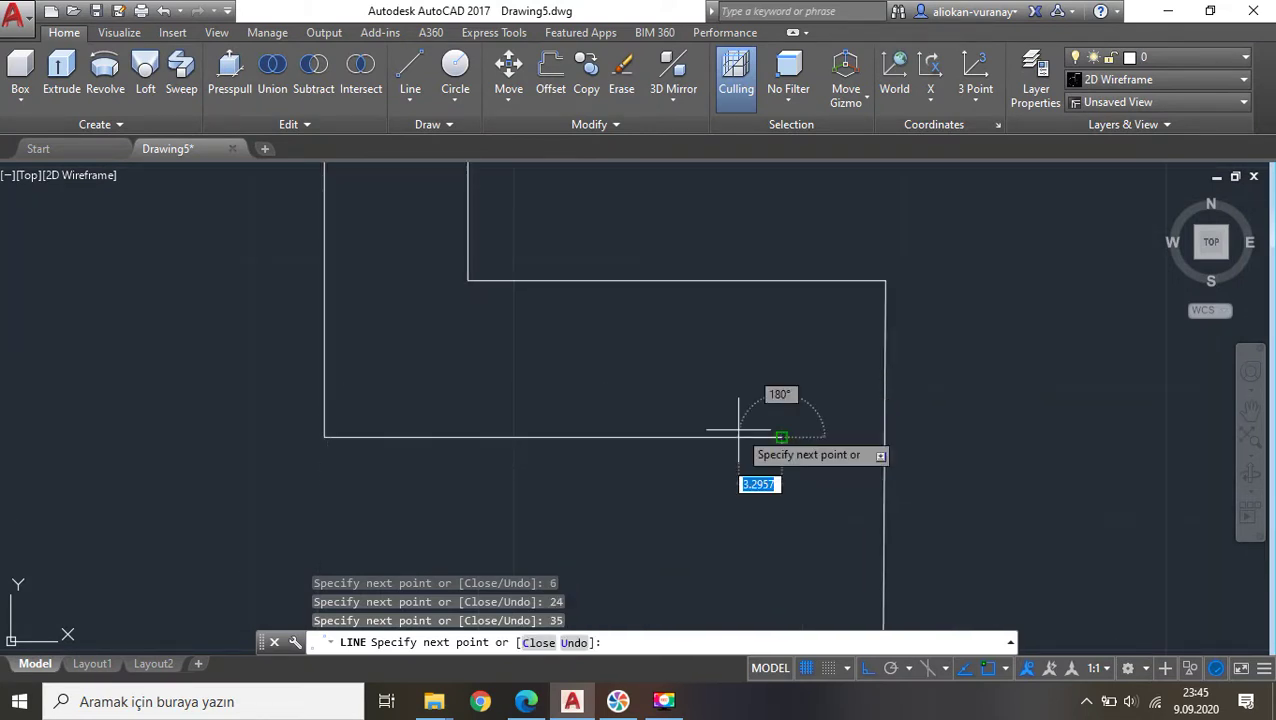
{"action": "middle_click_drag", "start_coordinate": [721, 487], "coordinate": [721, 278]}
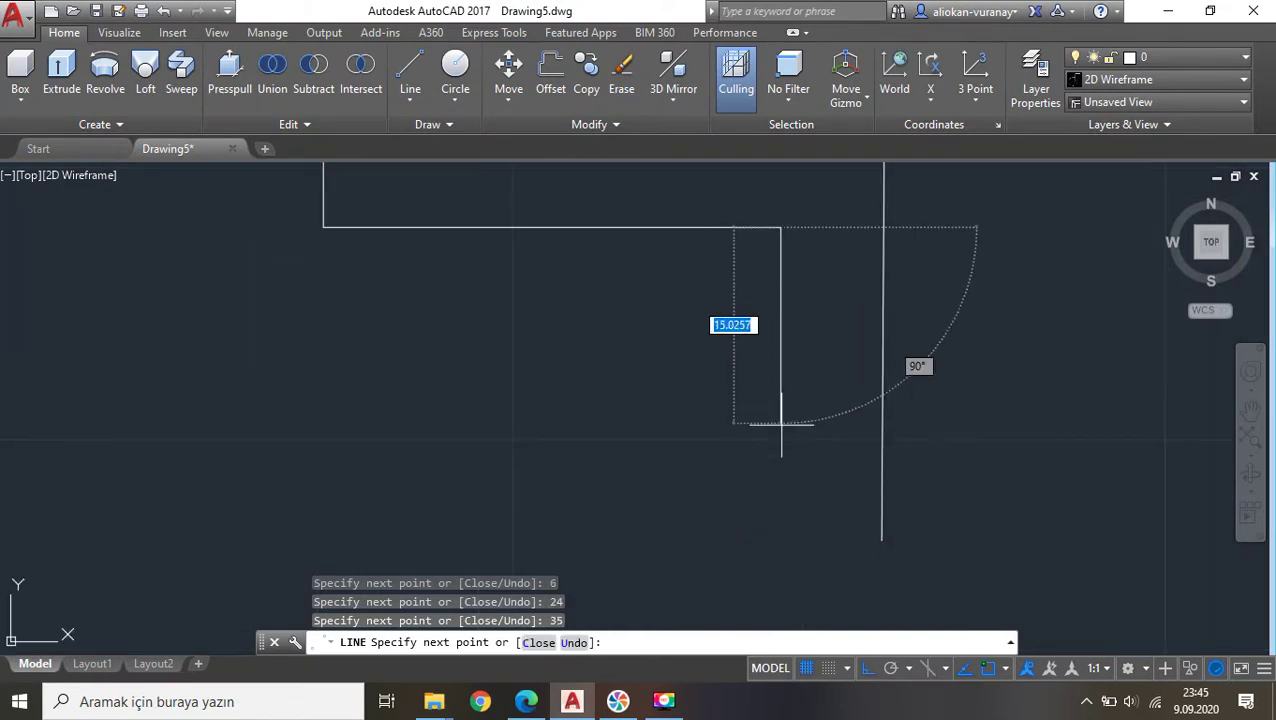
{"action": "left_click", "coordinate": [848, 540]}
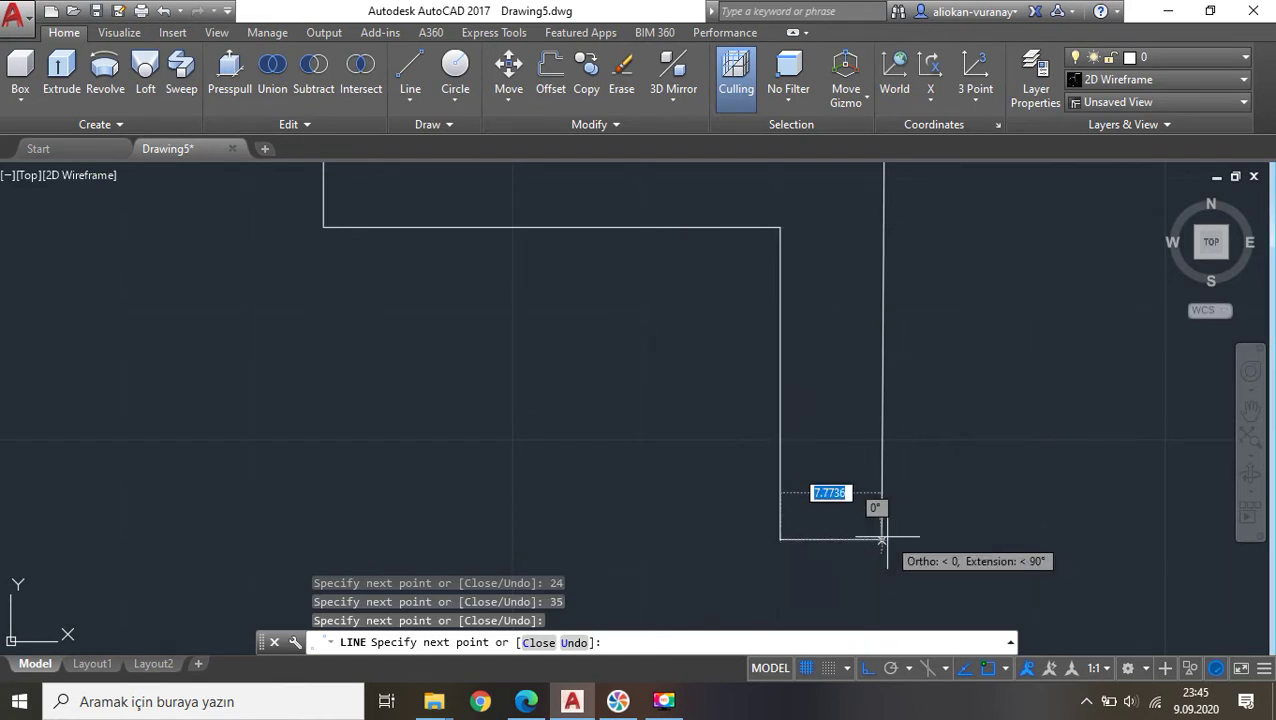
{"action": "key", "text": "Escape"}
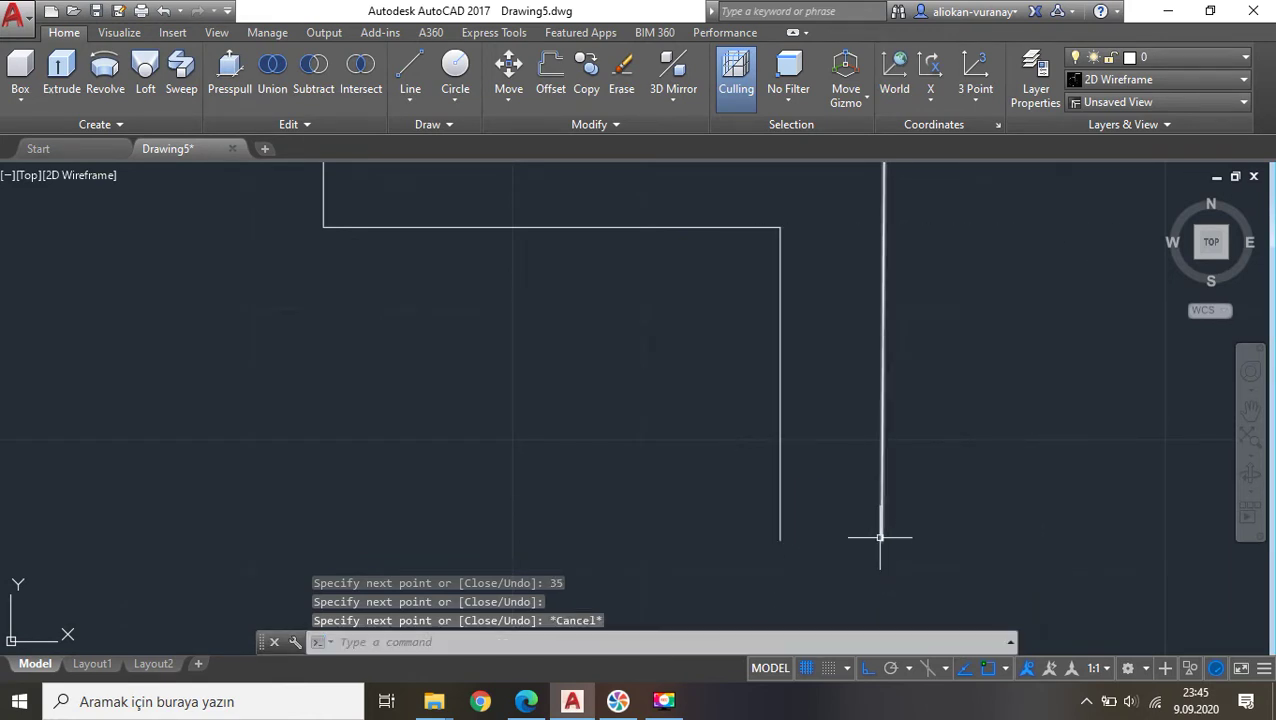
{"action": "scroll", "coordinate": [882, 540], "scroll_direction": "down", "scroll_amount": 2}
Delete the stray vertical segment from the outline.
{"action": "key", "text": "Return"}
{"action": "left_click", "coordinate": [882, 540]}
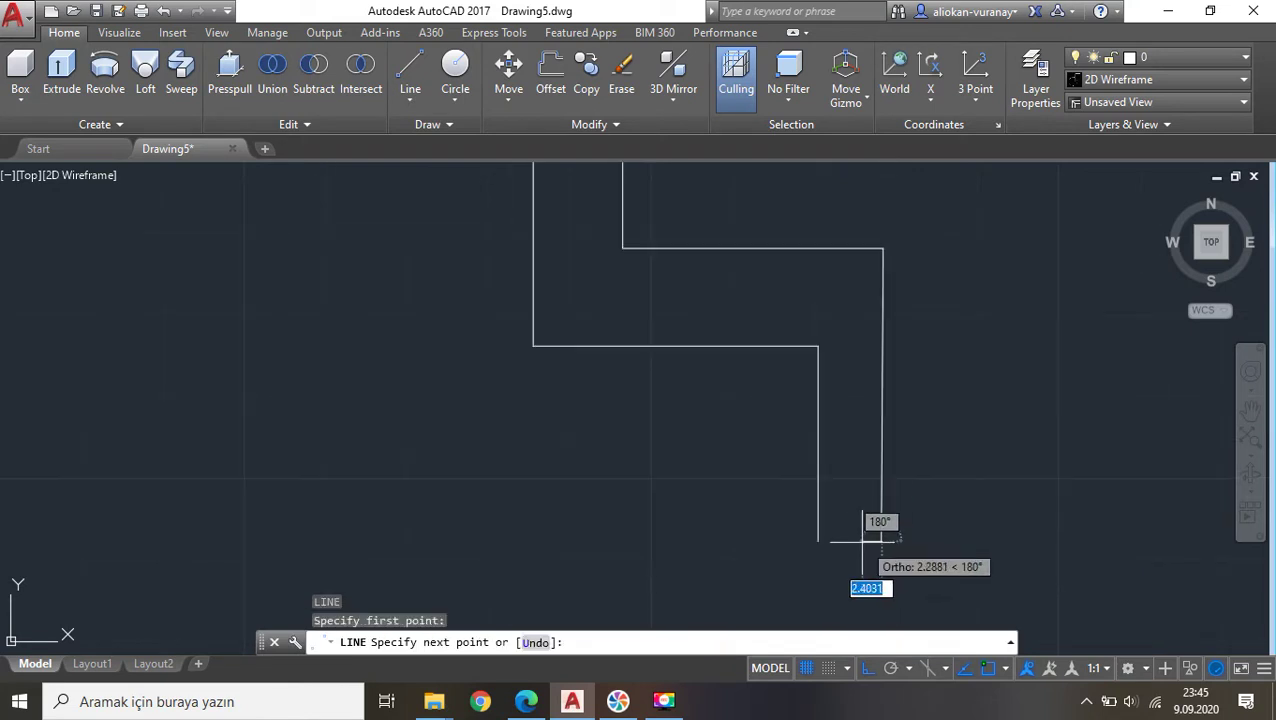
{"action": "type", "text": "7"}
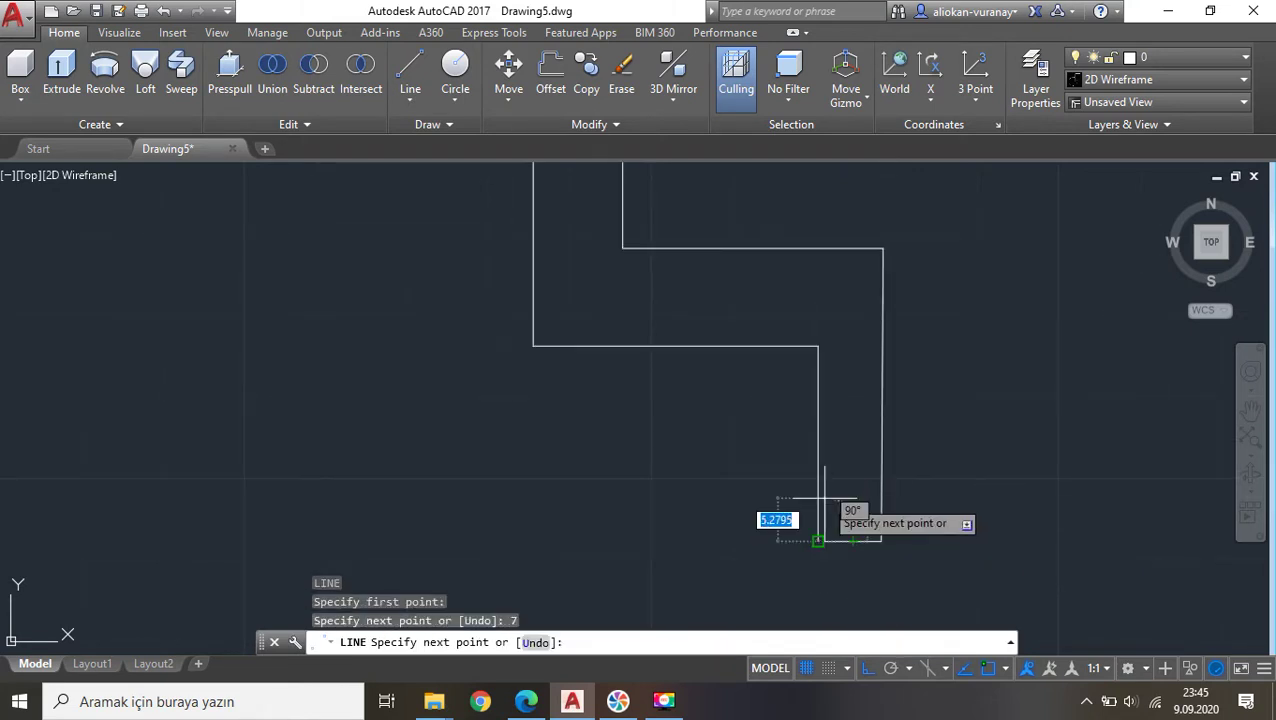
{"action": "key", "text": "Escape"}
{"action": "key", "text": "Escape"}
{"action": "key", "text": "Escape"}
{"action": "left_click", "coordinate": [822, 496]}
{"action": "key", "text": "Delete"}
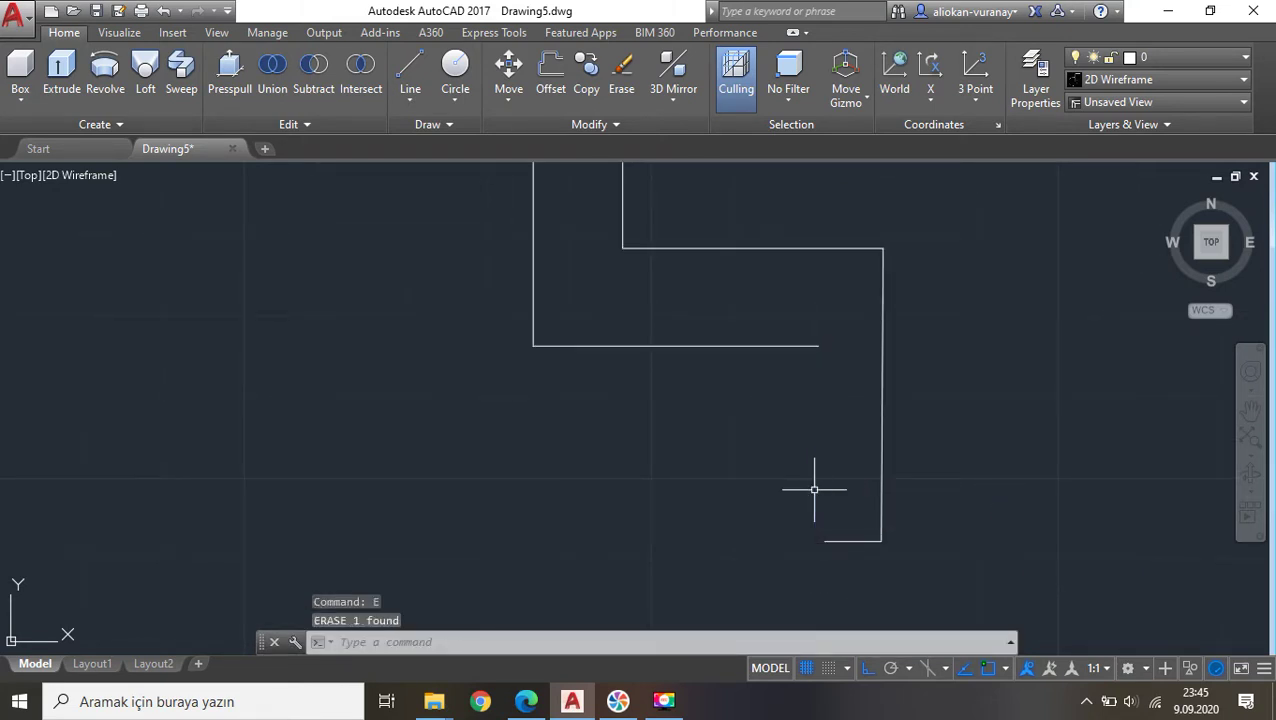
Draw the closing line that joins the outline's open ends.
{"action": "type", "text": "l"}
{"action": "key", "text": "Return"}
{"action": "left_click", "coordinate": [827, 541]}
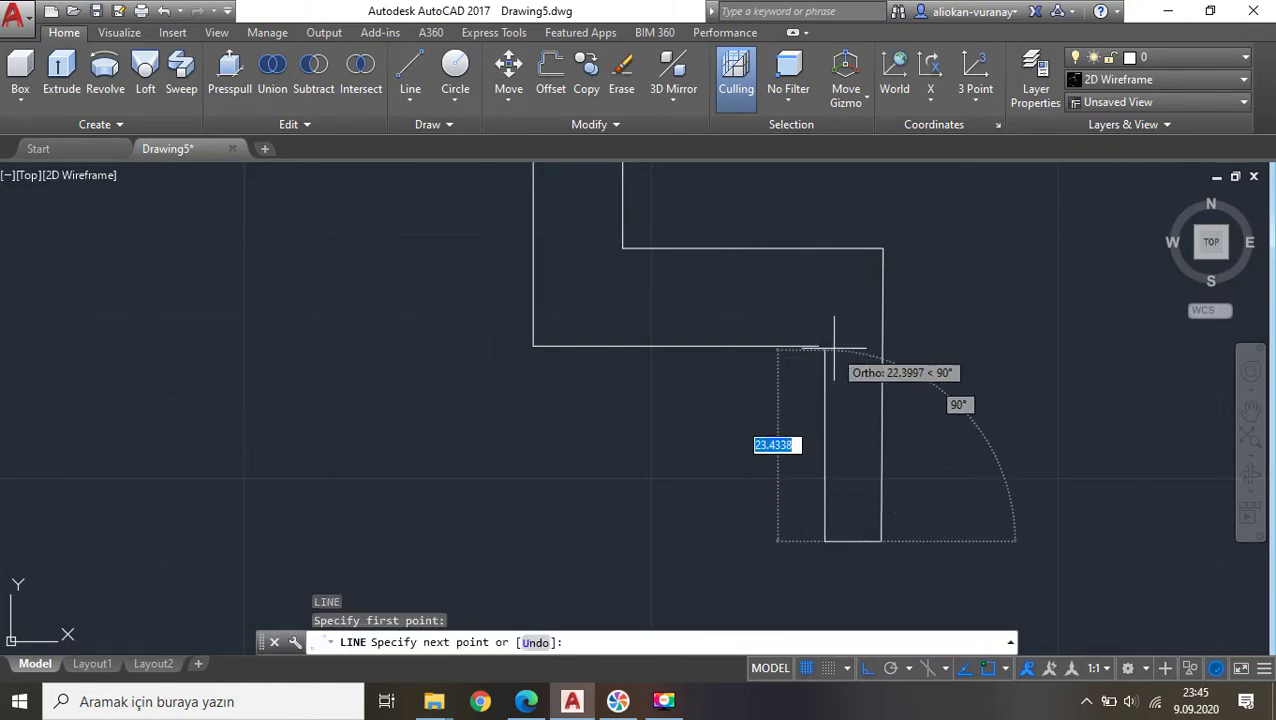
{"action": "scroll", "coordinate": [826, 336], "scroll_direction": "up", "scroll_amount": 3}
{"action": "left_click", "coordinate": [806, 368]}
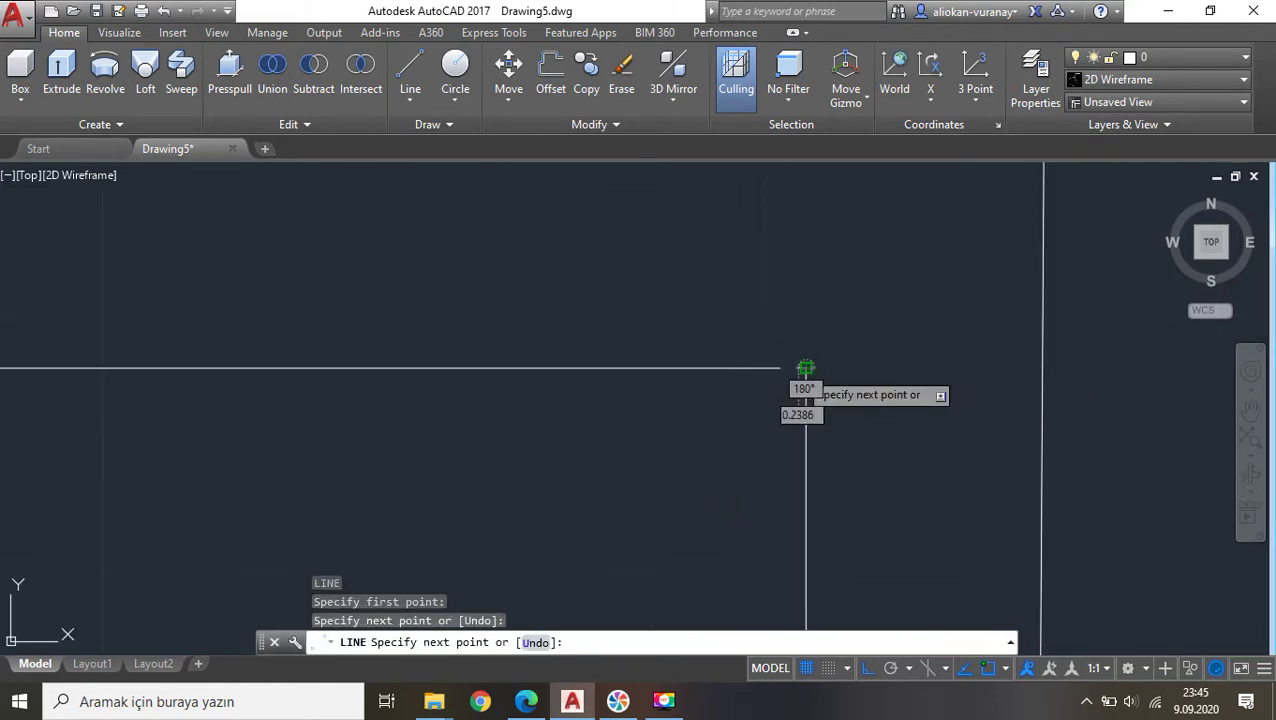
{"action": "key", "text": "Escape"}
{"action": "type", "text": "ex"}
{"action": "key", "text": "Return"}
{"action": "key", "text": "Return"}
{"action": "key", "text": "Escape"}
{"action": "key", "text": "Escape"}
{"action": "scroll", "coordinate": [760, 410], "scroll_direction": "down", "scroll_amount": 3}
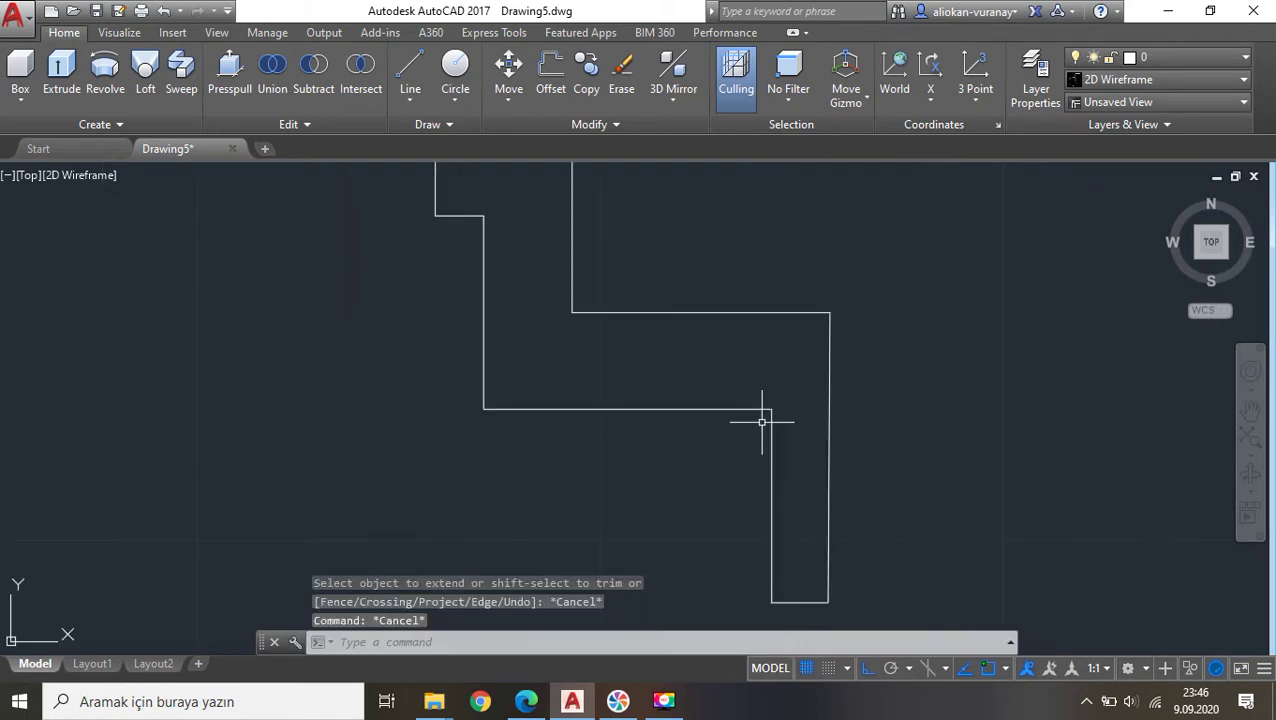
Draw a separate vertical axis line left of the profile and window-select the profile.
{"action": "type", "text": "l"}
{"action": "key", "text": "Return"}
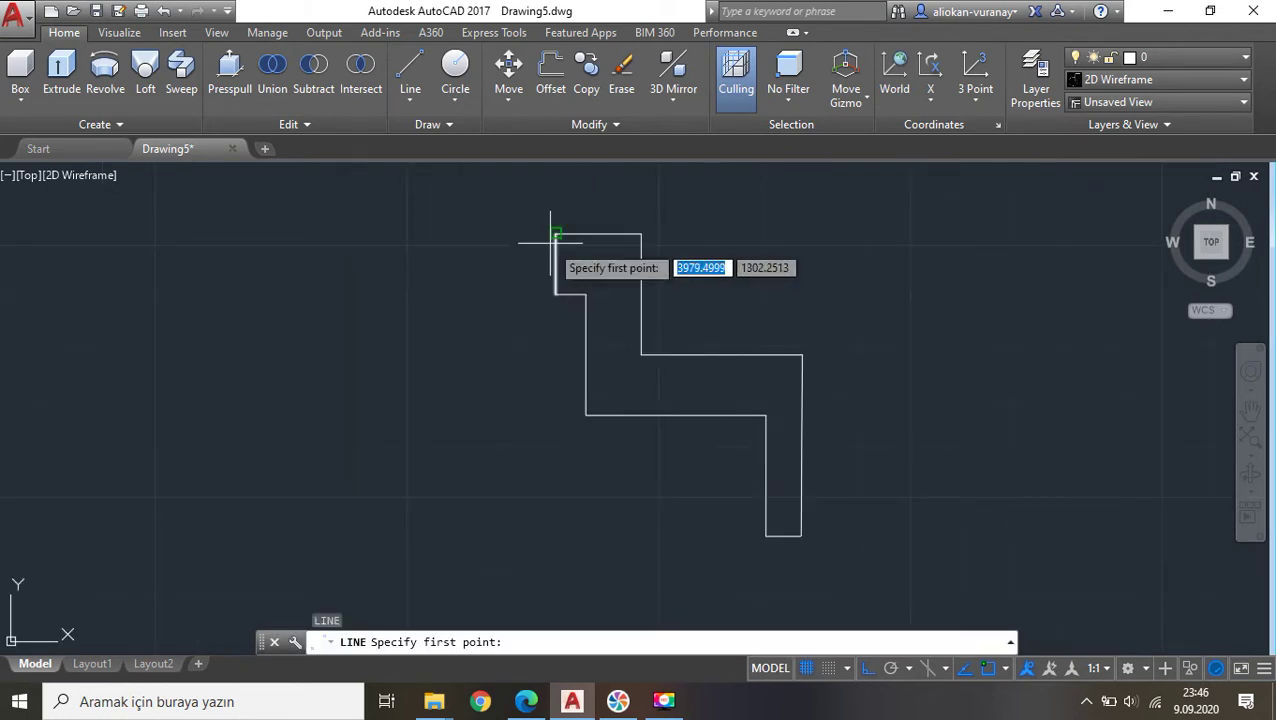
{"action": "type", "text": "11"}
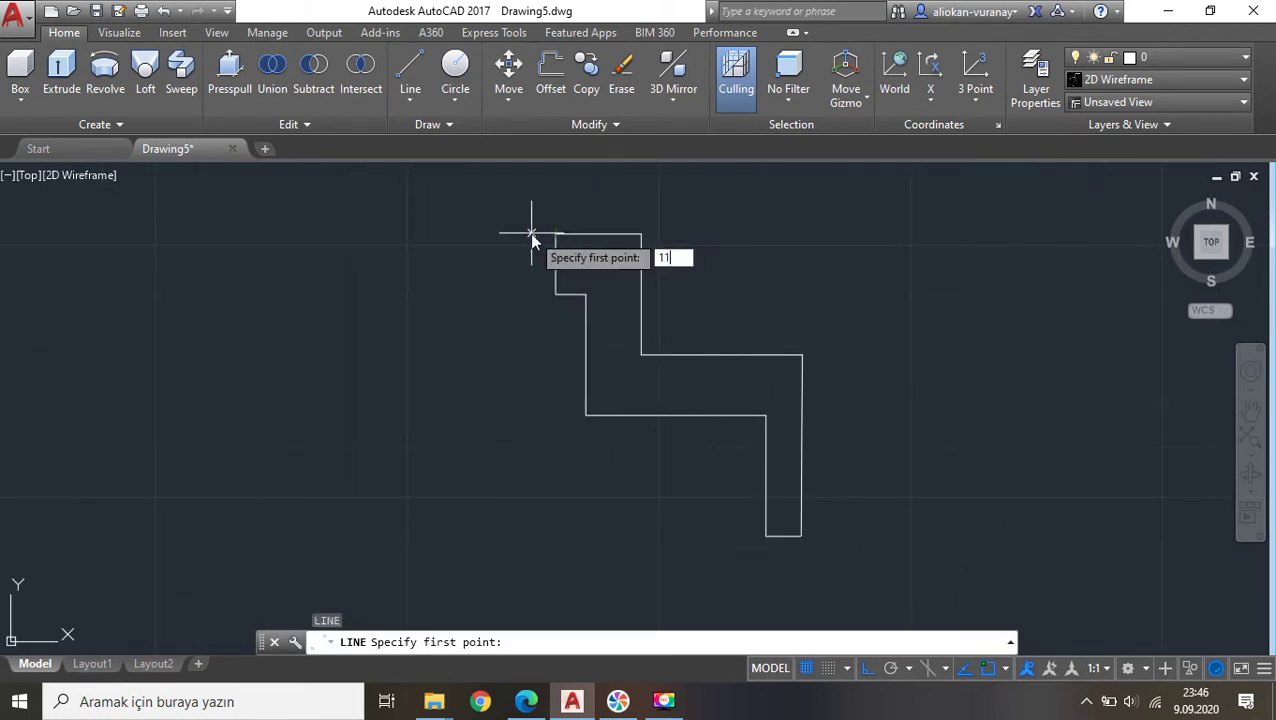
{"action": "key", "text": "Return"}
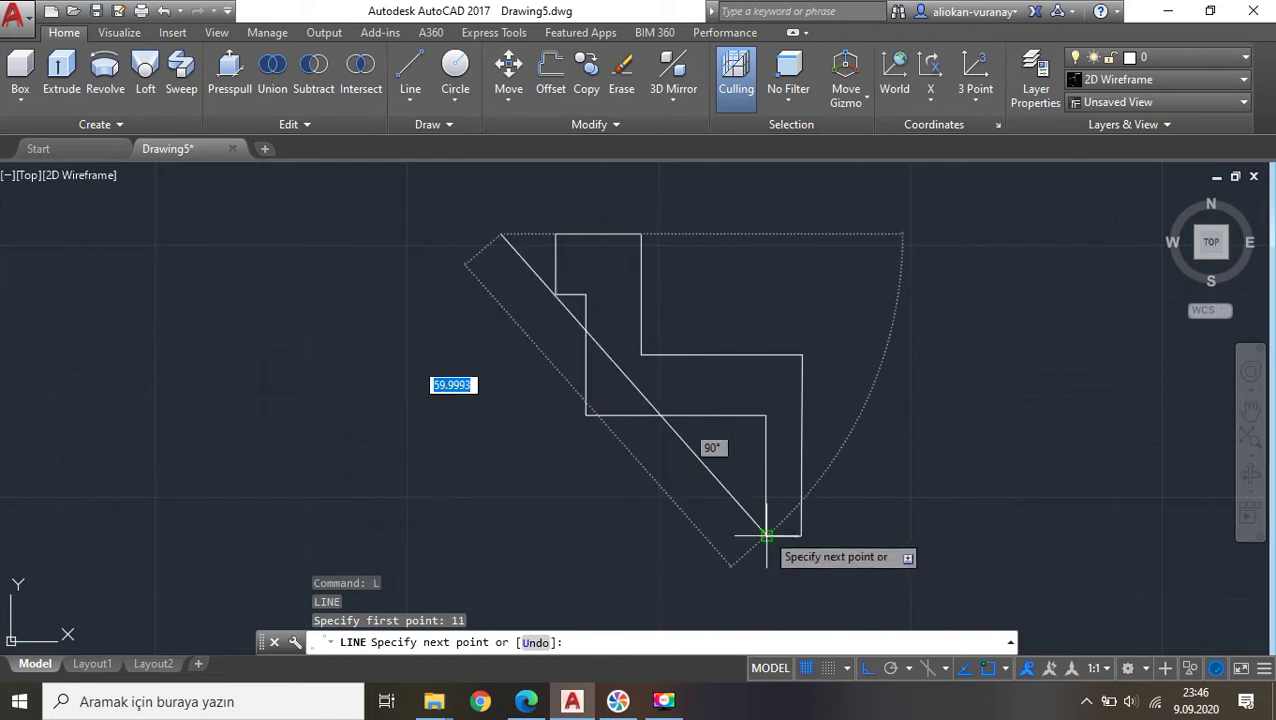
{"action": "key", "text": "Escape"}
{"action": "scroll", "coordinate": [720, 528], "scroll_direction": "down", "scroll_amount": 1}
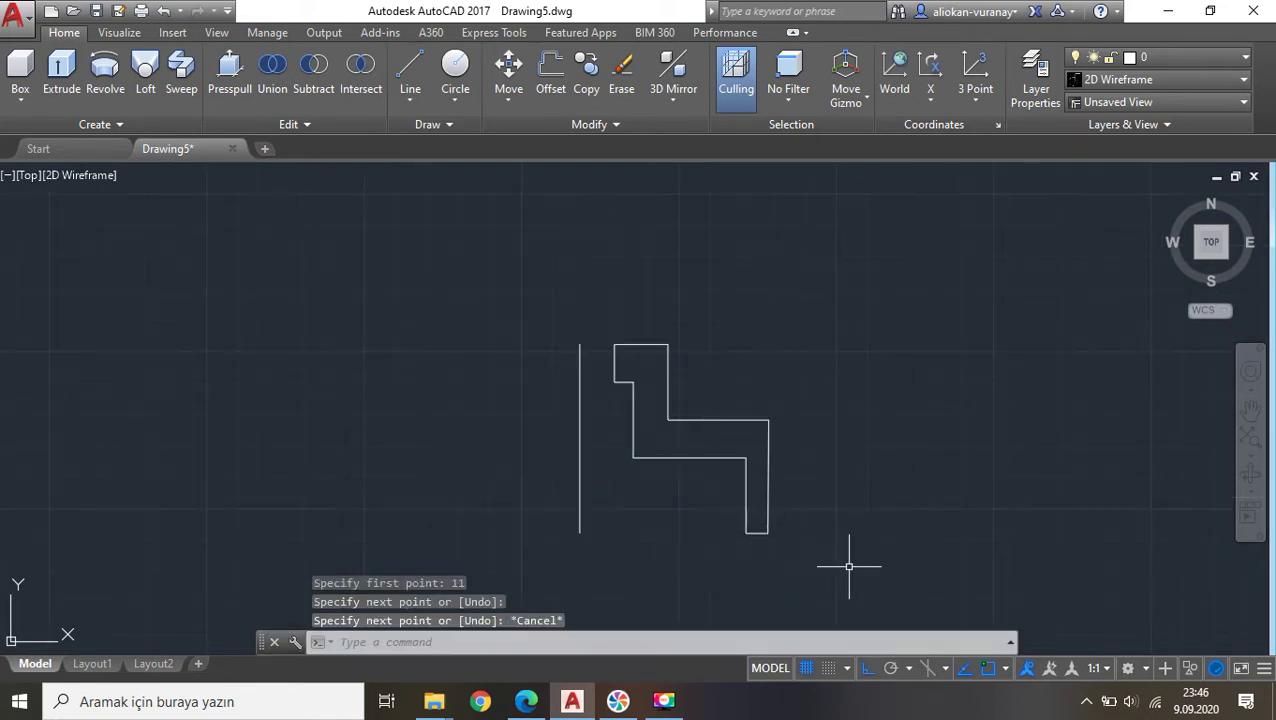
{"action": "left_click", "coordinate": [848, 566]}
{"action": "left_click", "coordinate": [610, 312]}
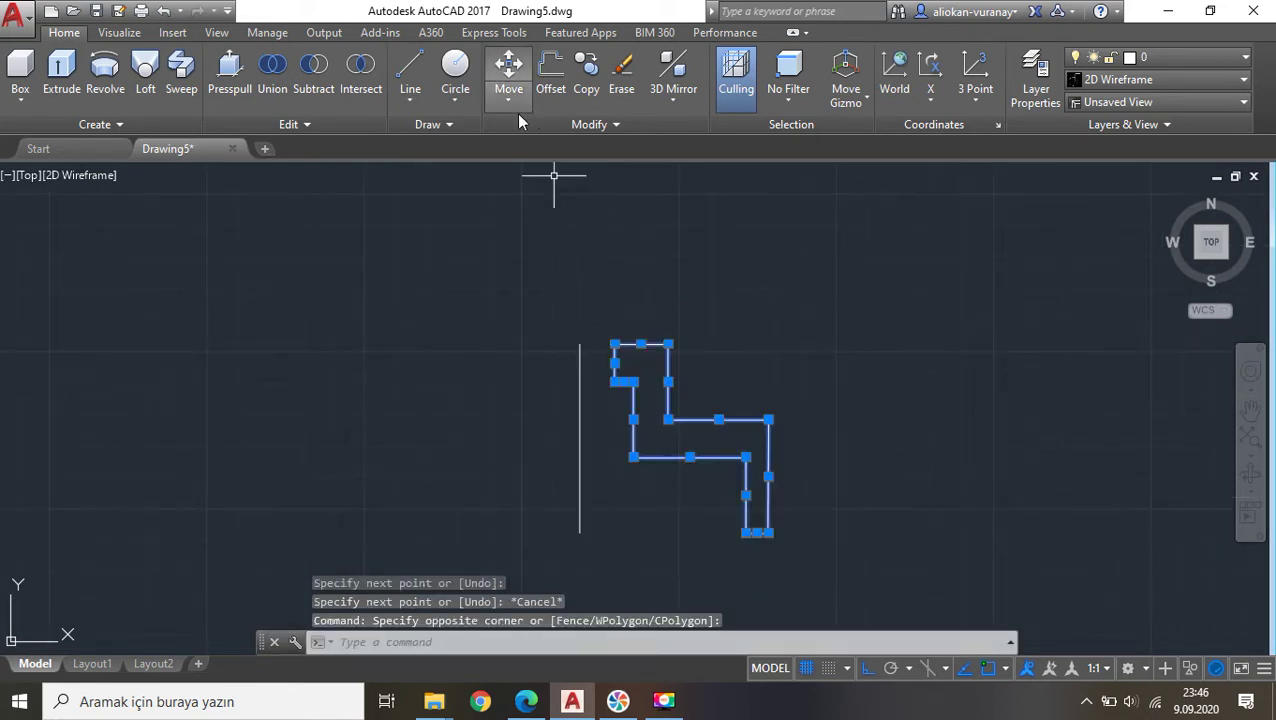
Revolve the stepped profile 270° about the axis line's top and bottom endpoints.
{"action": "left_click", "coordinate": [105, 70]}
{"action": "left_click", "coordinate": [580, 344]}
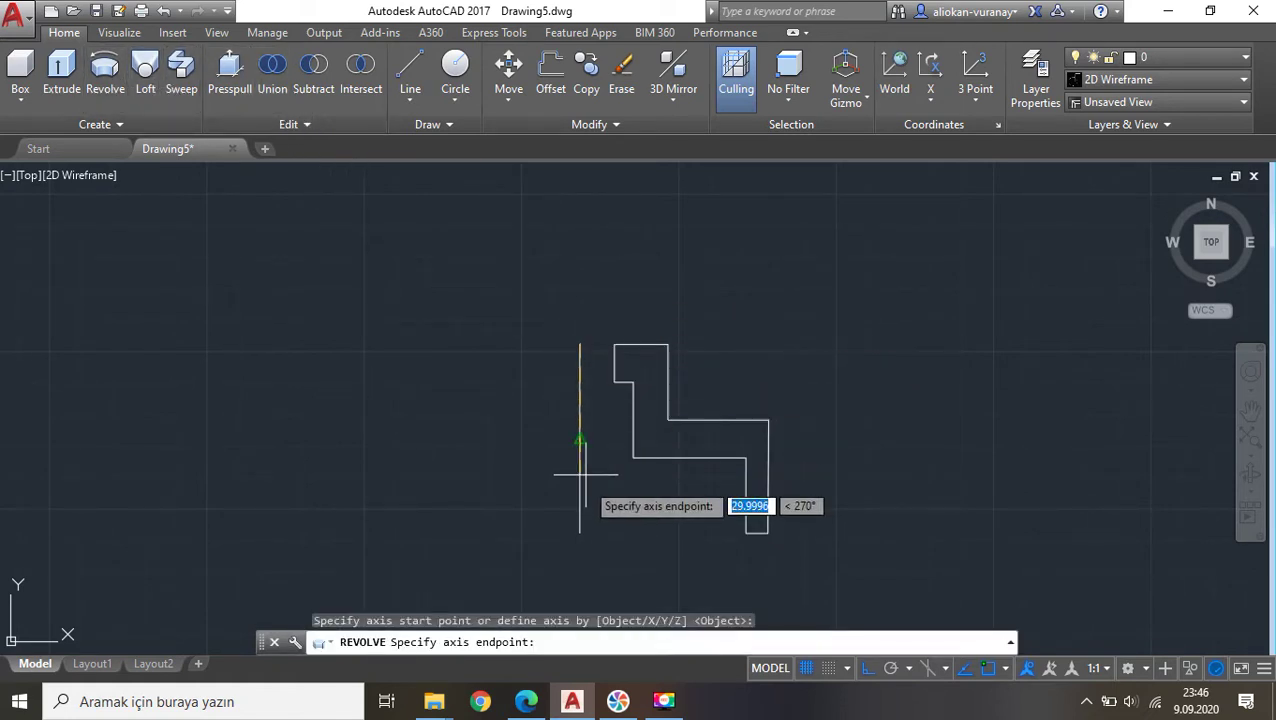
{"action": "left_click", "coordinate": [580, 532]}
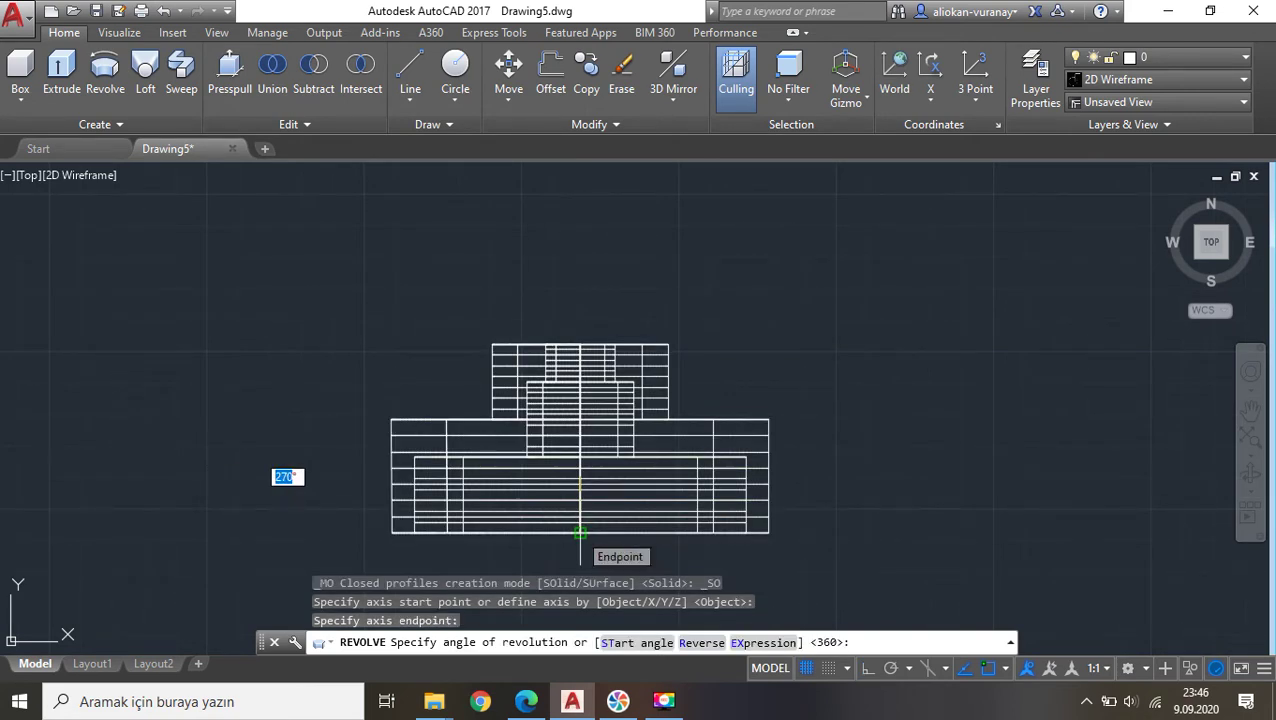
{"action": "type", "text": "2"}
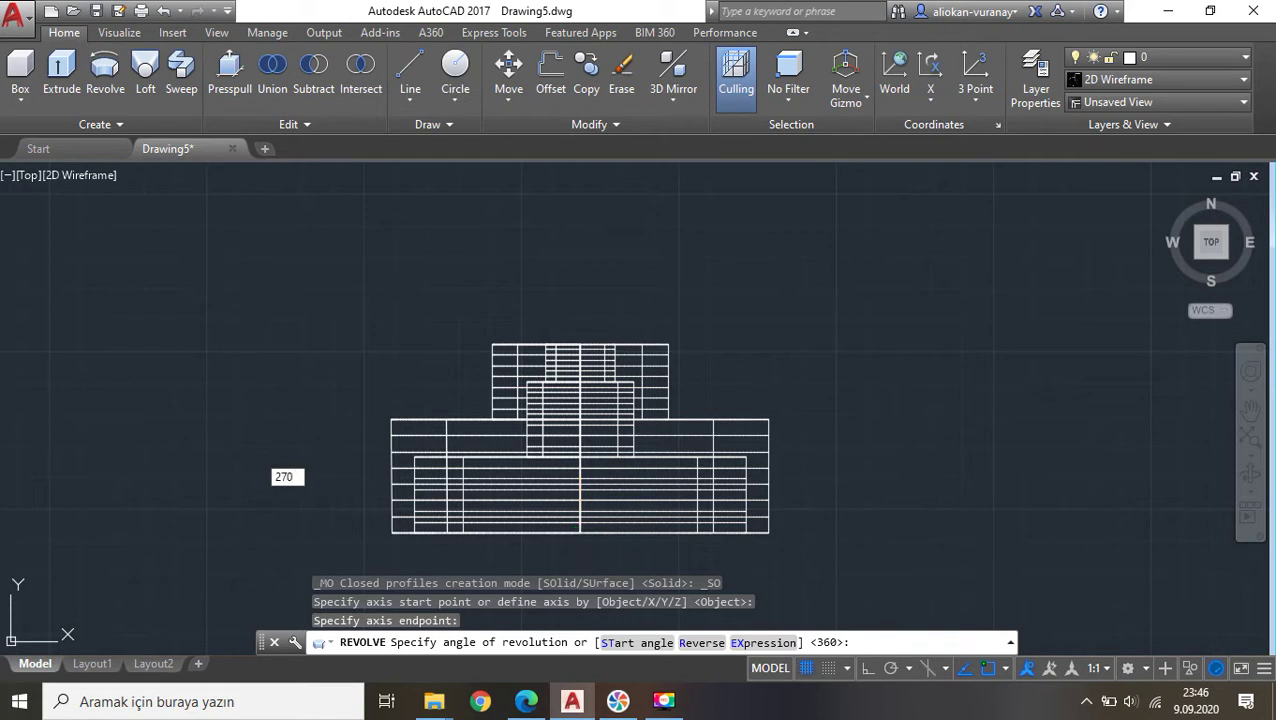
{"action": "key", "text": "Return"}
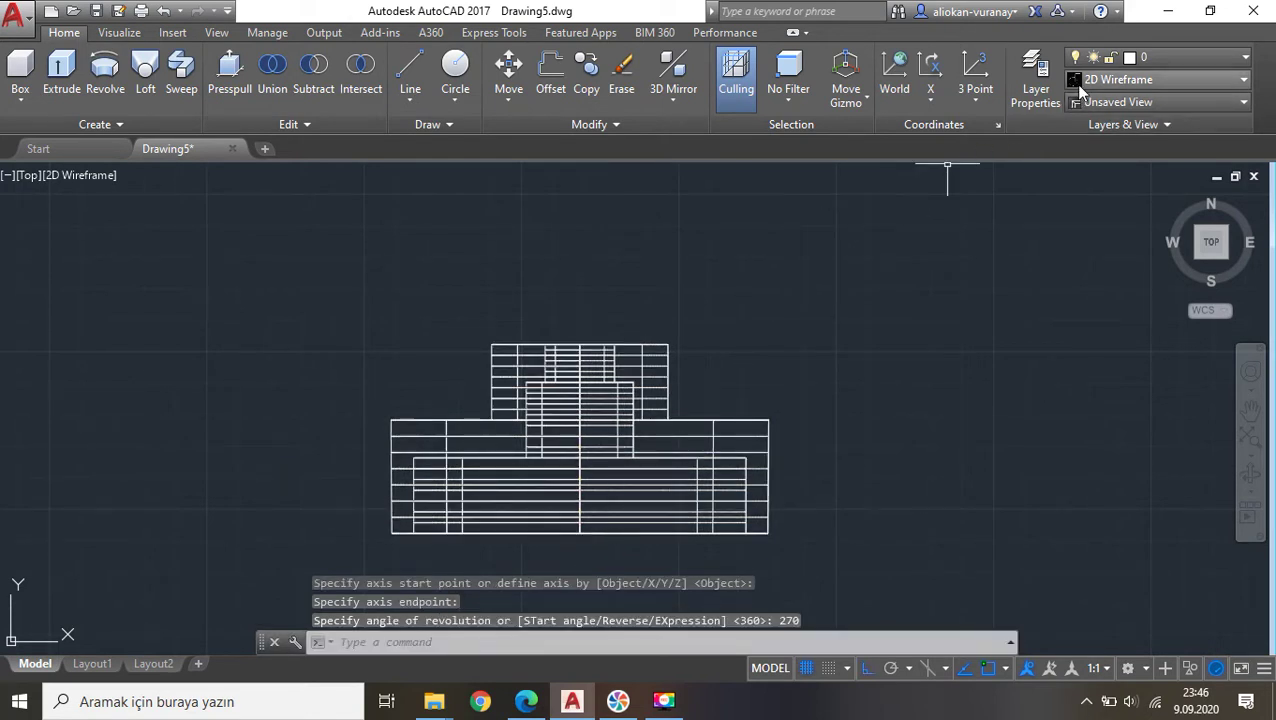
Show the ring in the Shades of Gray style from the SE Isometric view.
{"action": "left_click", "coordinate": [1122, 84]}
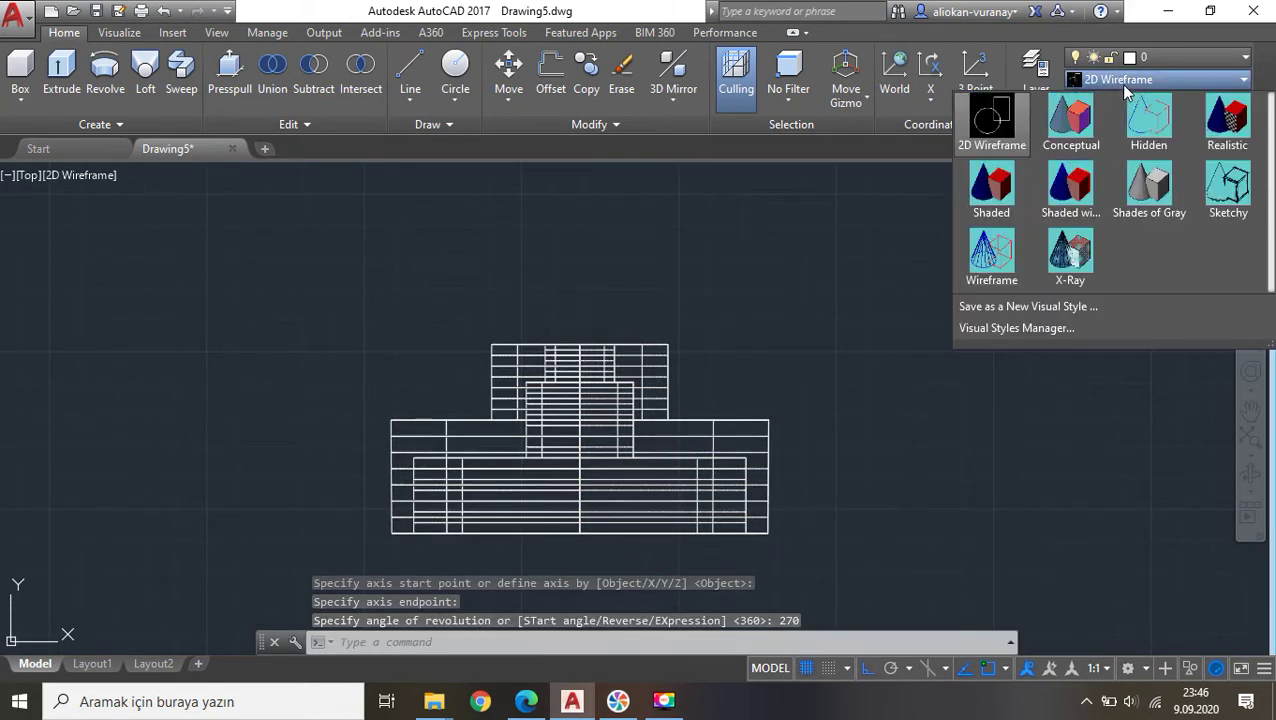
{"action": "left_click", "coordinate": [1149, 188]}
{"action": "mouse_move", "coordinate": [1211, 242]}
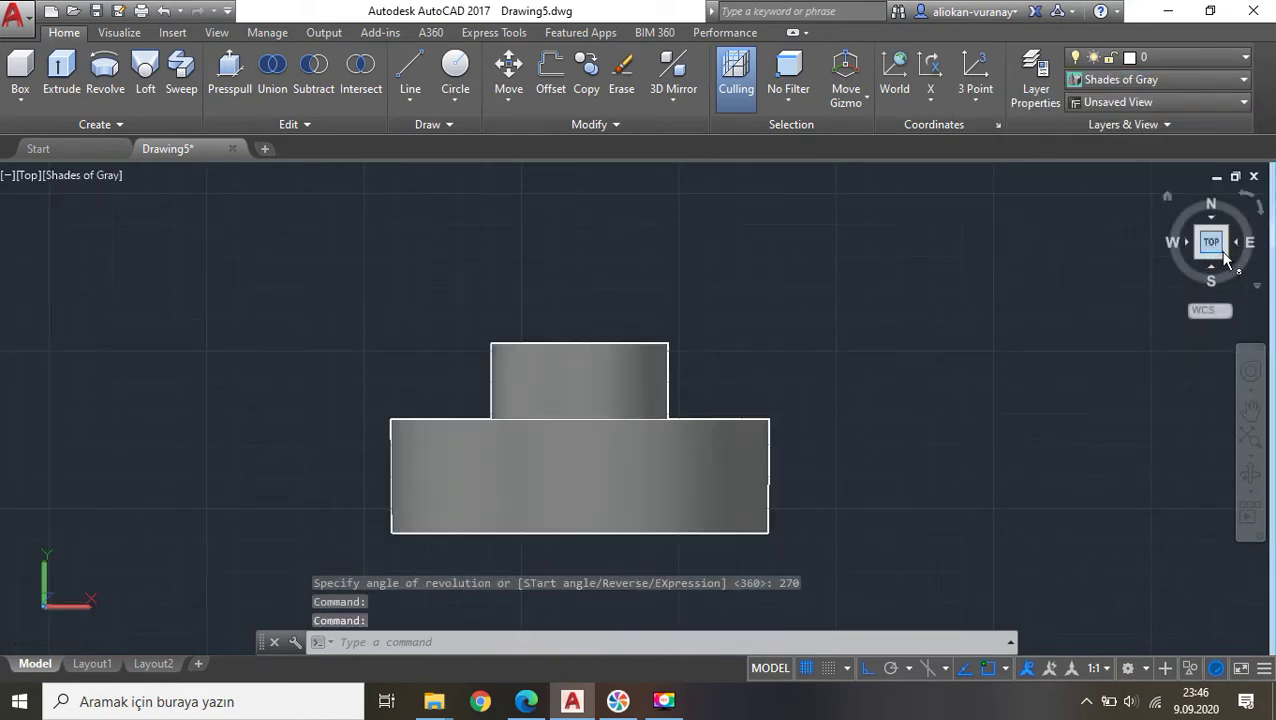
{"action": "left_click", "coordinate": [1226, 259]}
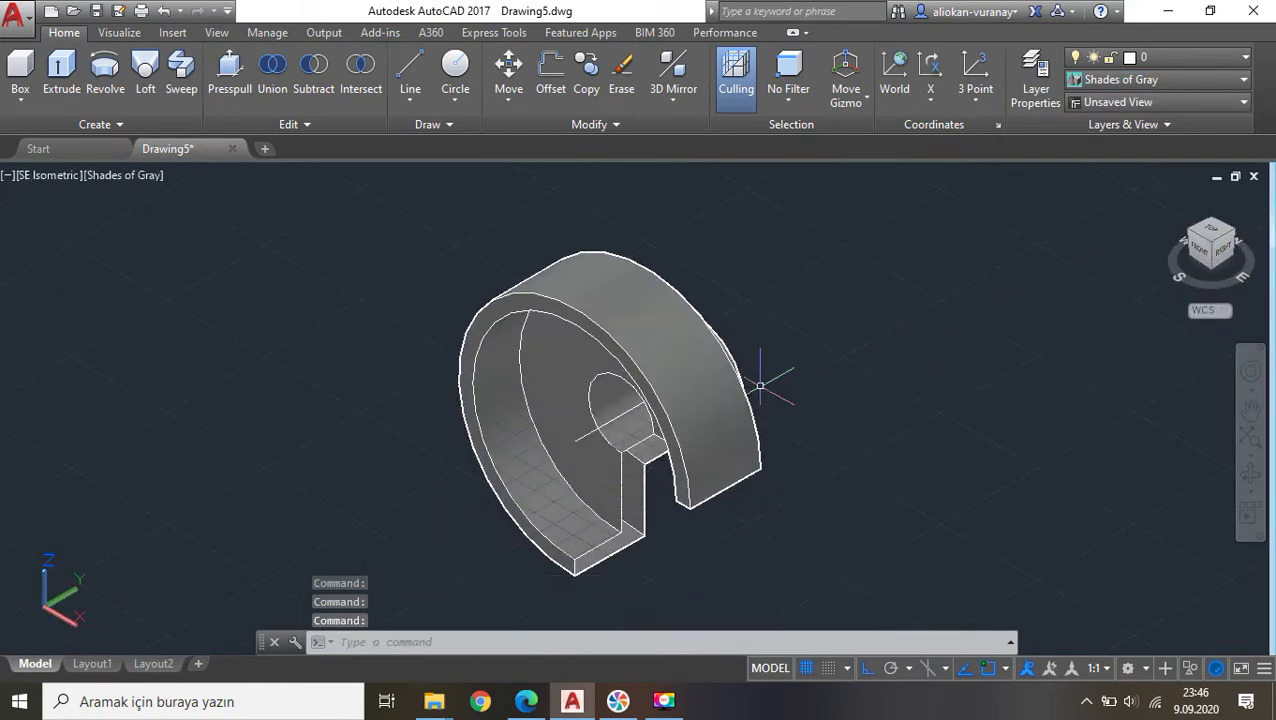
{"action": "left_click", "coordinate": [968, 607]}
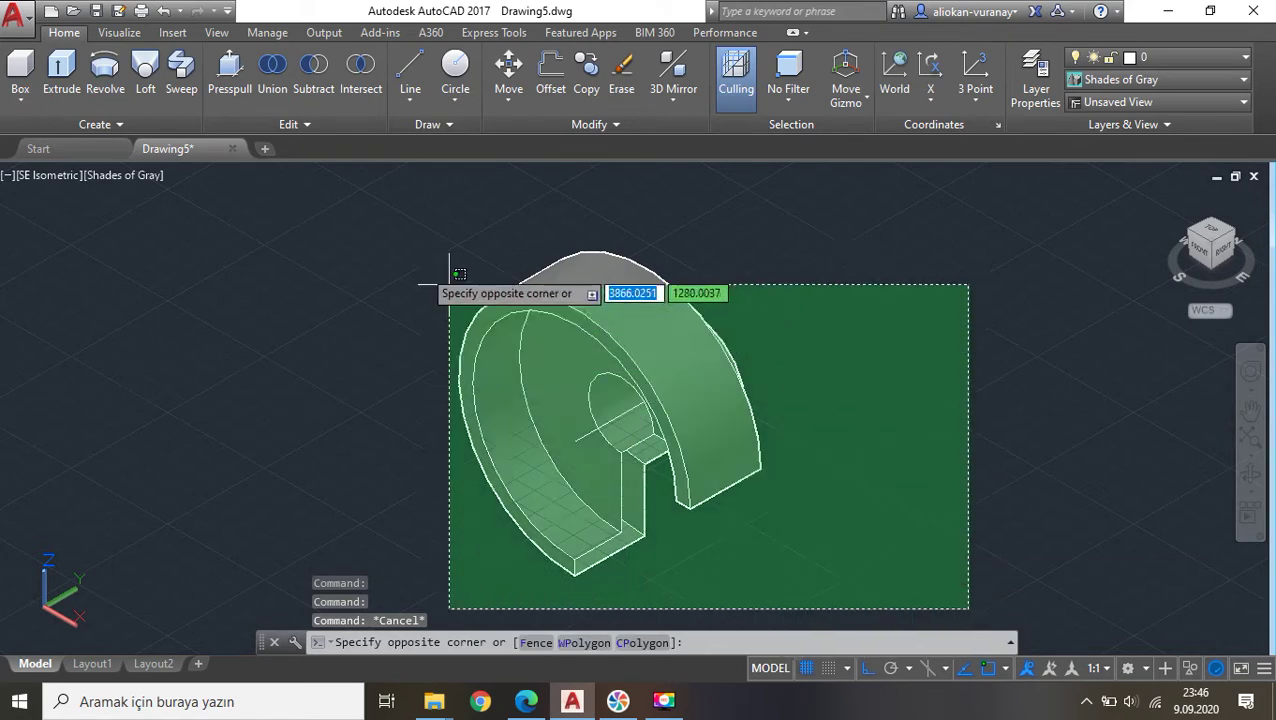
Abandon a 3D rotation of the solid and erase the leftover axis line.
{"action": "left_click", "coordinate": [381, 234]}
{"action": "type", "text": "3DR"}
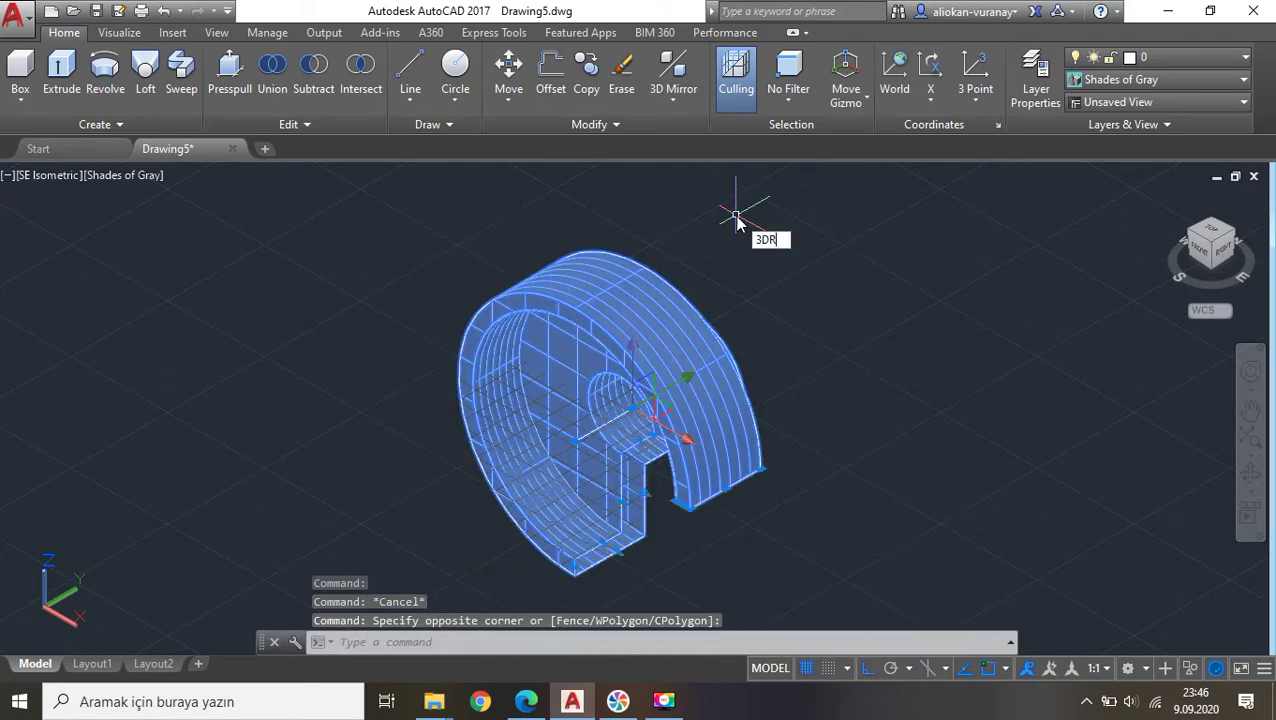
{"action": "type", "text": "OTATE"}
{"action": "key", "text": "Return"}
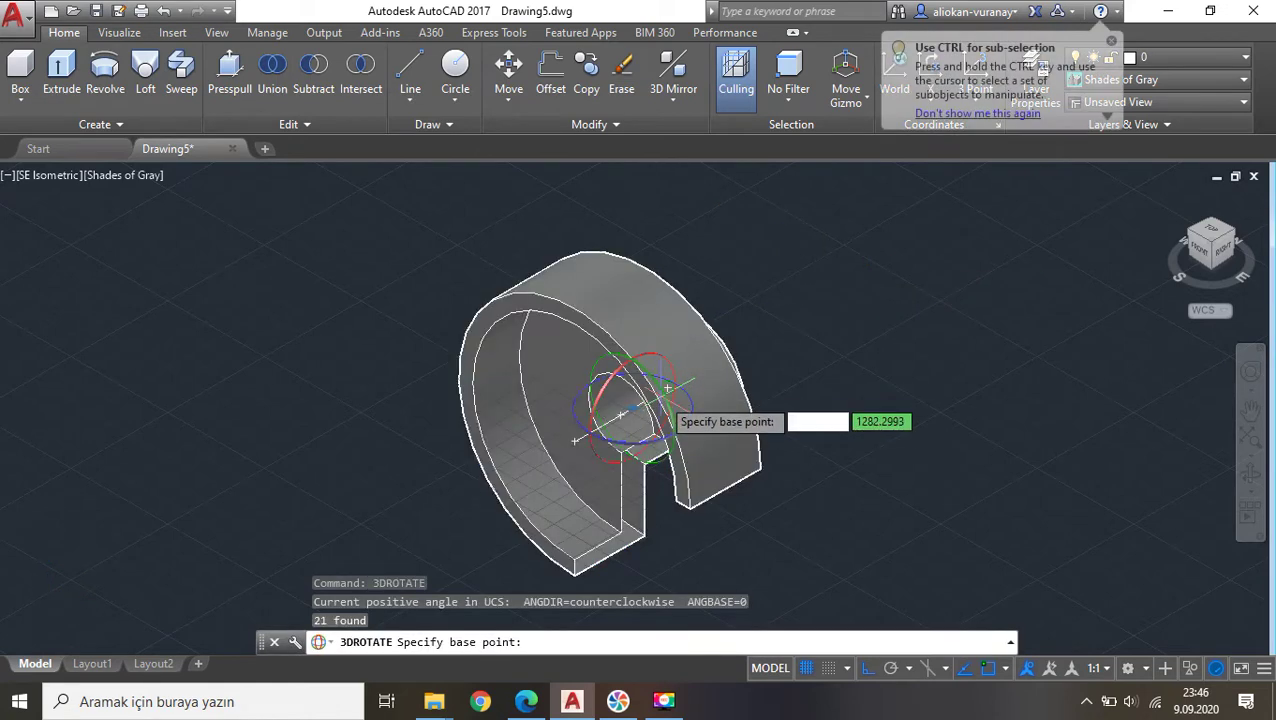
{"action": "left_click", "coordinate": [620, 414]}
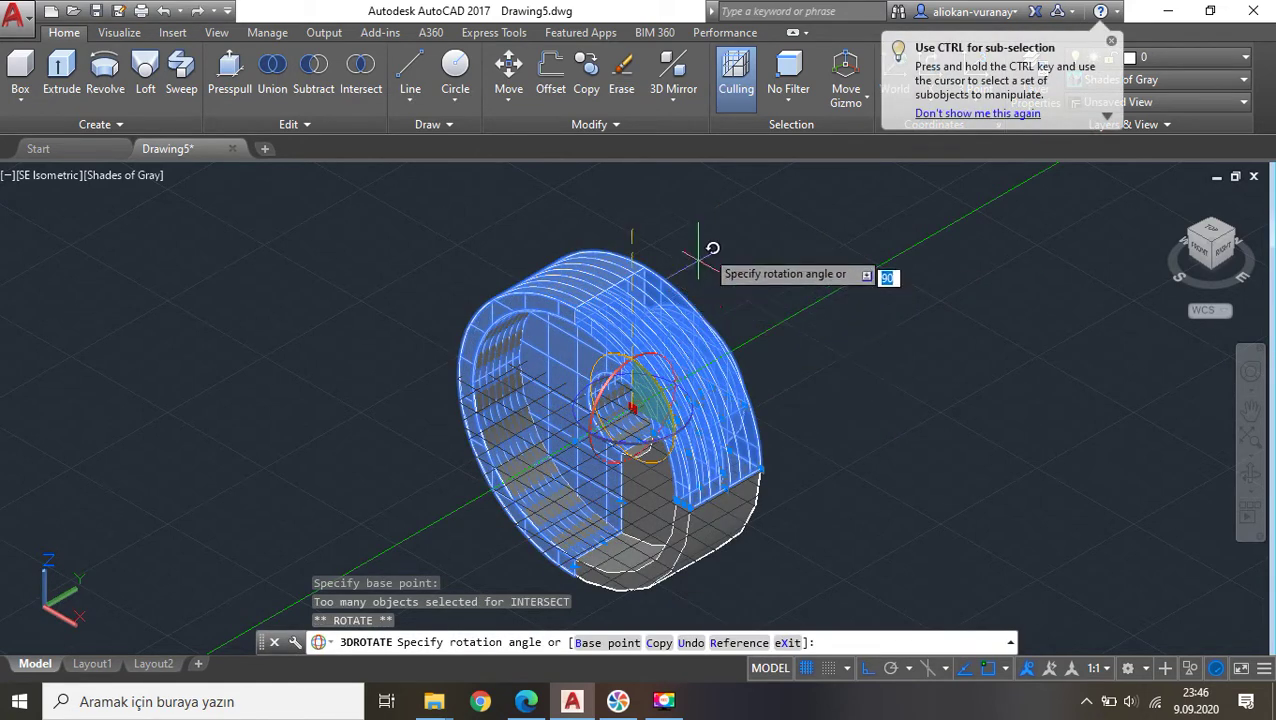
{"action": "key", "text": "Escape"}
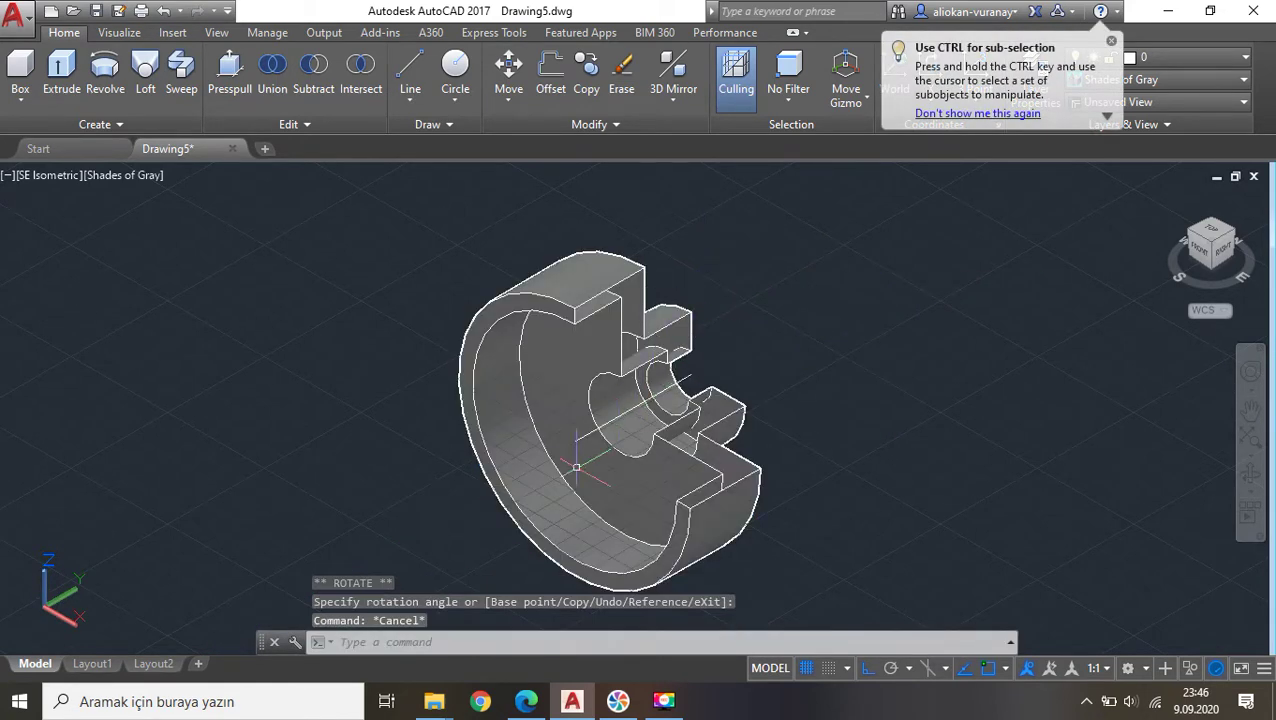
{"action": "type", "text": "e"}
{"action": "key", "text": "Return"}
{"action": "left_click", "coordinate": [693, 405]}
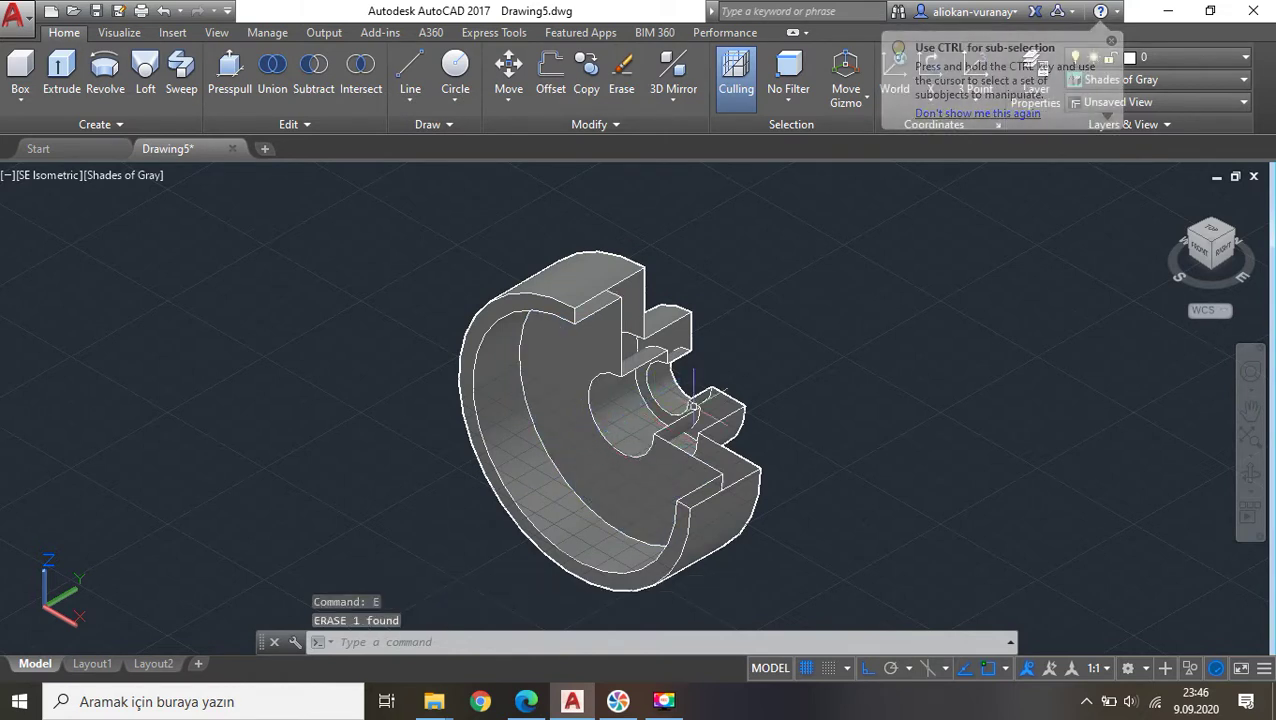
{"action": "scroll", "coordinate": [713, 393], "scroll_direction": "down", "scroll_amount": 2}
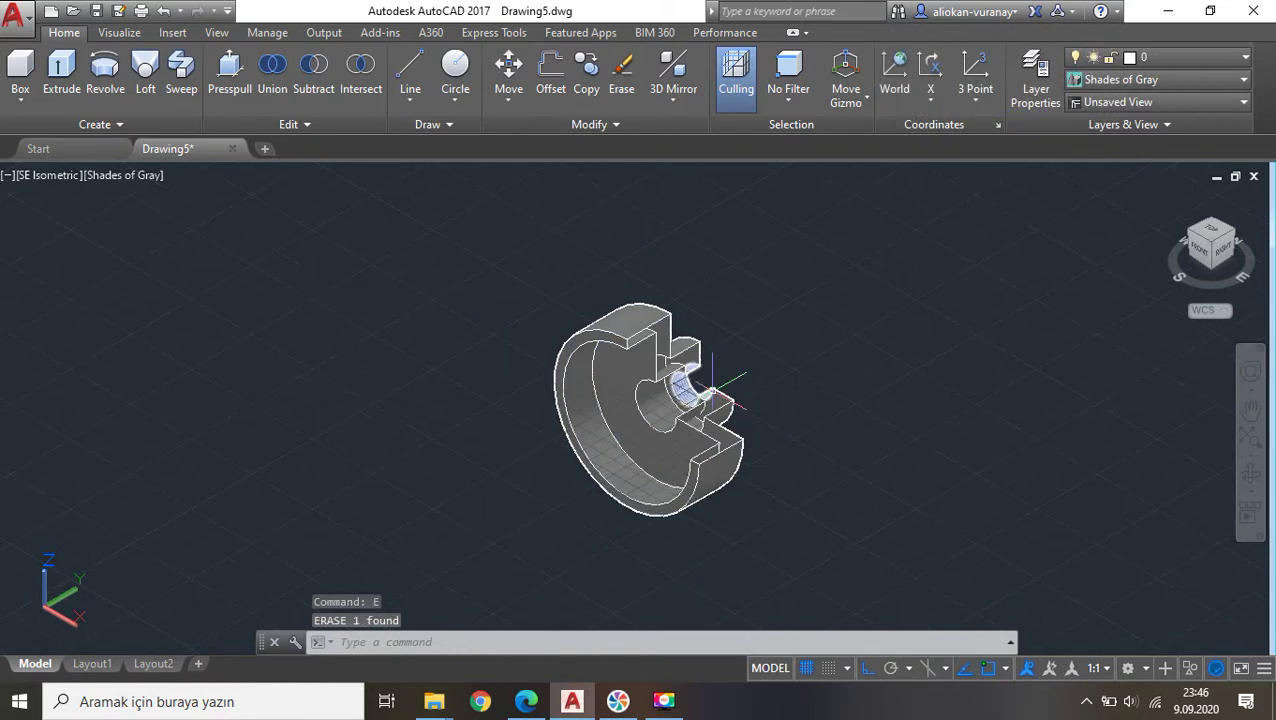
Switch to the Top view and pan the model left, abandoning a trial circle.
{"action": "left_click_drag", "start_coordinate": [1210, 248], "coordinate": [1192, 258]}
{"action": "left_click", "coordinate": [1211, 232]}
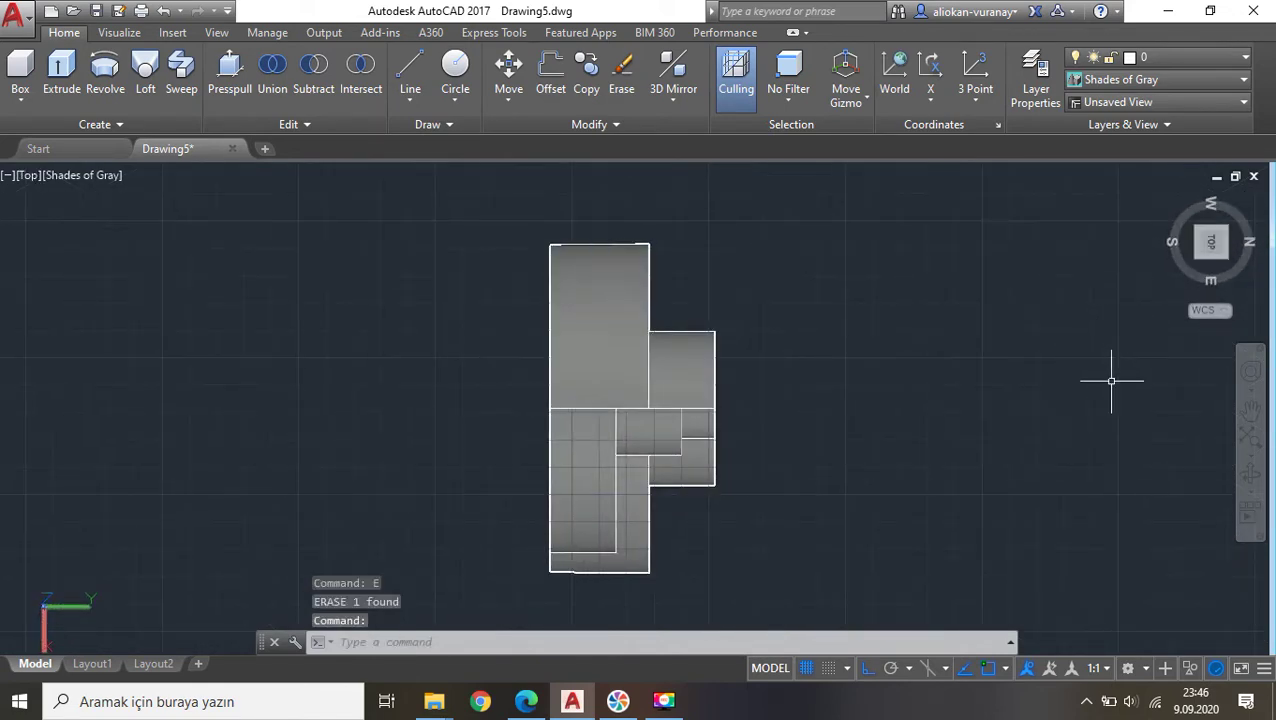
{"action": "middle_click_drag", "start_coordinate": [1111, 380], "coordinate": [937, 356]}
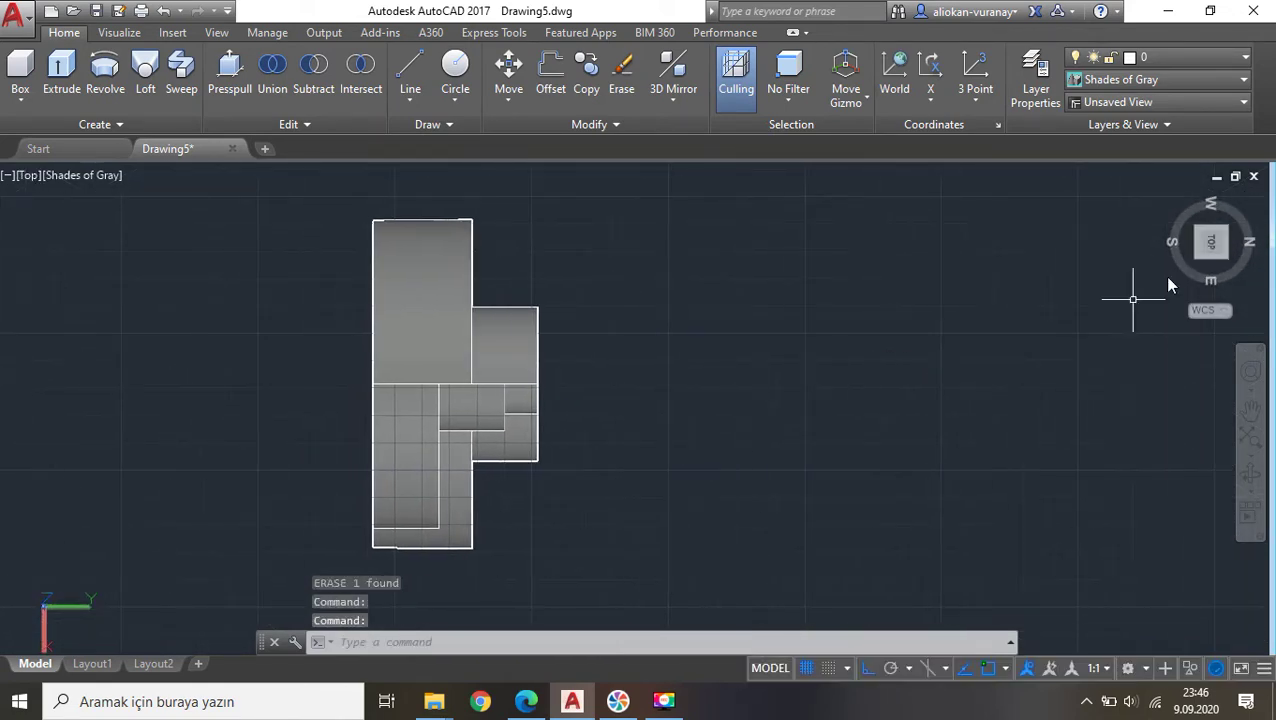
{"action": "mouse_move", "coordinate": [1211, 242]}
{"action": "left_click", "coordinate": [1188, 246]}
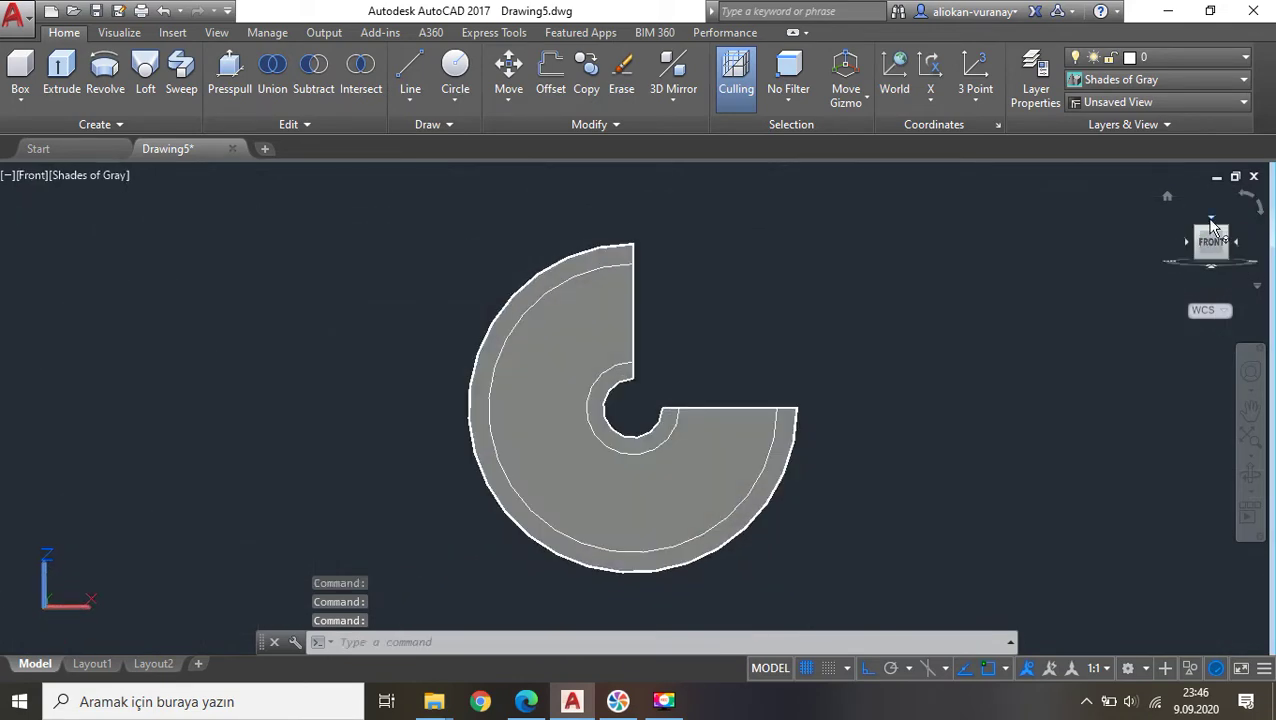
{"action": "left_click", "coordinate": [1212, 222]}
{"action": "middle_click_drag", "start_coordinate": [1120, 370], "coordinate": [672, 390]}
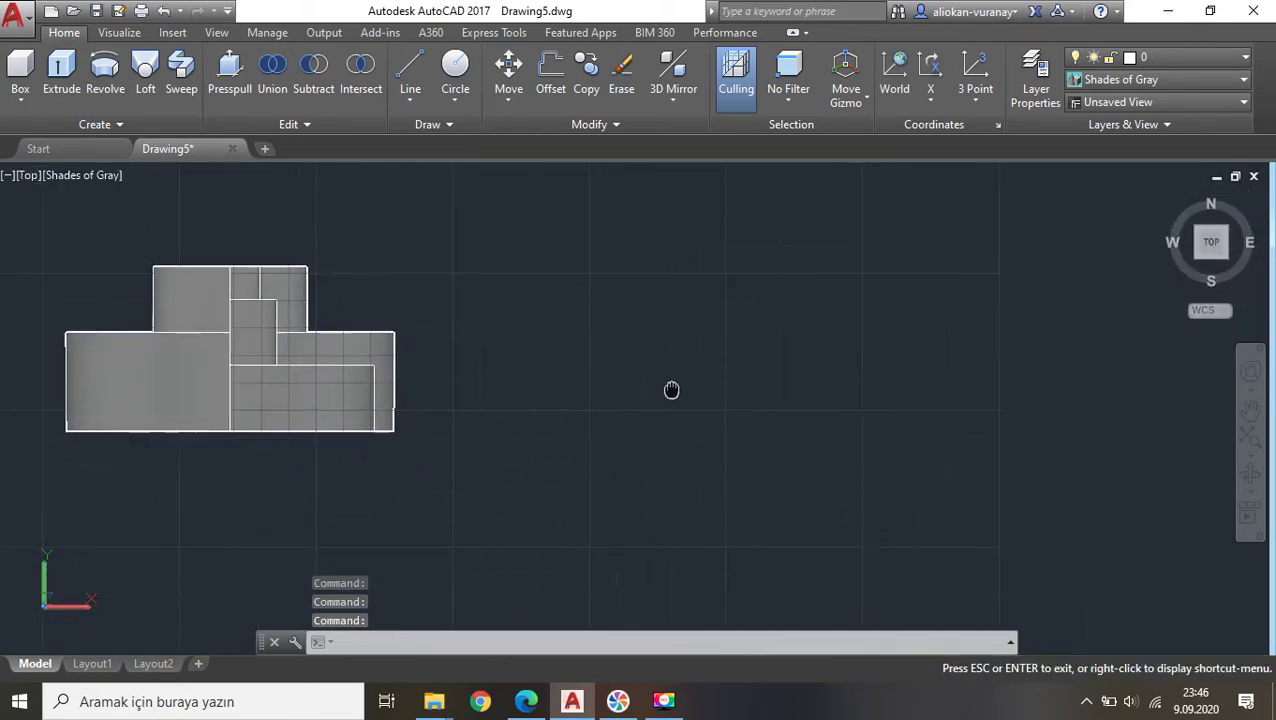
{"action": "type", "text": "c"}
{"action": "key", "text": "Return"}
{"action": "left_click", "coordinate": [765, 366]}
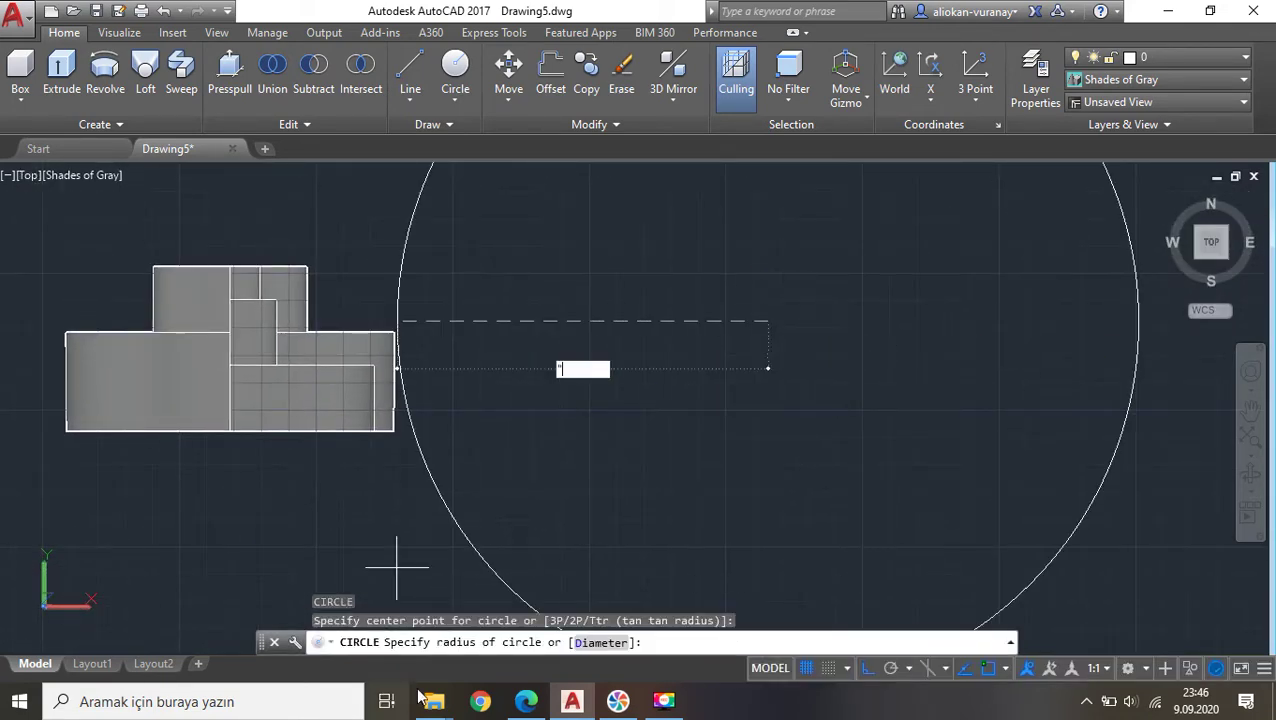
{"action": "key", "text": "Escape"}
{"action": "key", "text": "Escape"}
Draw a radius-41 pitch circle beside the solid, per the reference PDF.
{"action": "left_click", "coordinate": [526, 701]}
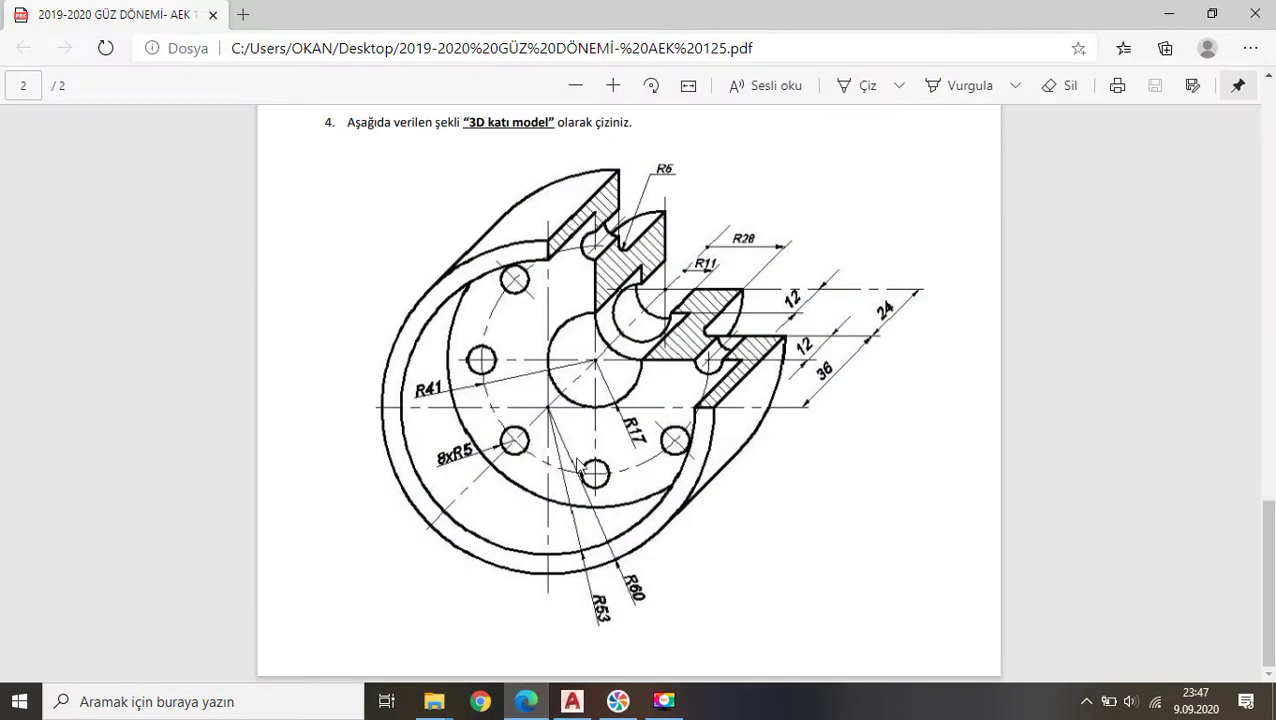
{"action": "left_click", "coordinate": [572, 701]}
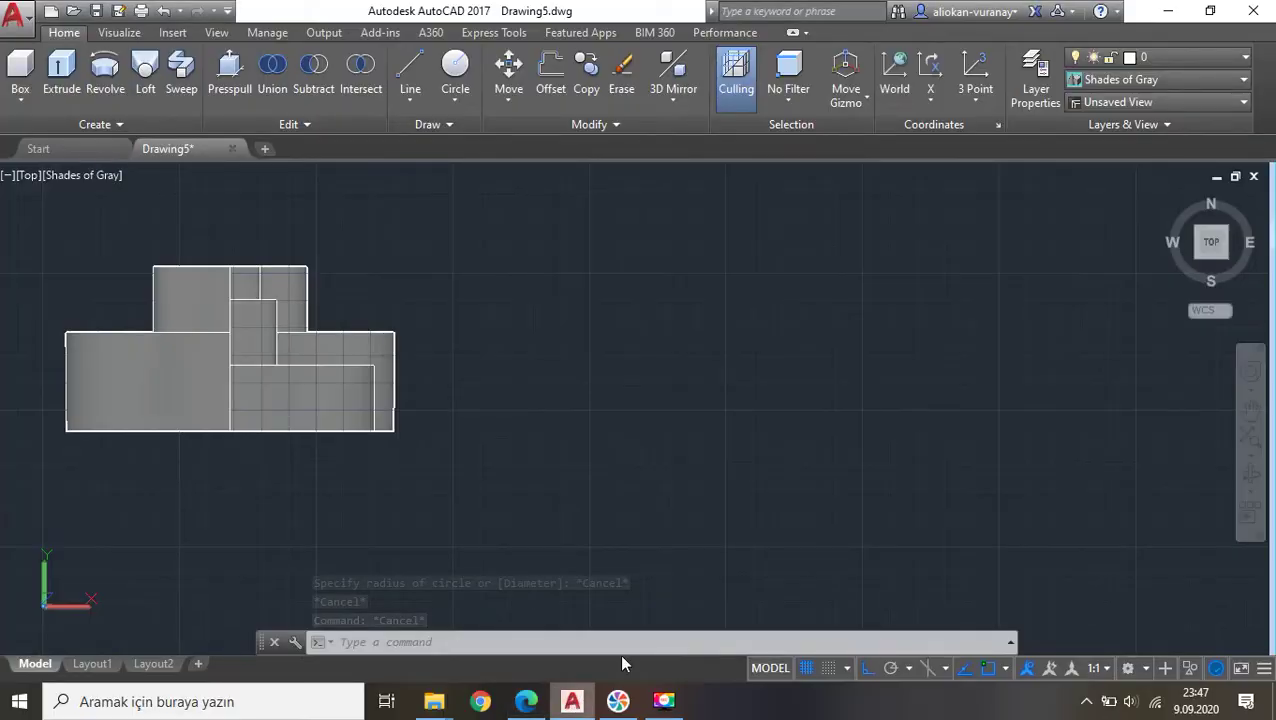
{"action": "type", "text": "C"}
{"action": "key", "text": "Return"}
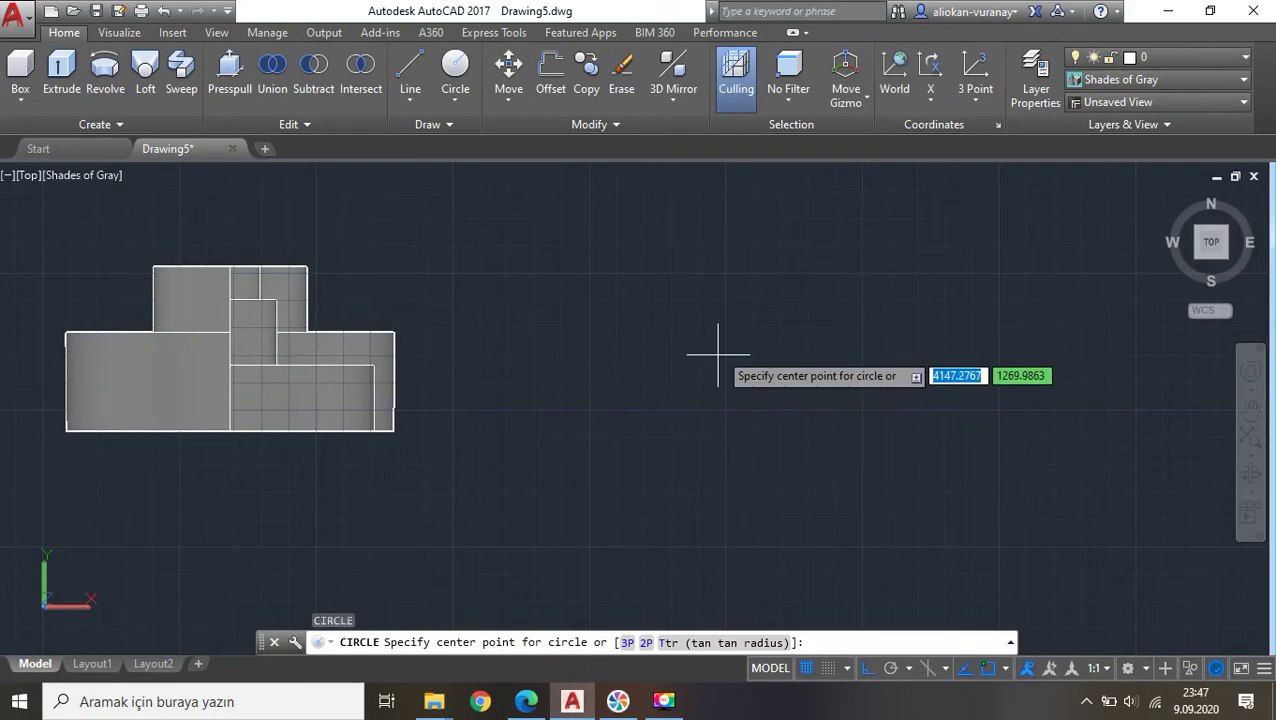
{"action": "left_click", "coordinate": [722, 341]}
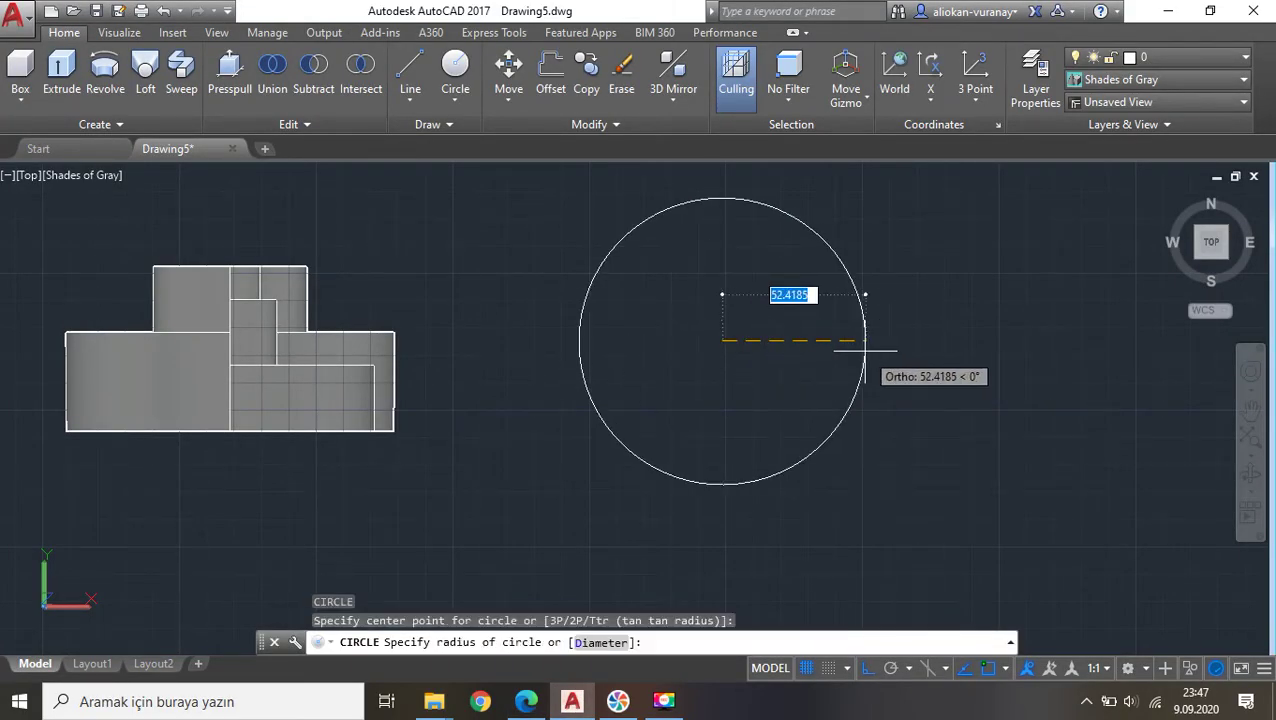
{"action": "type", "text": "41"}
{"action": "key", "text": "Return"}
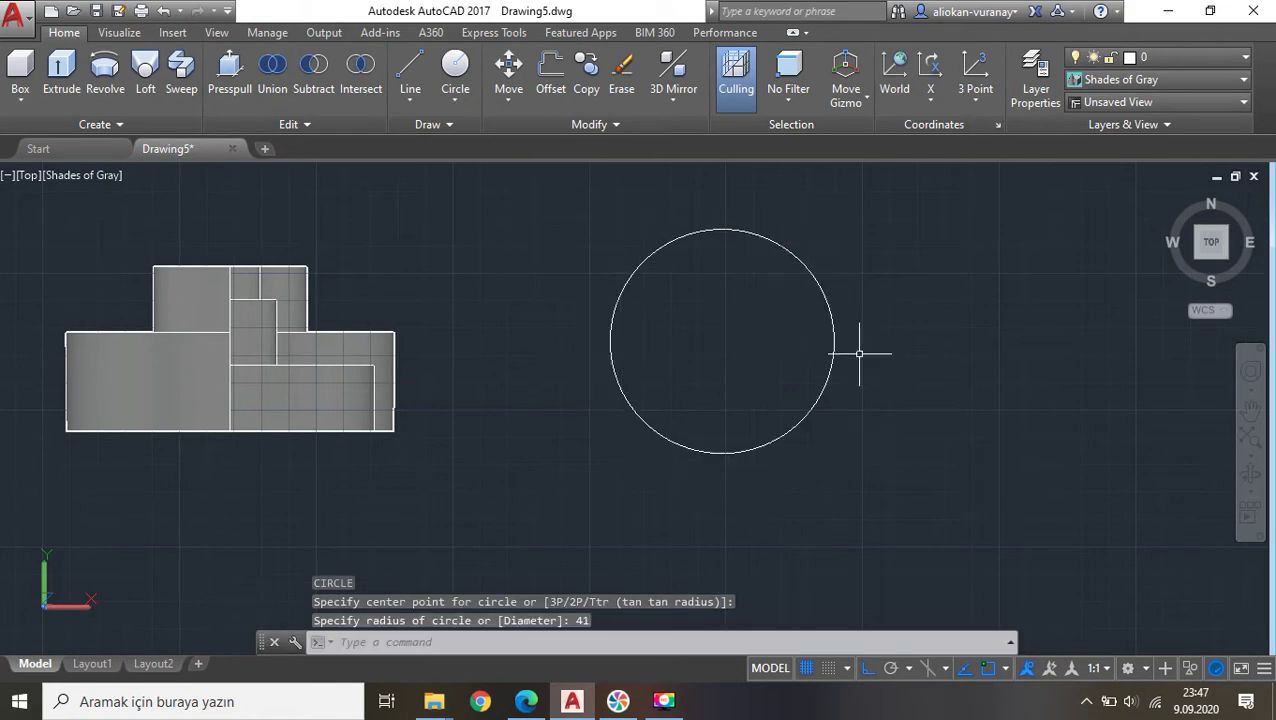
{"action": "left_click", "coordinate": [524, 704]}
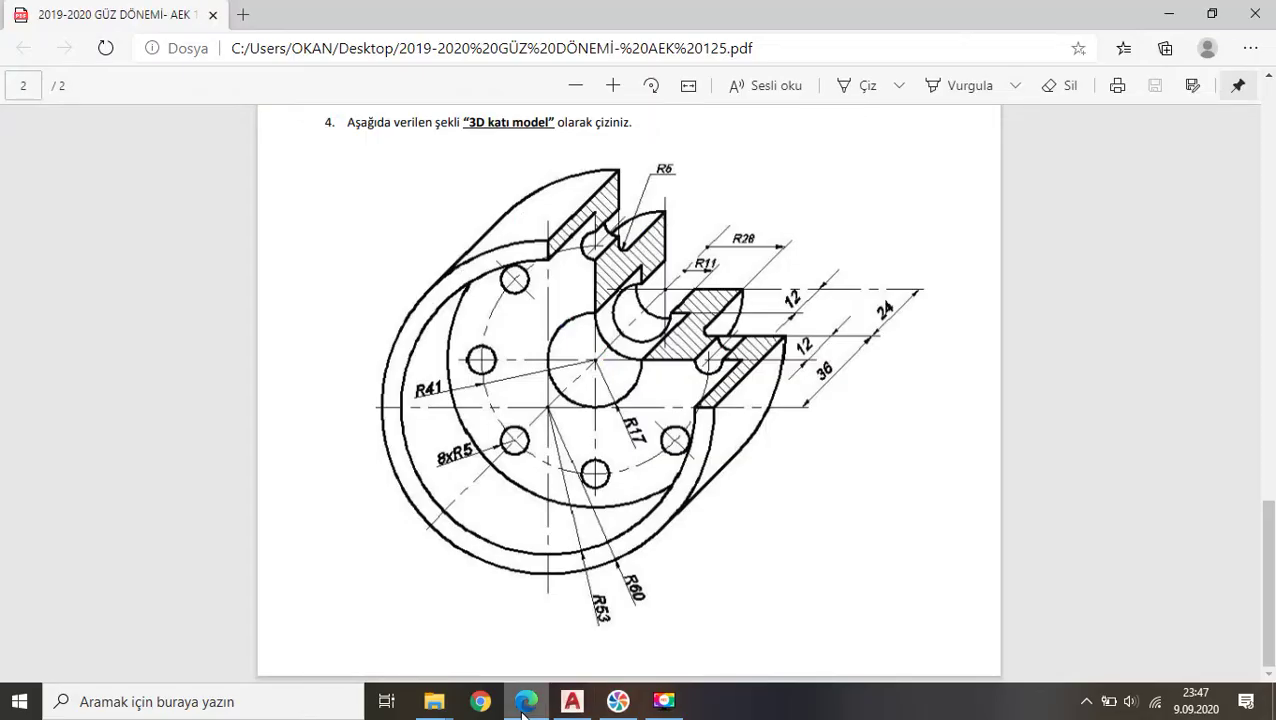
{"action": "left_click", "coordinate": [524, 704]}
{"action": "key", "text": "Return"}
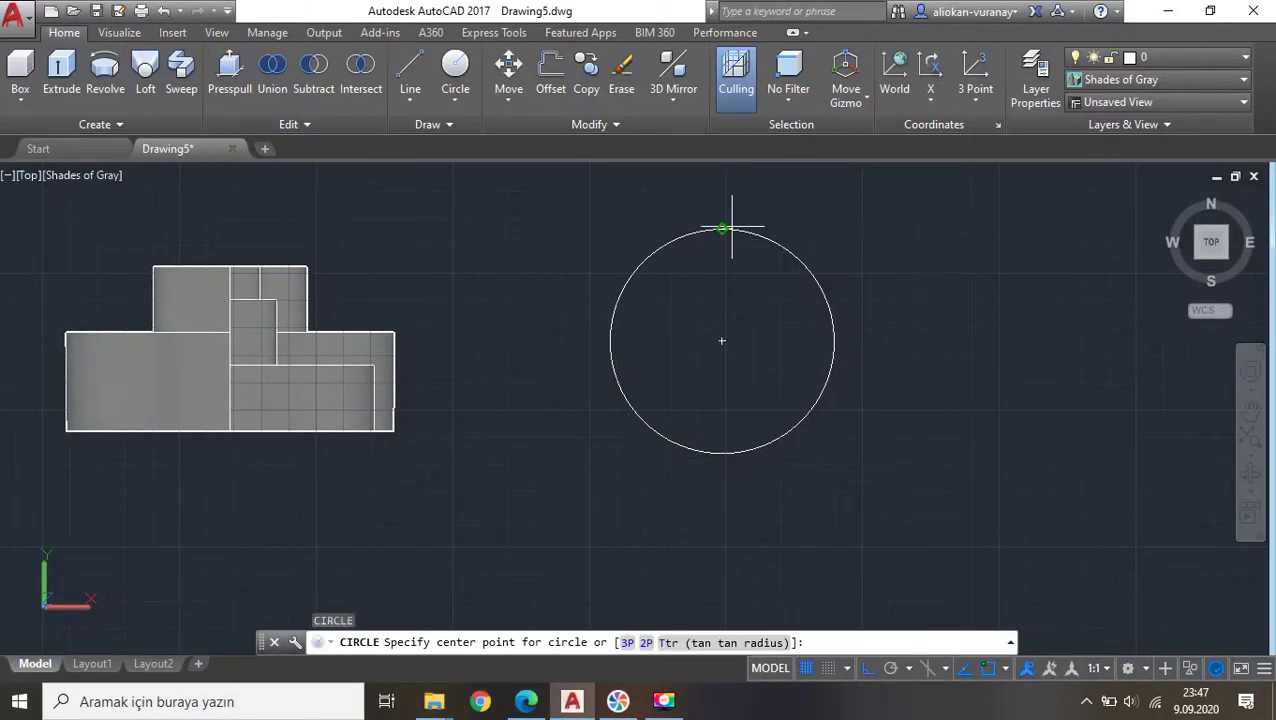
Draw a radius-5 hole circle at the pitch circle's top quadrant.
{"action": "left_click", "coordinate": [731, 228]}
{"action": "type", "text": "5"}
{"action": "key", "text": "Return"}
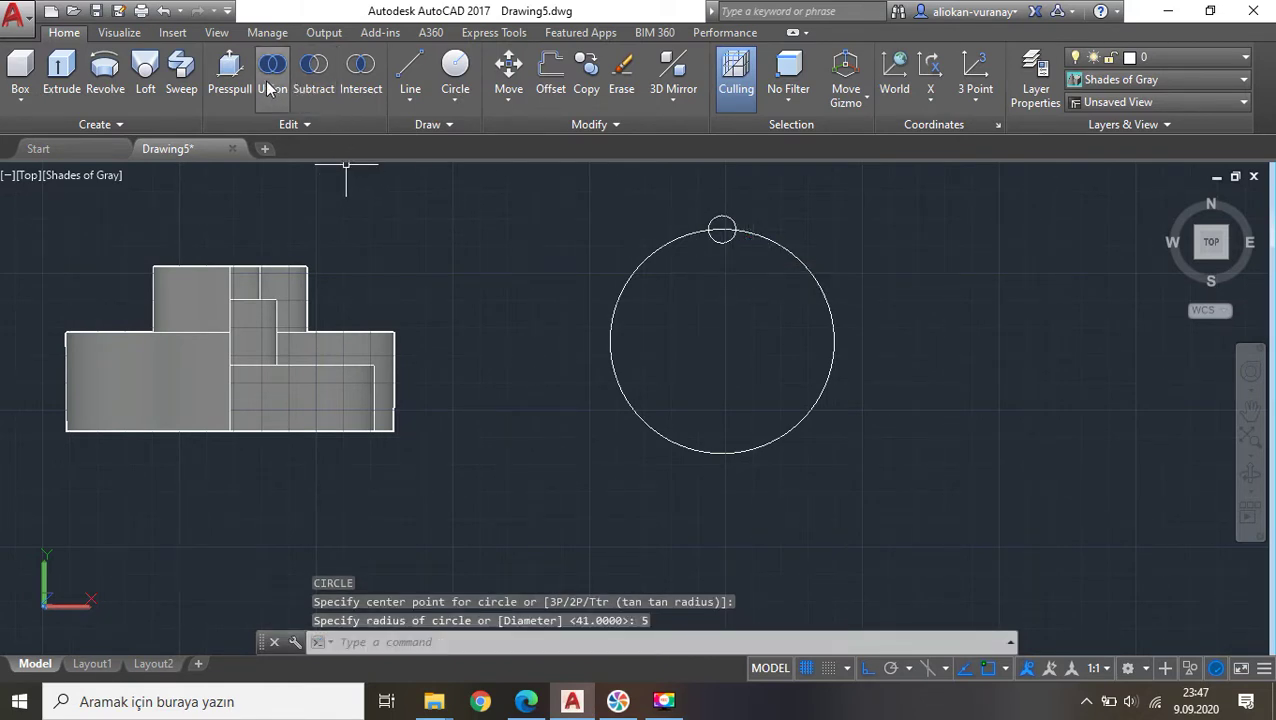
Polar-array the hole into 8 copies about the R41 centre, then view SE Isometric.
{"action": "left_click", "coordinate": [722, 230]}
{"action": "left_click", "coordinate": [598, 130]}
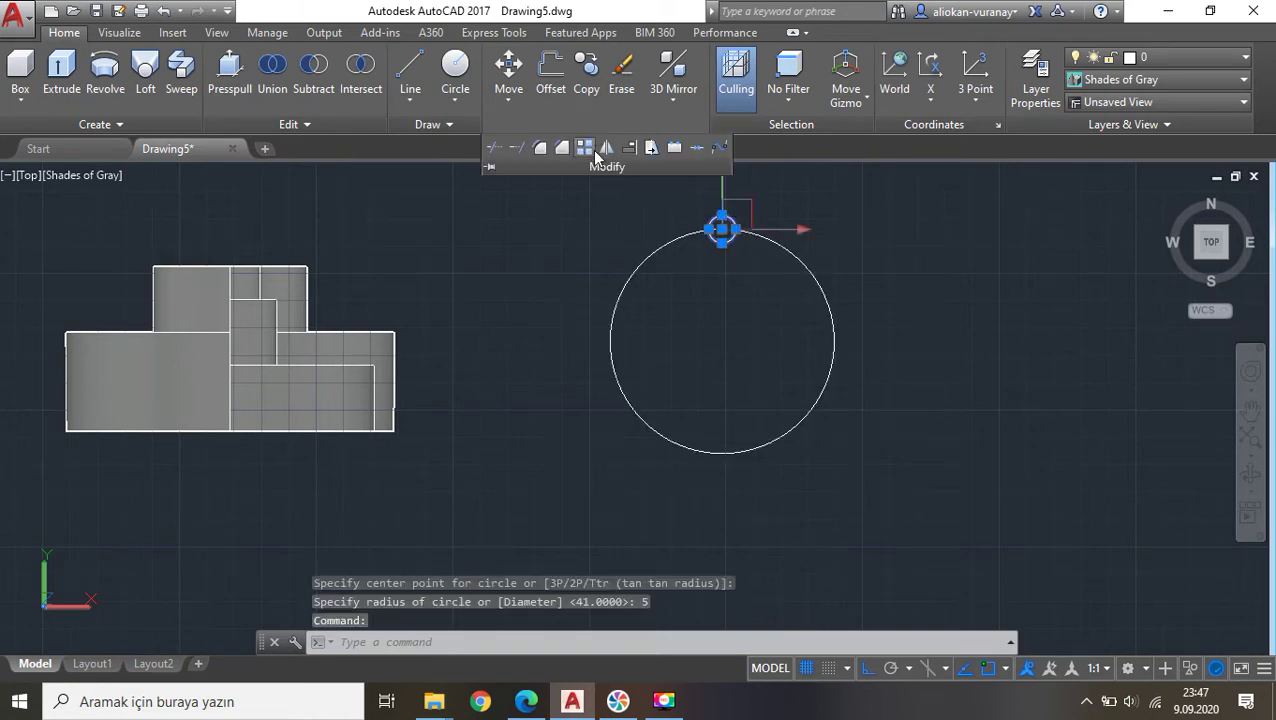
{"action": "left_click", "coordinate": [585, 147]}
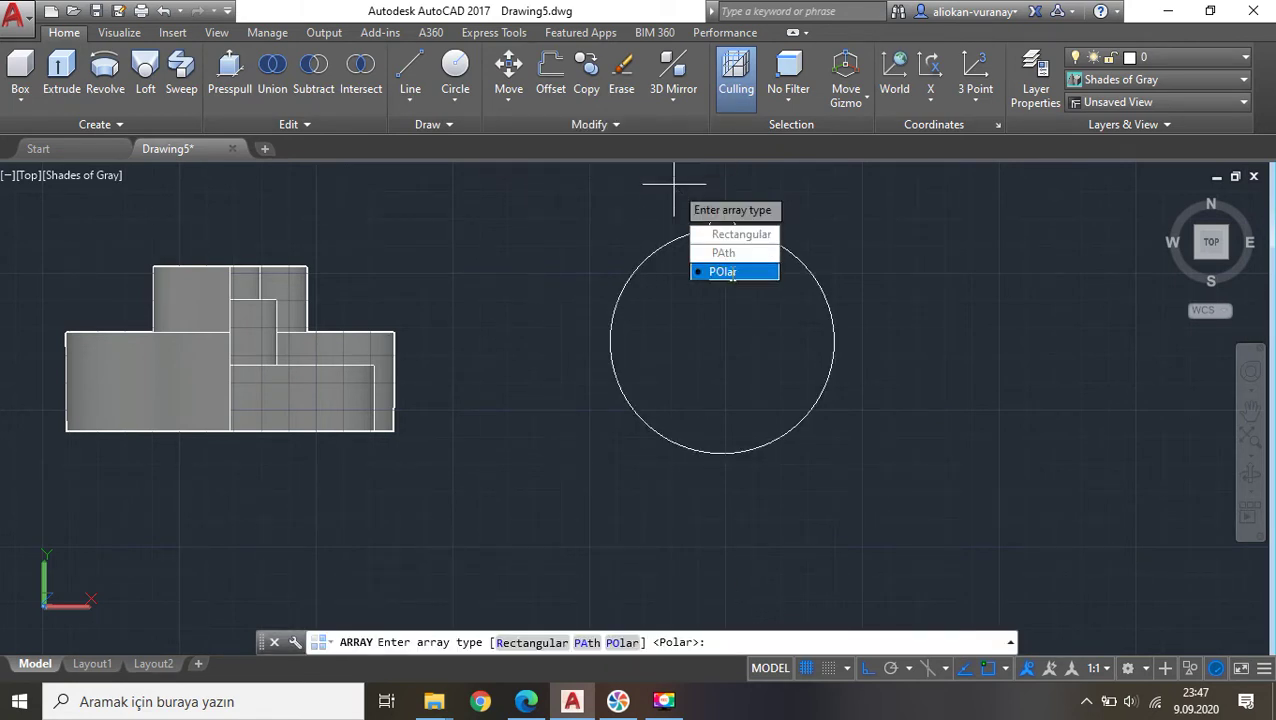
{"action": "left_click", "coordinate": [722, 271]}
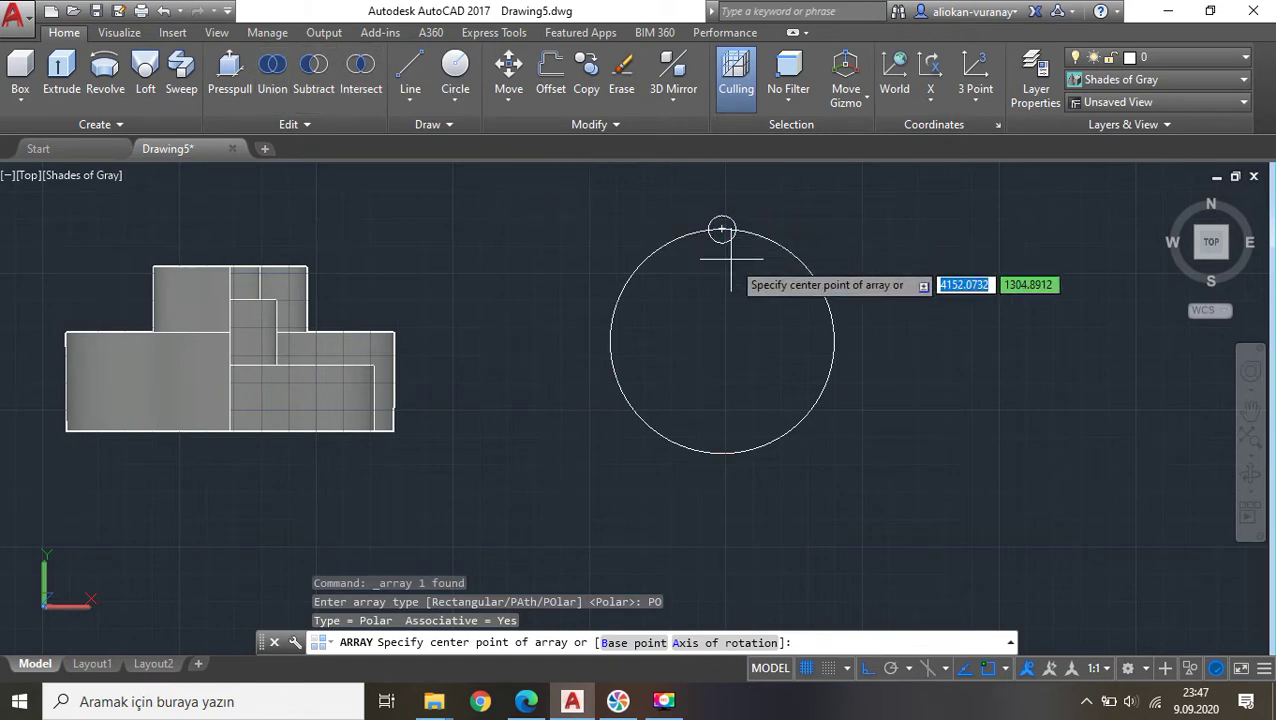
{"action": "left_click", "coordinate": [722, 341]}
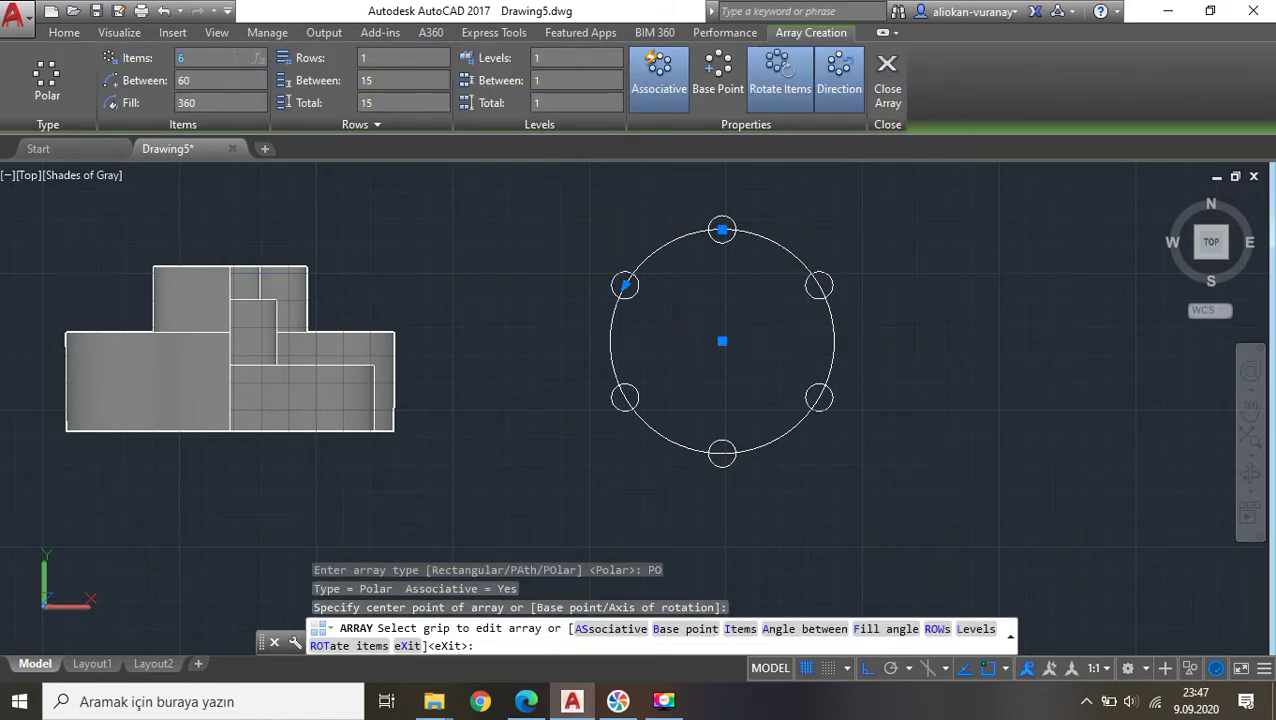
{"action": "type", "text": "8"}
{"action": "key", "text": "Return"}
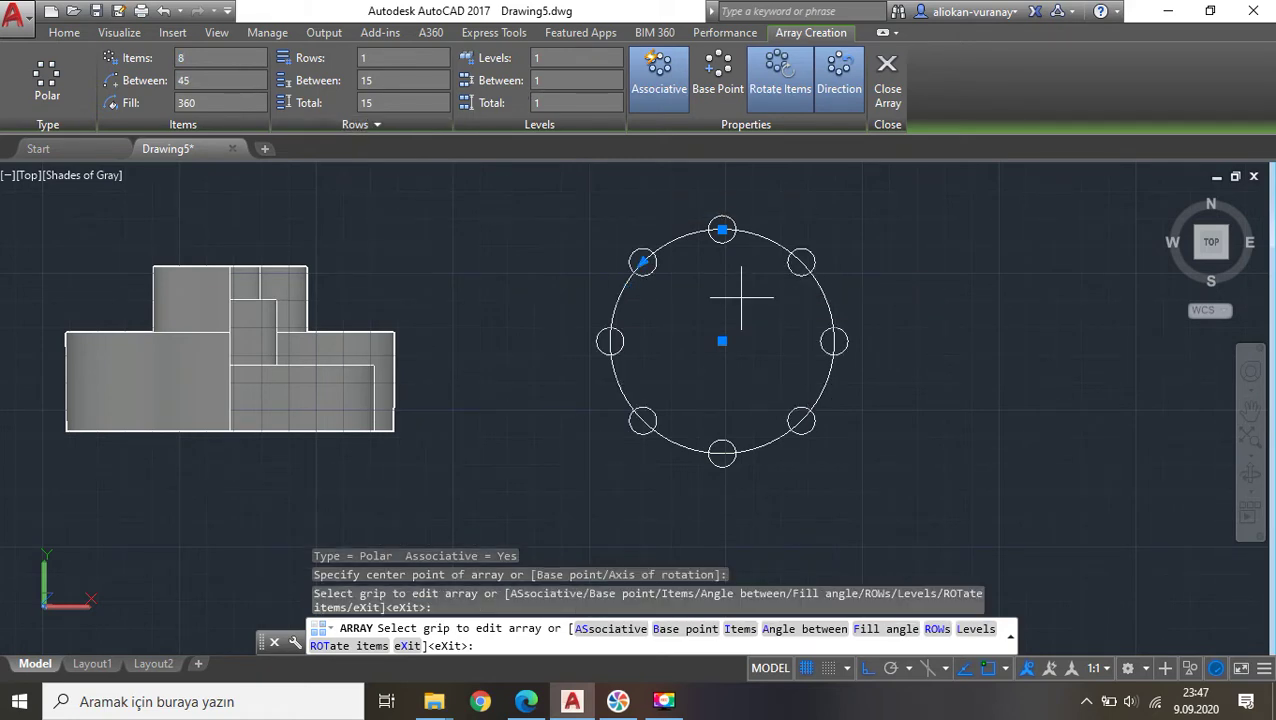
{"action": "key", "text": "Escape"}
{"action": "key", "text": "Escape"}
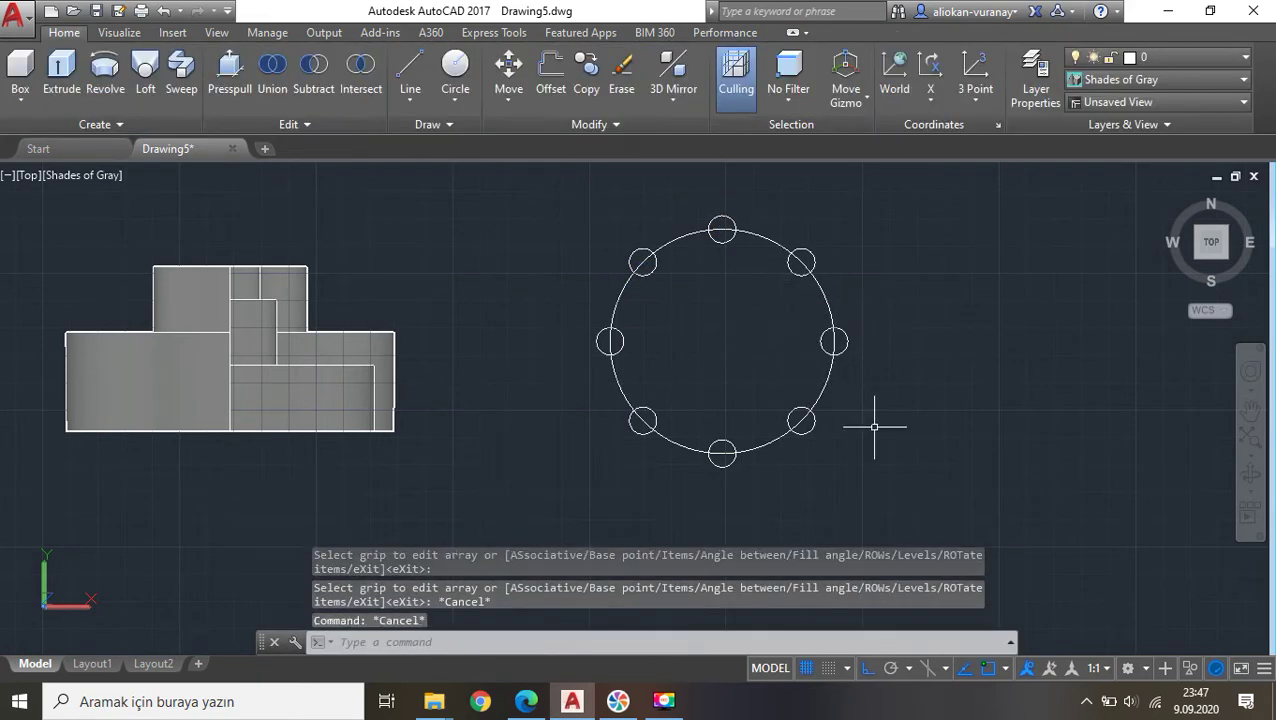
{"action": "scroll", "coordinate": [874, 427], "scroll_direction": "down", "scroll_amount": 2}
{"action": "left_click", "coordinate": [1227, 236]}
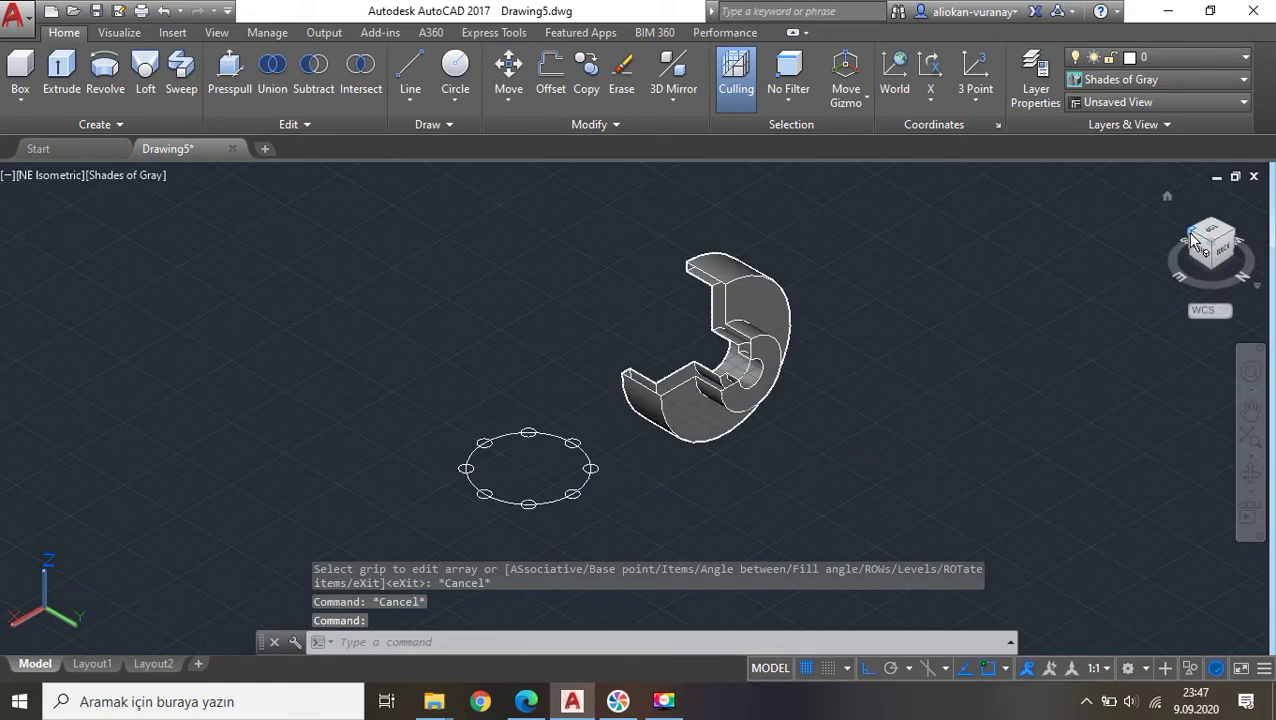
{"action": "left_click", "coordinate": [1188, 233]}
{"action": "left_click", "coordinate": [860, 535]}
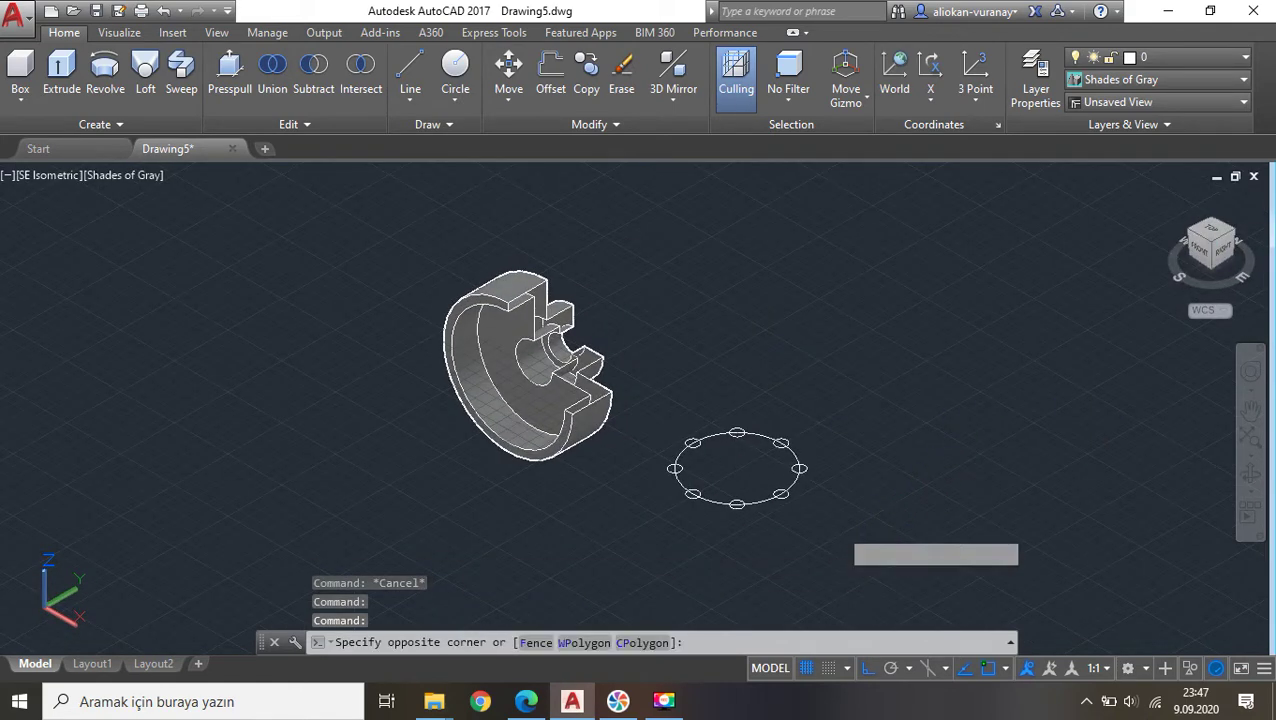
{"action": "left_click", "coordinate": [726, 423]}
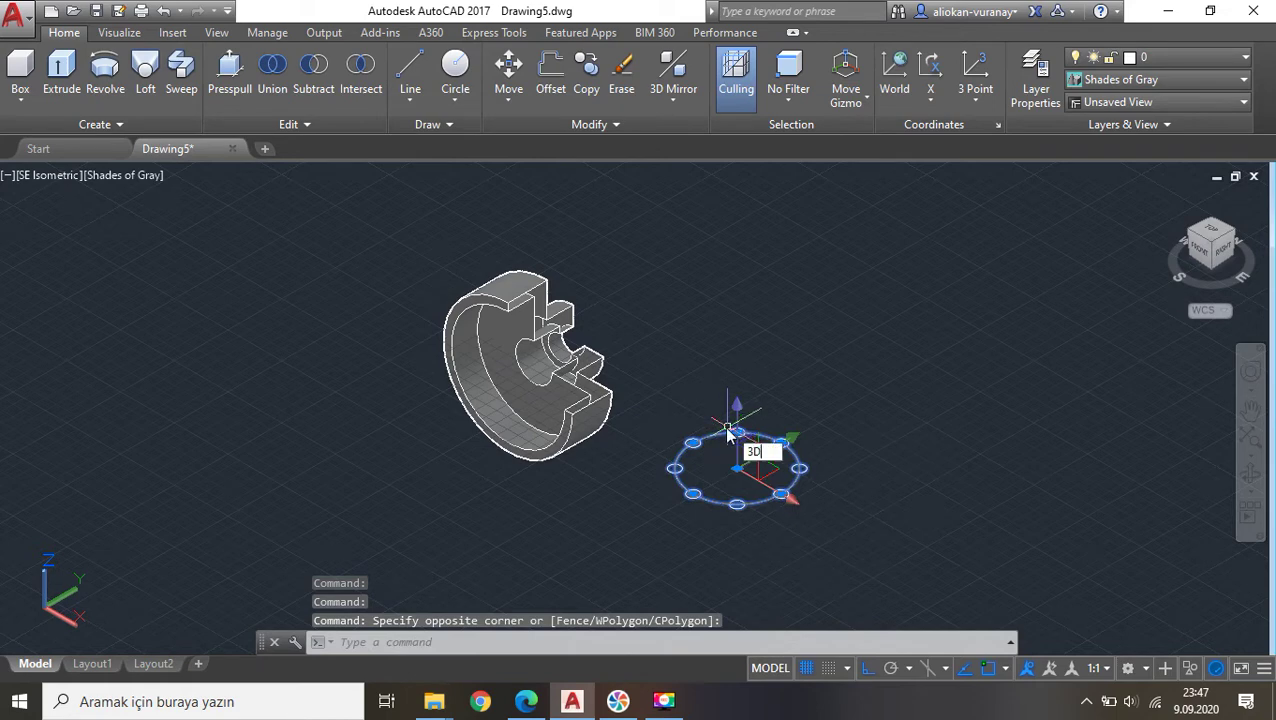
{"action": "left_click", "coordinate": [790, 476]}
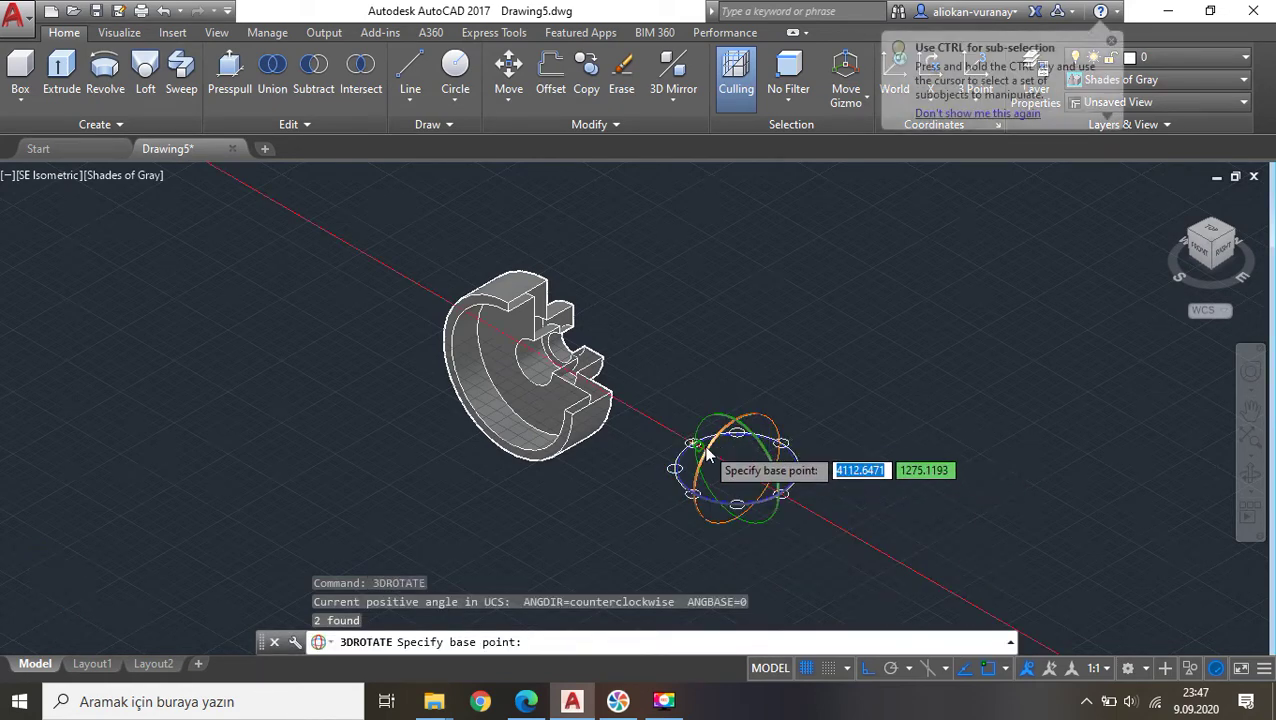
{"action": "left_click", "coordinate": [737, 467]}
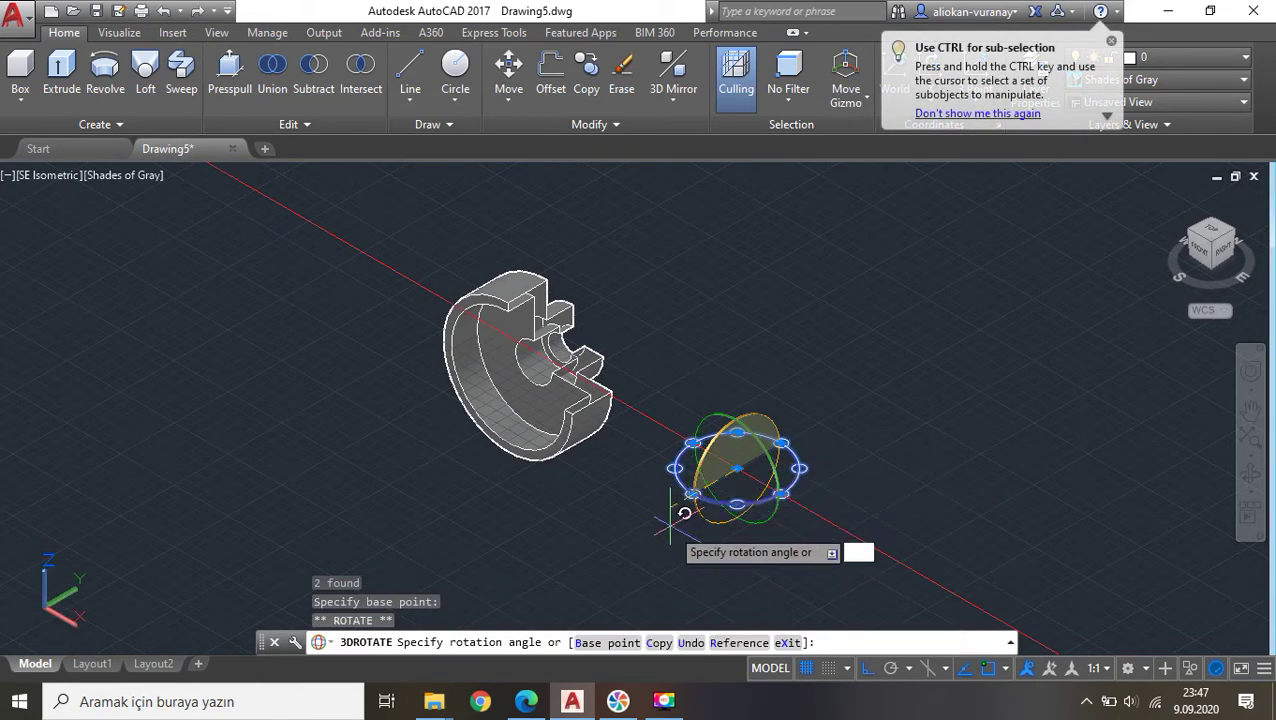
{"action": "key", "text": "Escape"}
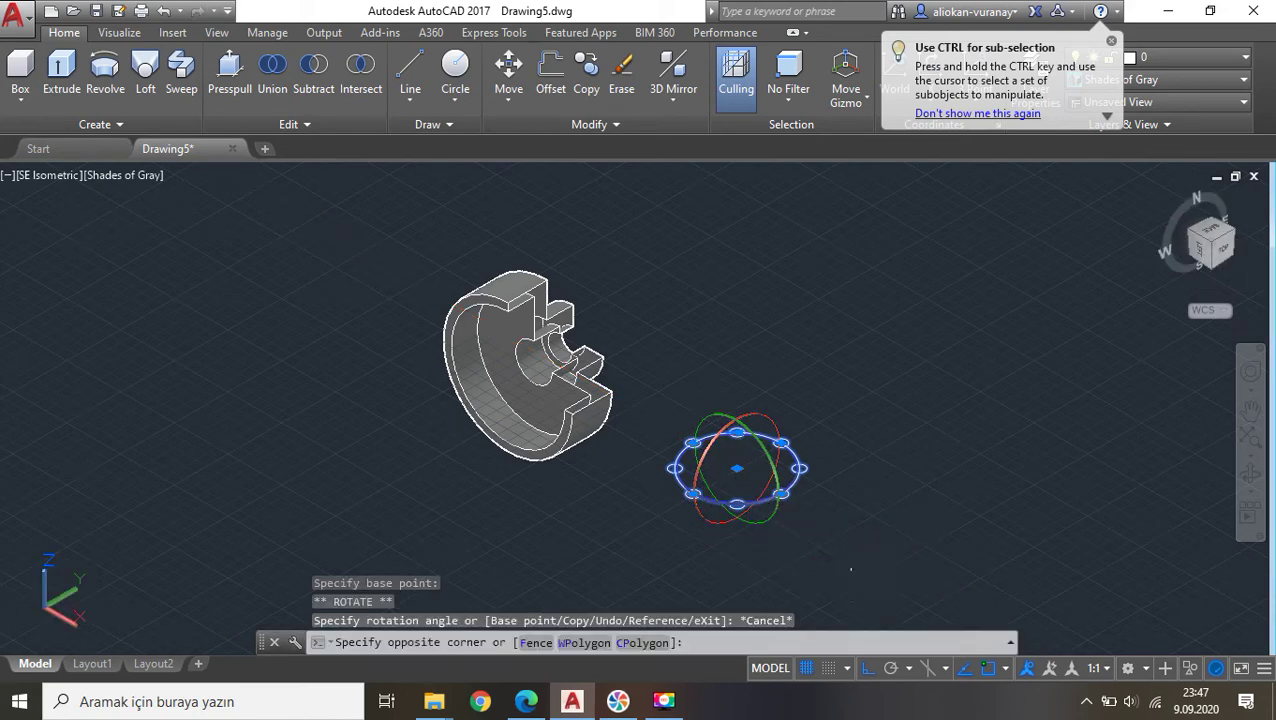
{"action": "left_click", "coordinate": [642, 346]}
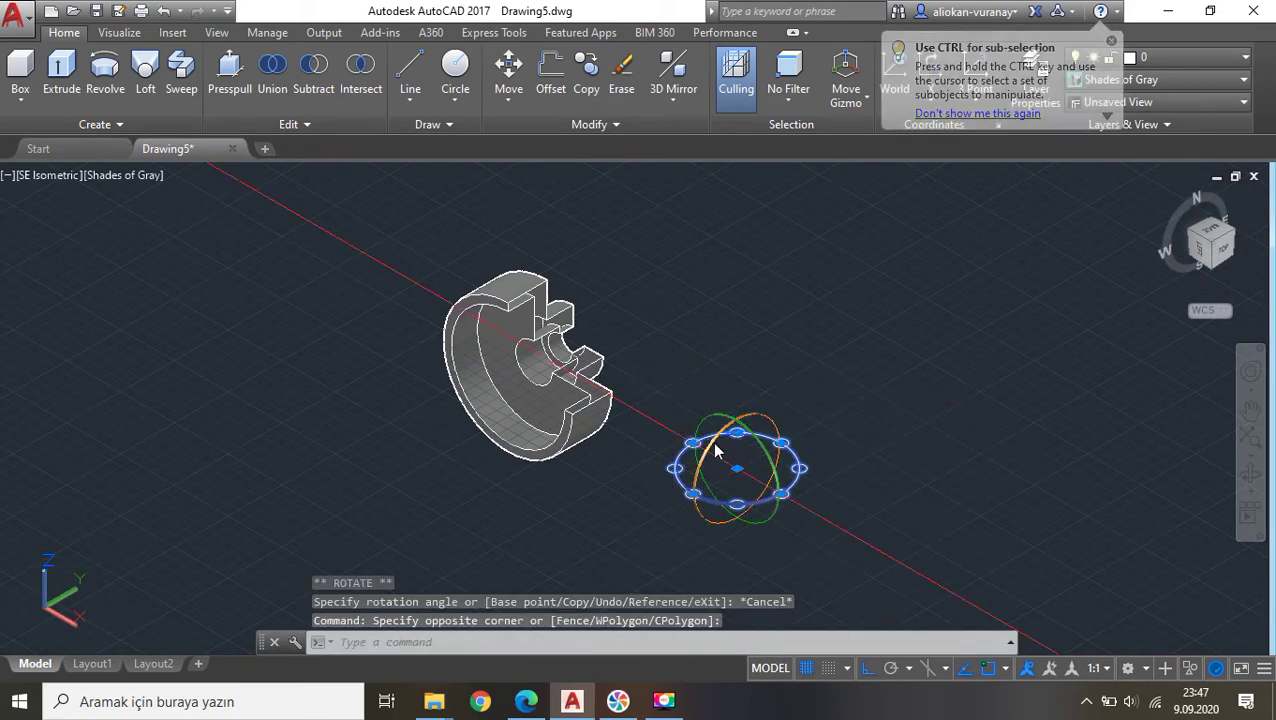
{"action": "left_click", "coordinate": [690, 480]}
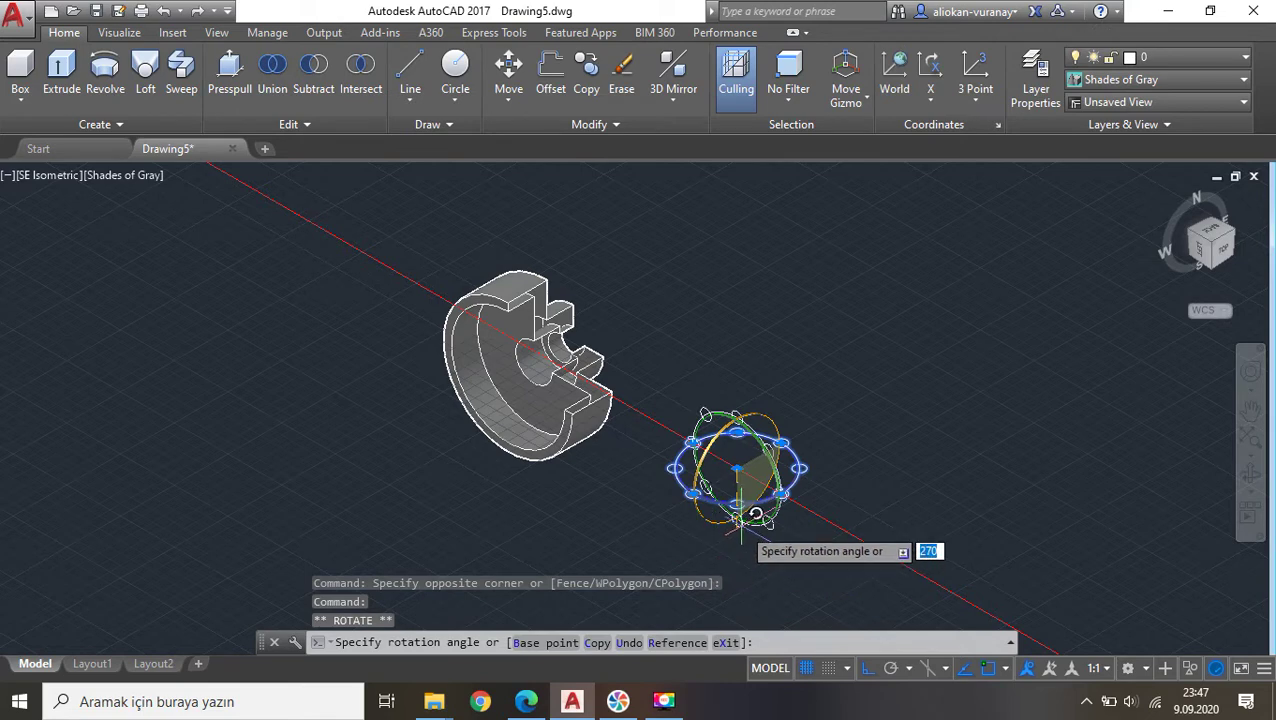
{"action": "key", "text": "Escape"}
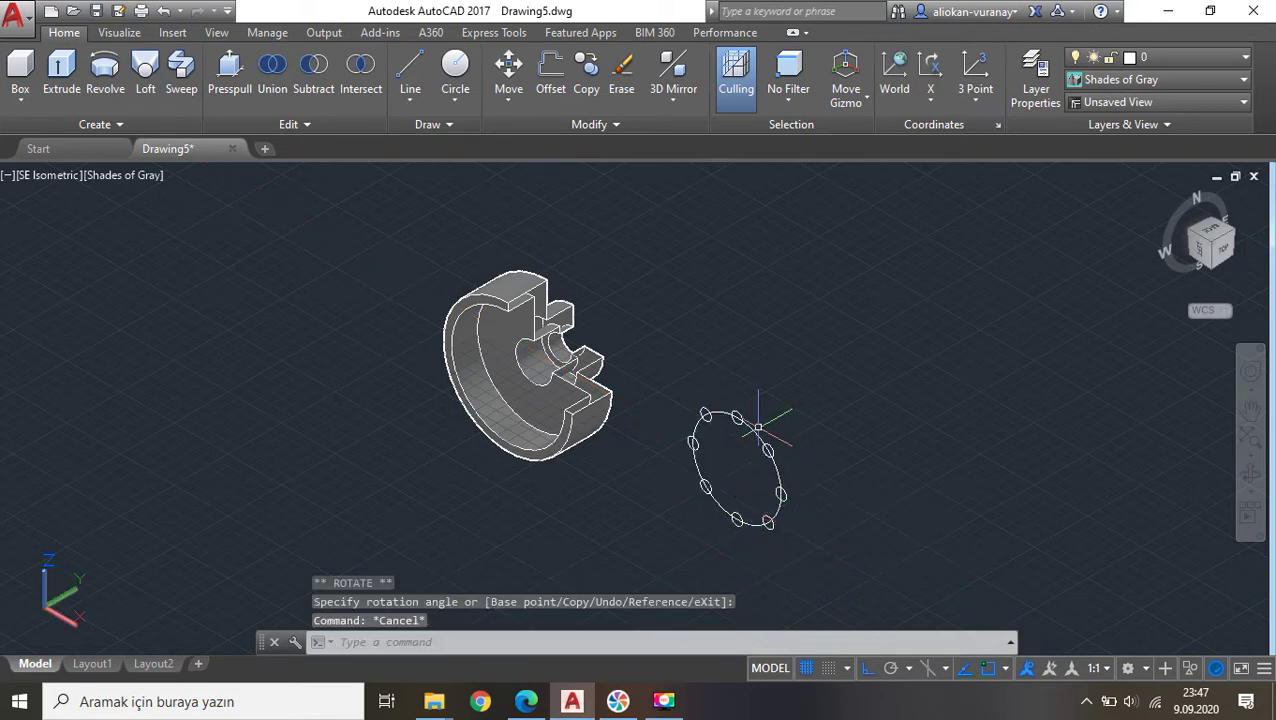
{"action": "left_click", "coordinate": [824, 508]}
{"action": "key", "text": "Escape"}
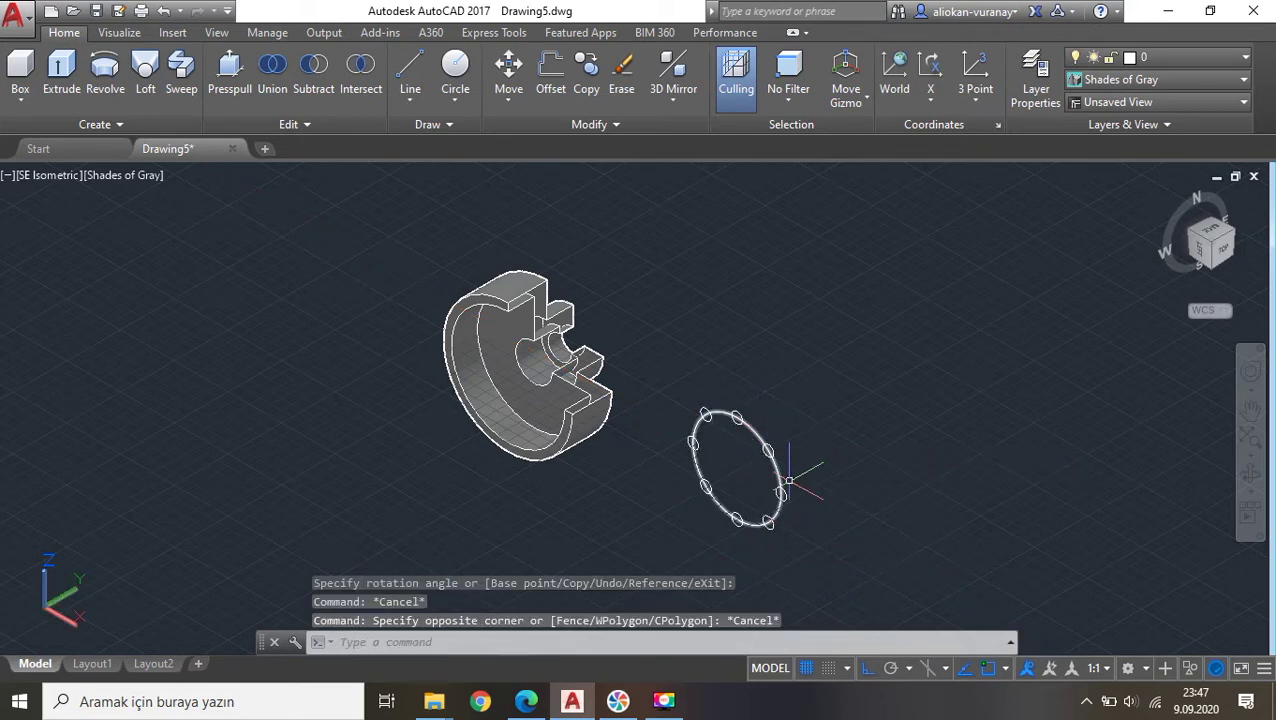
{"action": "left_click", "coordinate": [789, 481]}
{"action": "left_click", "coordinate": [705, 410]}
{"action": "key", "text": "Escape"}
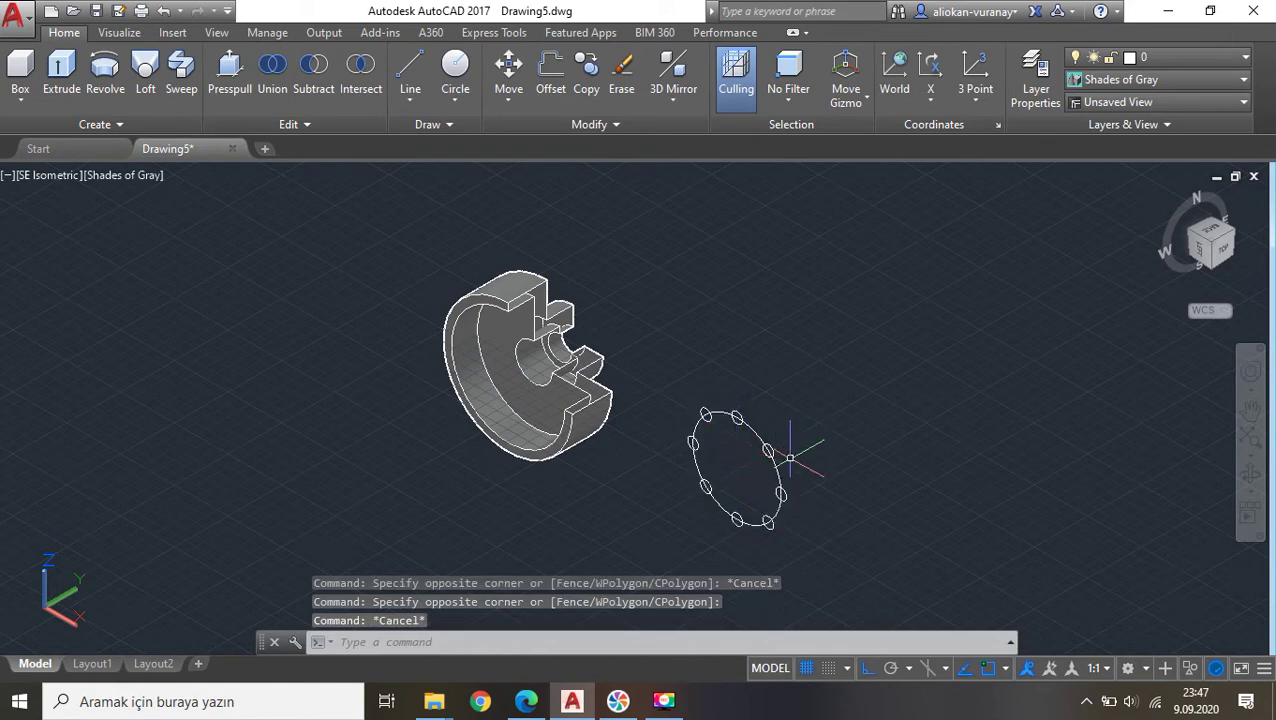
{"action": "scroll", "coordinate": [775, 490], "scroll_direction": "up", "scroll_amount": 4}
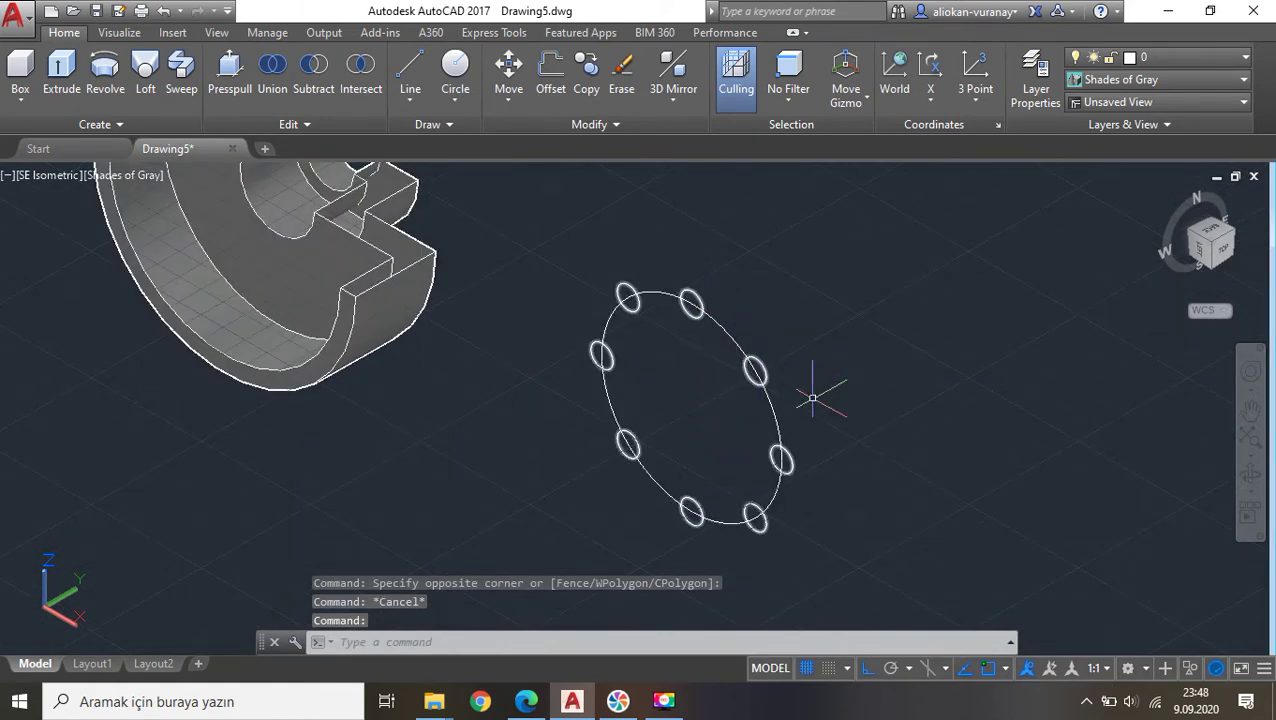
Cancel a trial move of the bolt-hole ring and show the visual styles list.
{"action": "left_click", "coordinate": [849, 441]}
{"action": "left_click", "coordinate": [703, 329]}
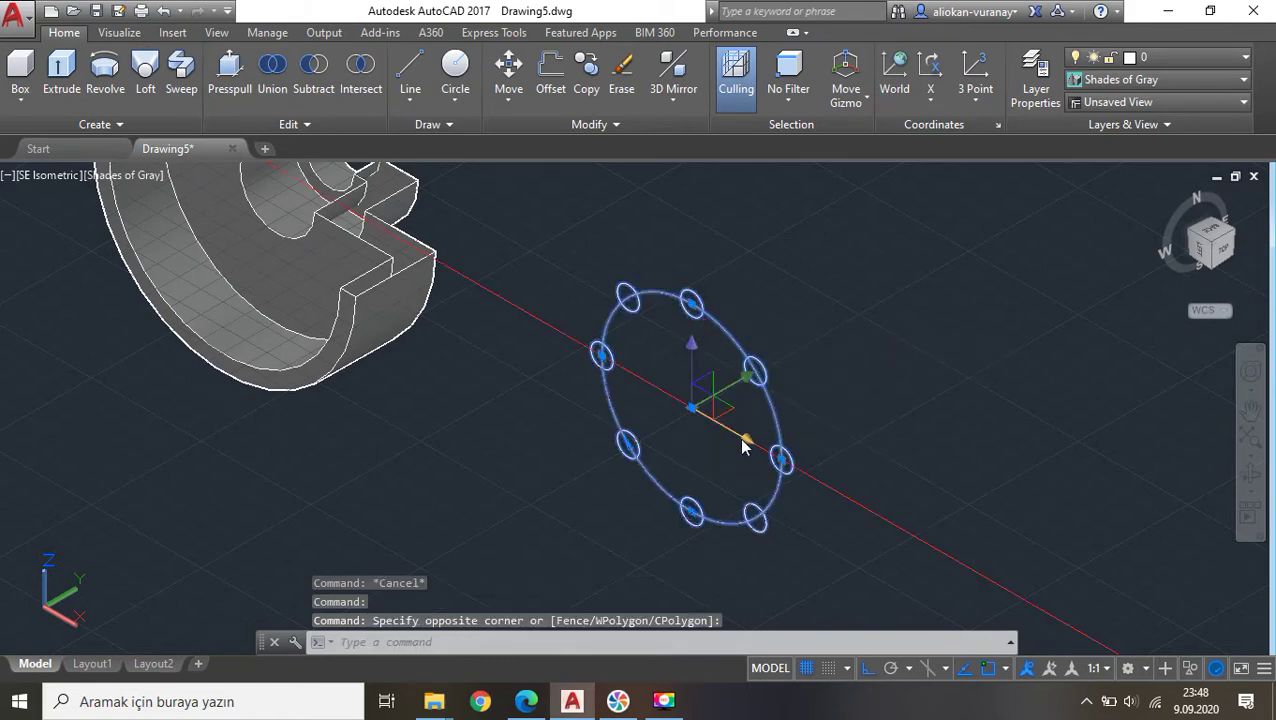
{"action": "left_click", "coordinate": [692, 408]}
{"action": "middle_click_drag", "start_coordinate": [342, 276], "coordinate": [482, 427]}
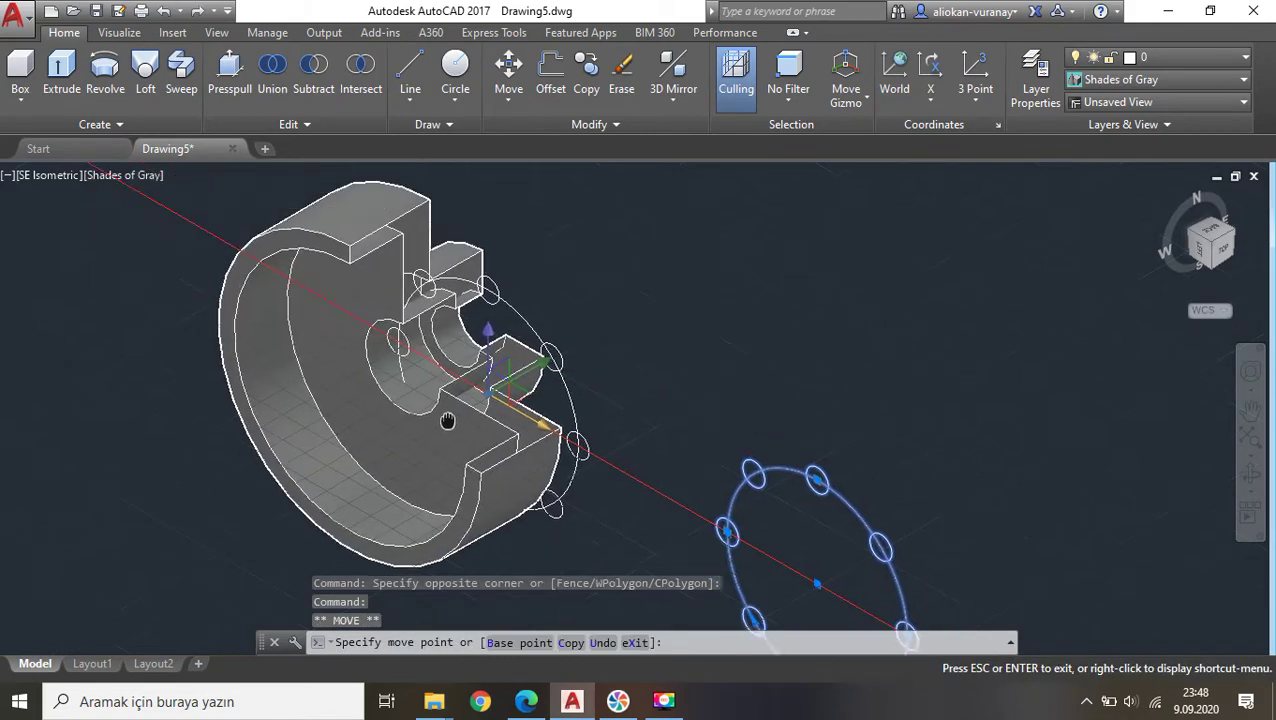
{"action": "scroll", "coordinate": [450, 400], "scroll_direction": "up", "scroll_amount": 1}
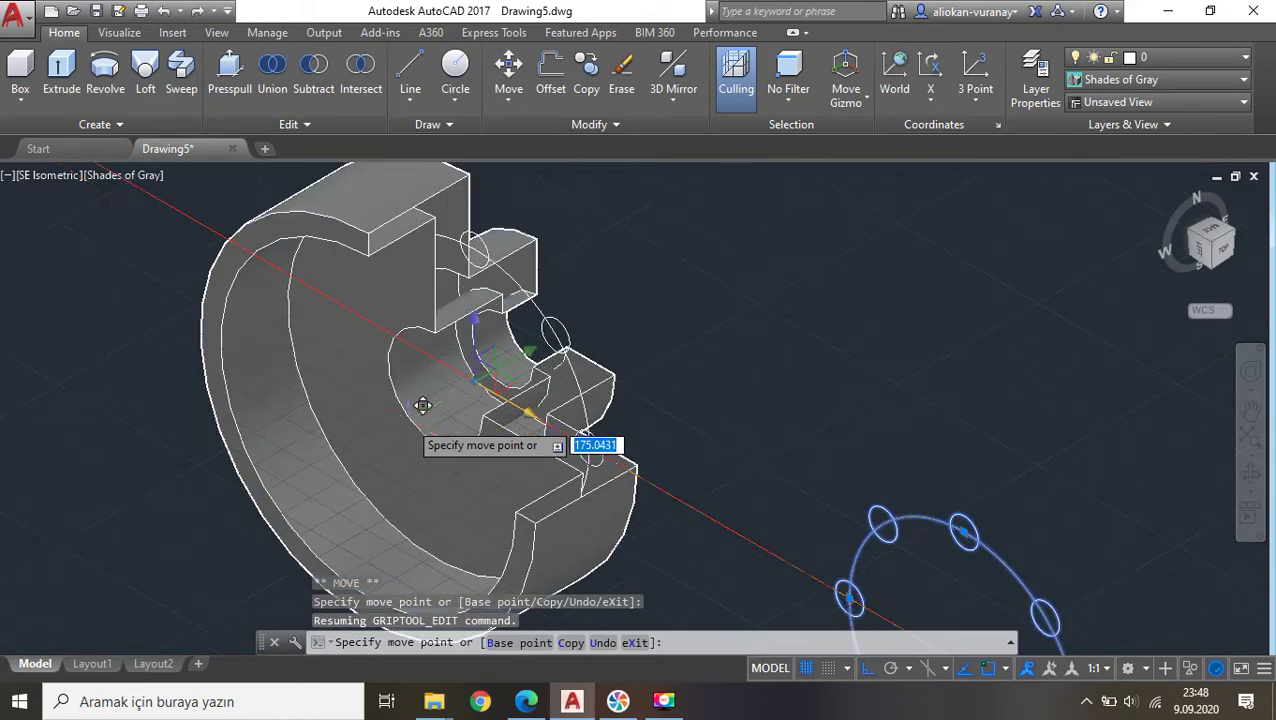
{"action": "scroll", "coordinate": [460, 365], "scroll_direction": "up", "scroll_amount": 2}
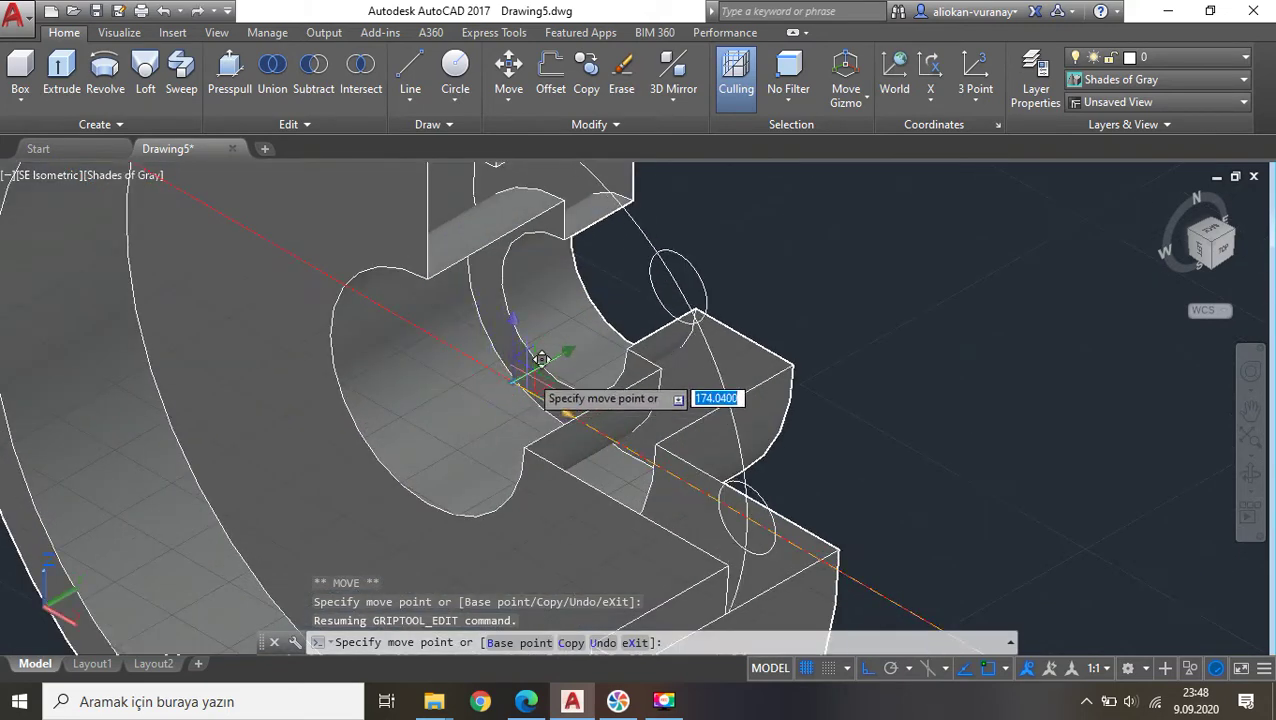
{"action": "scroll", "coordinate": [555, 350], "scroll_direction": "down", "scroll_amount": 3}
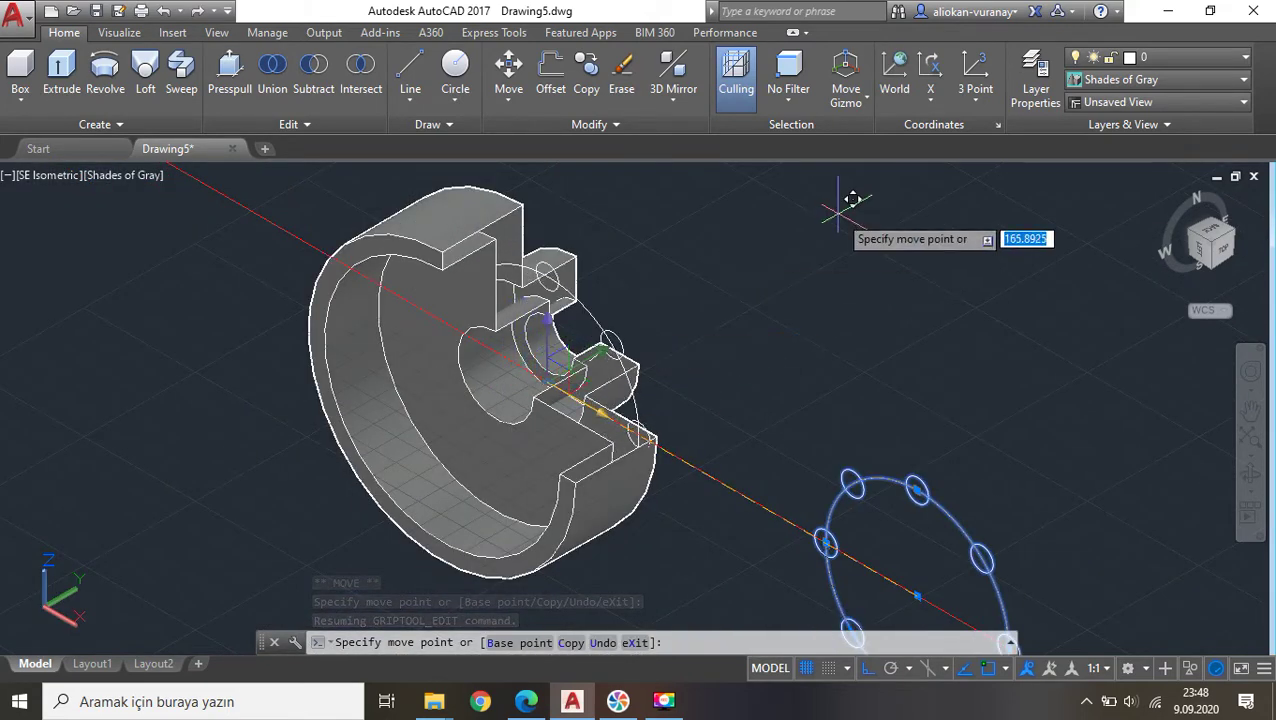
{"action": "key", "text": "Escape"}
{"action": "left_click", "coordinate": [1109, 80]}
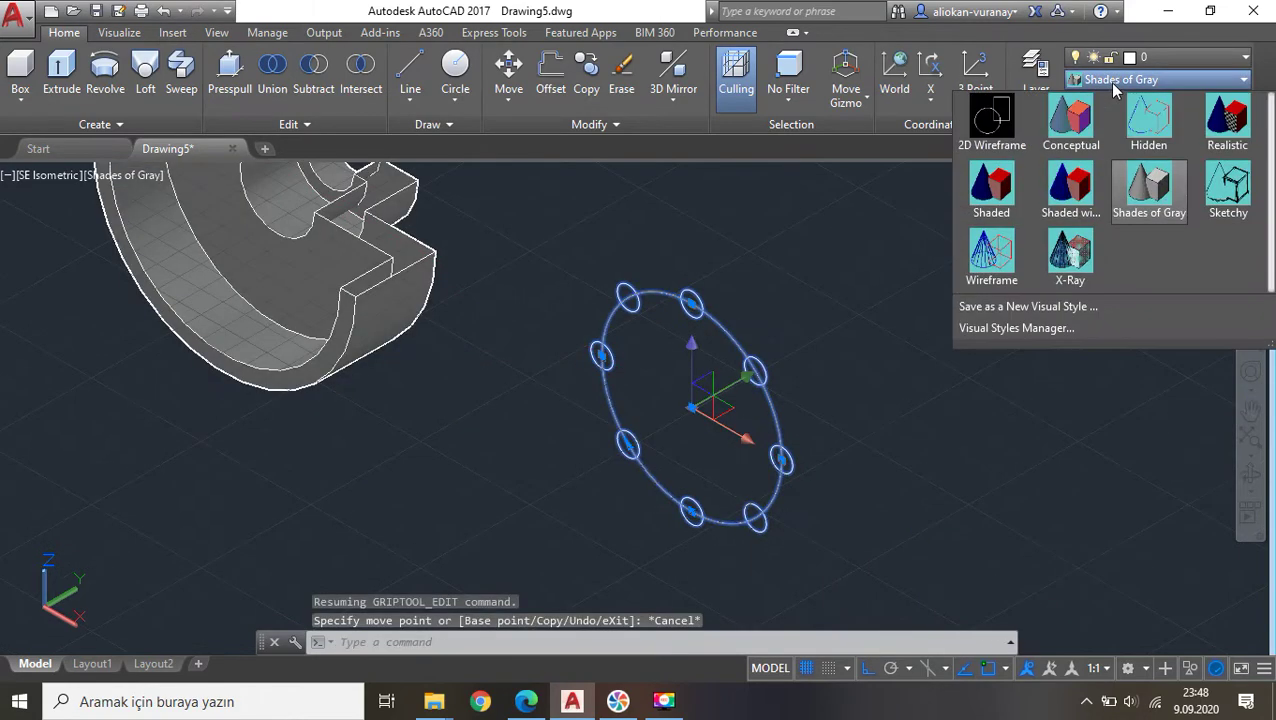
Try the Shaded with edges, Shaded and Realistic visual styles, then settle on Hidden.
{"action": "left_click", "coordinate": [1070, 185]}
{"action": "middle_click_drag", "start_coordinate": [672, 242], "coordinate": [788, 349]}
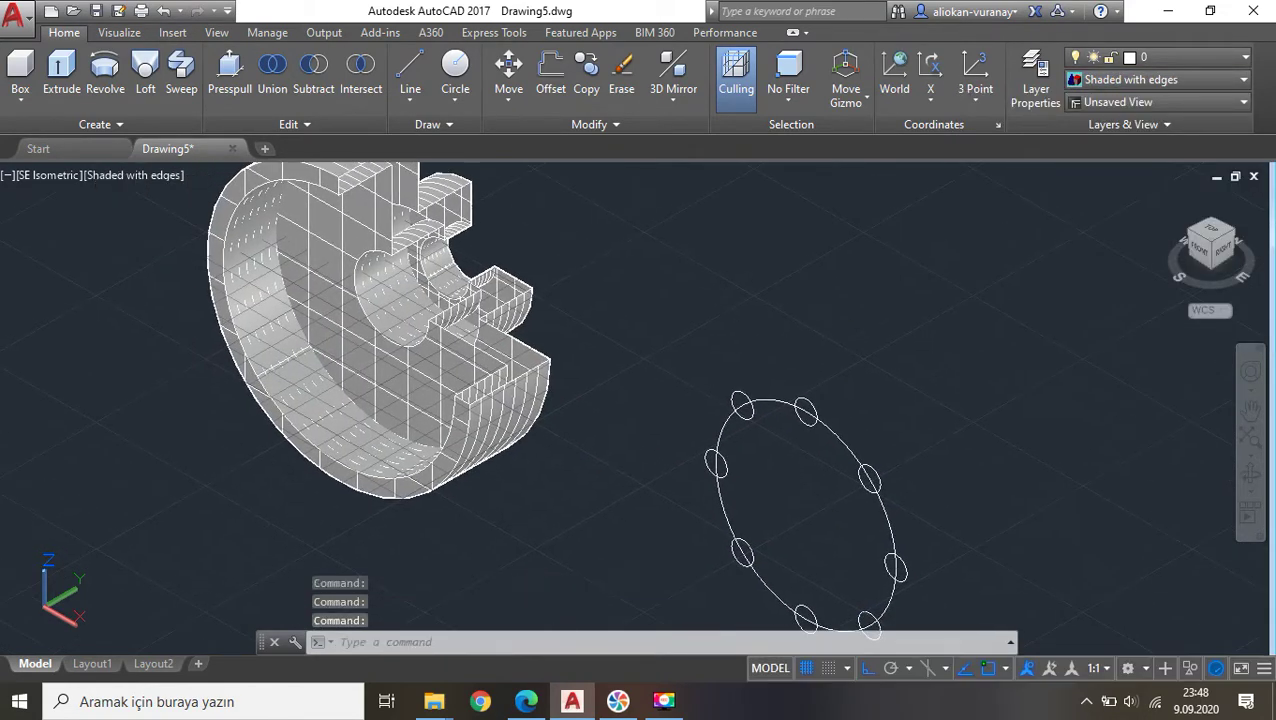
{"action": "left_click", "coordinate": [1113, 84]}
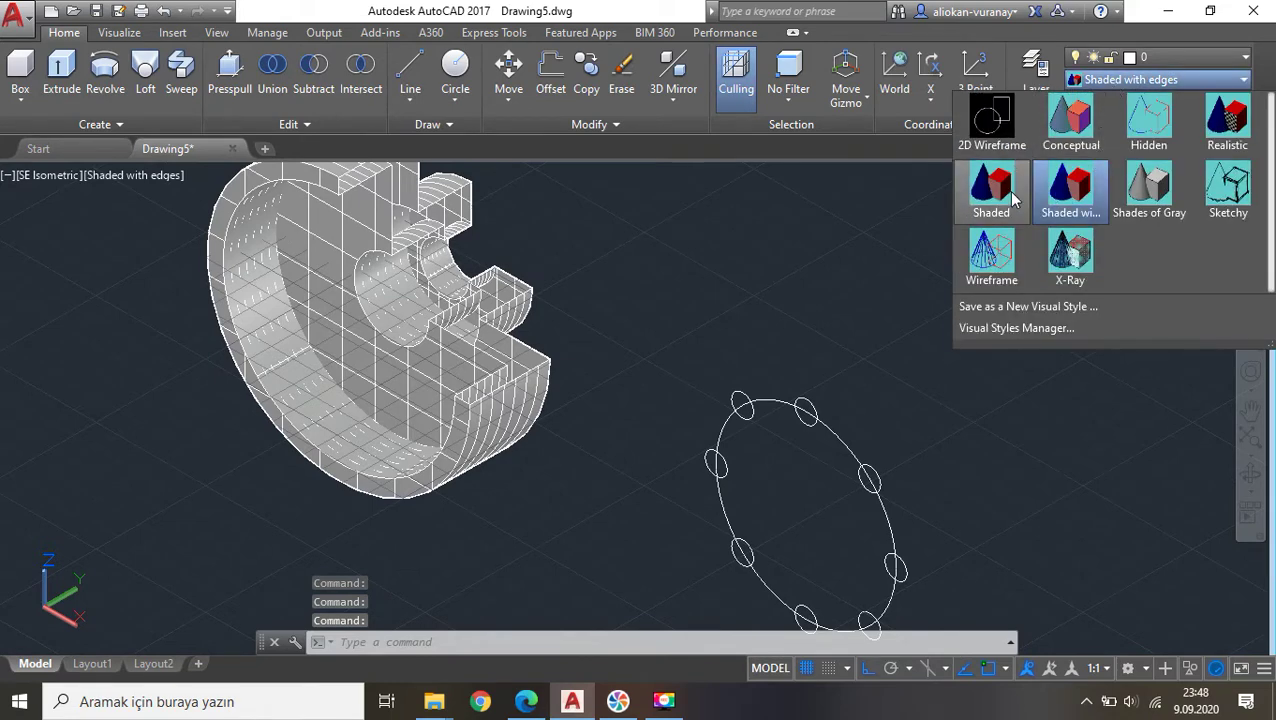
{"action": "left_click", "coordinate": [1012, 198]}
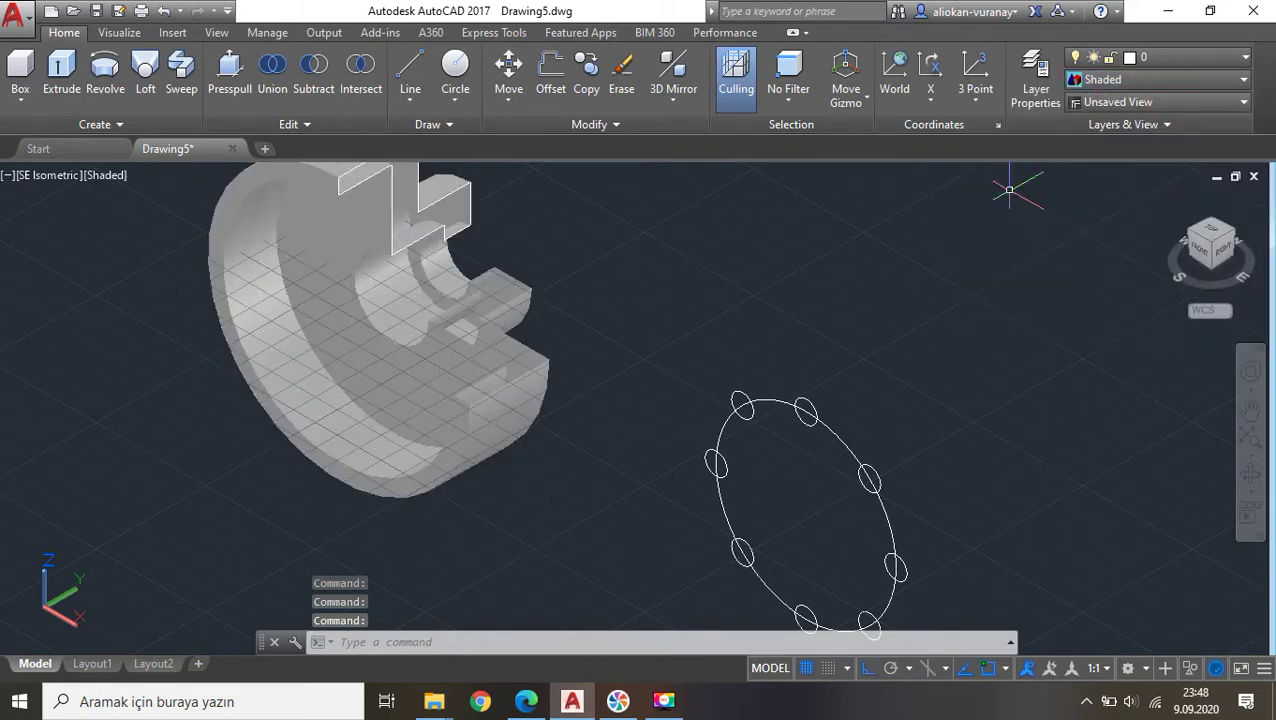
{"action": "left_click", "coordinate": [1110, 80]}
{"action": "left_click", "coordinate": [1201, 142]}
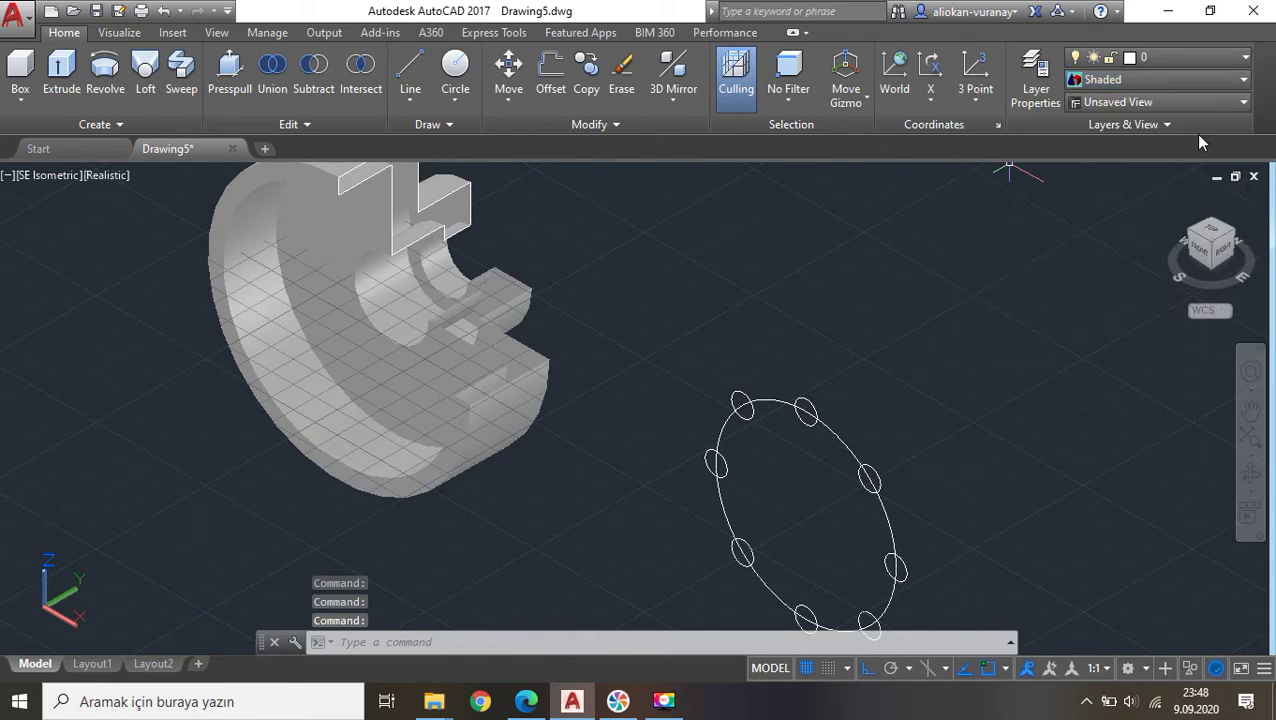
{"action": "left_click", "coordinate": [1187, 82]}
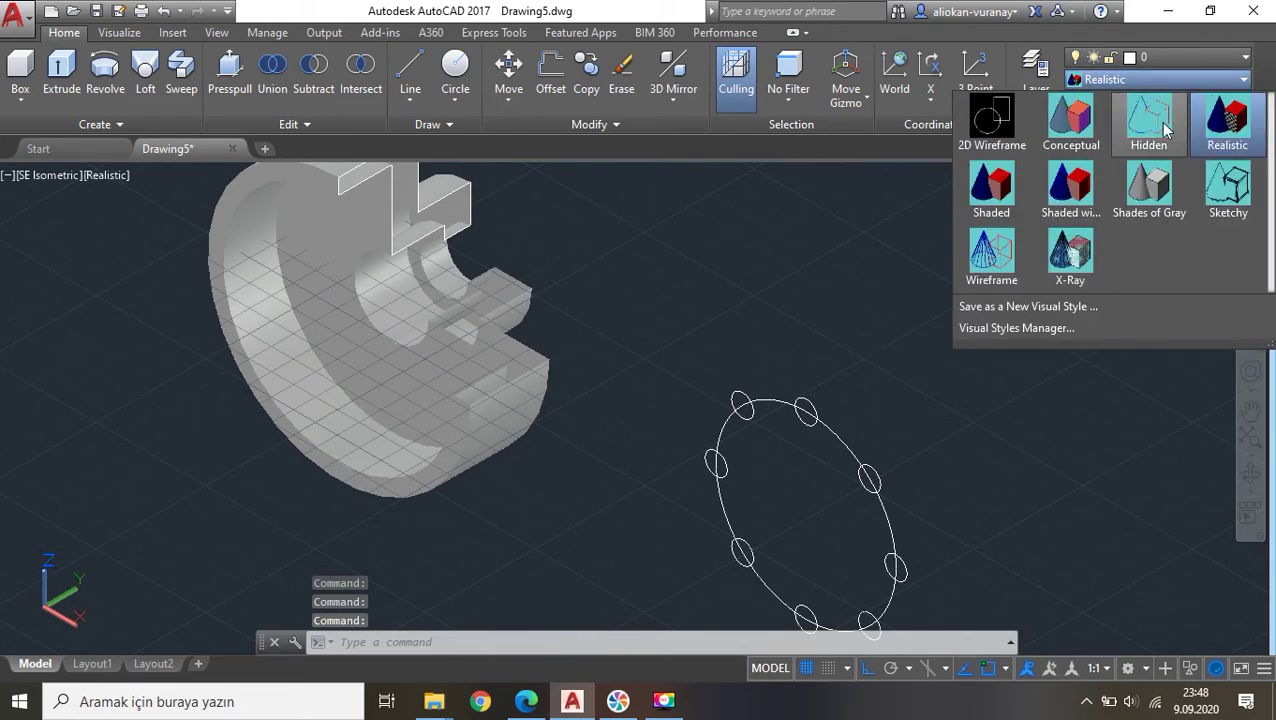
{"action": "left_click", "coordinate": [1163, 128]}
Window-select the ring of bolt-hole circles.
{"action": "middle_click_drag", "start_coordinate": [935, 541], "coordinate": [931, 521]}
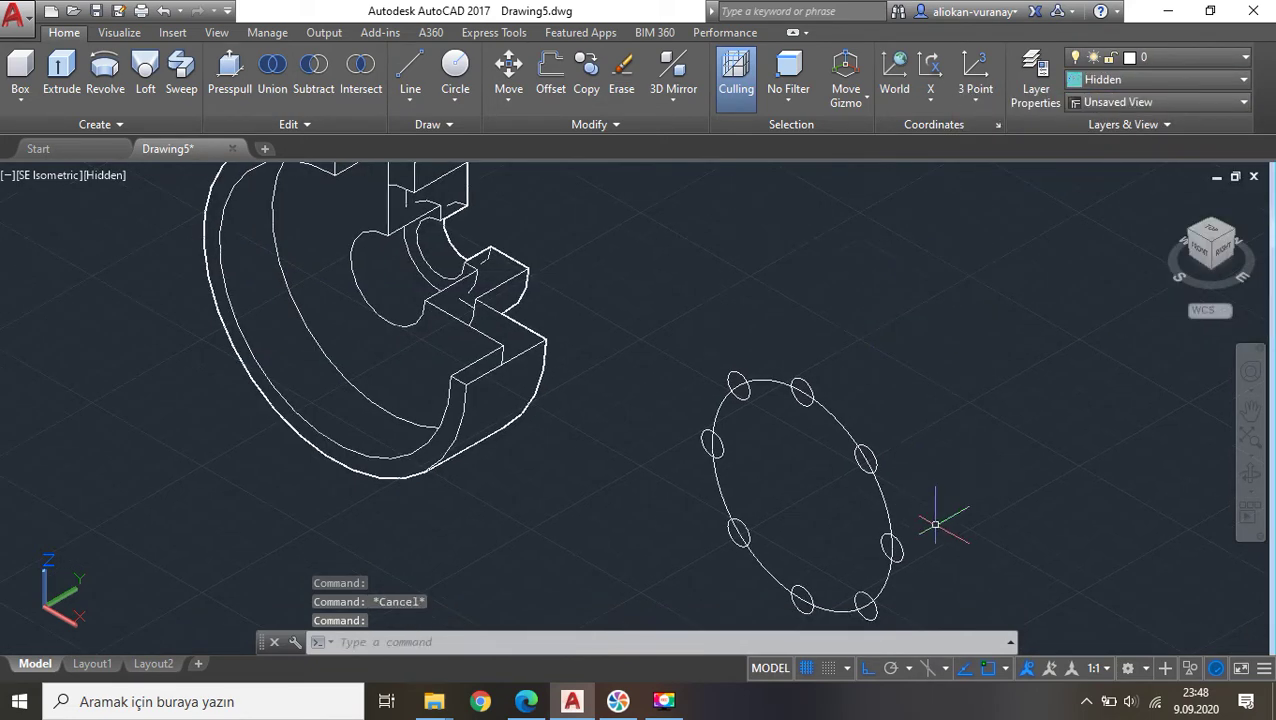
{"action": "left_click", "coordinate": [940, 521]}
{"action": "left_click", "coordinate": [815, 380]}
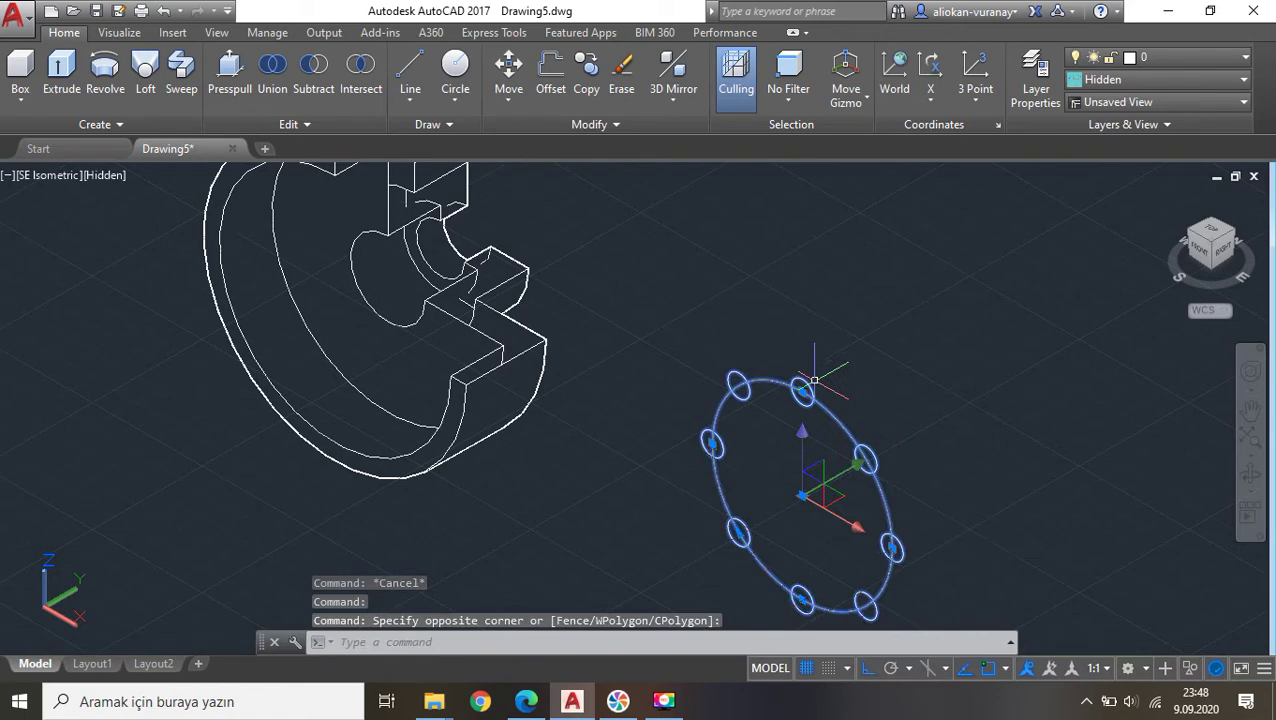
Move the bolt-hole ring along the gizmo X axis into the flange, then view from FRONT.
{"action": "left_click", "coordinate": [847, 530]}
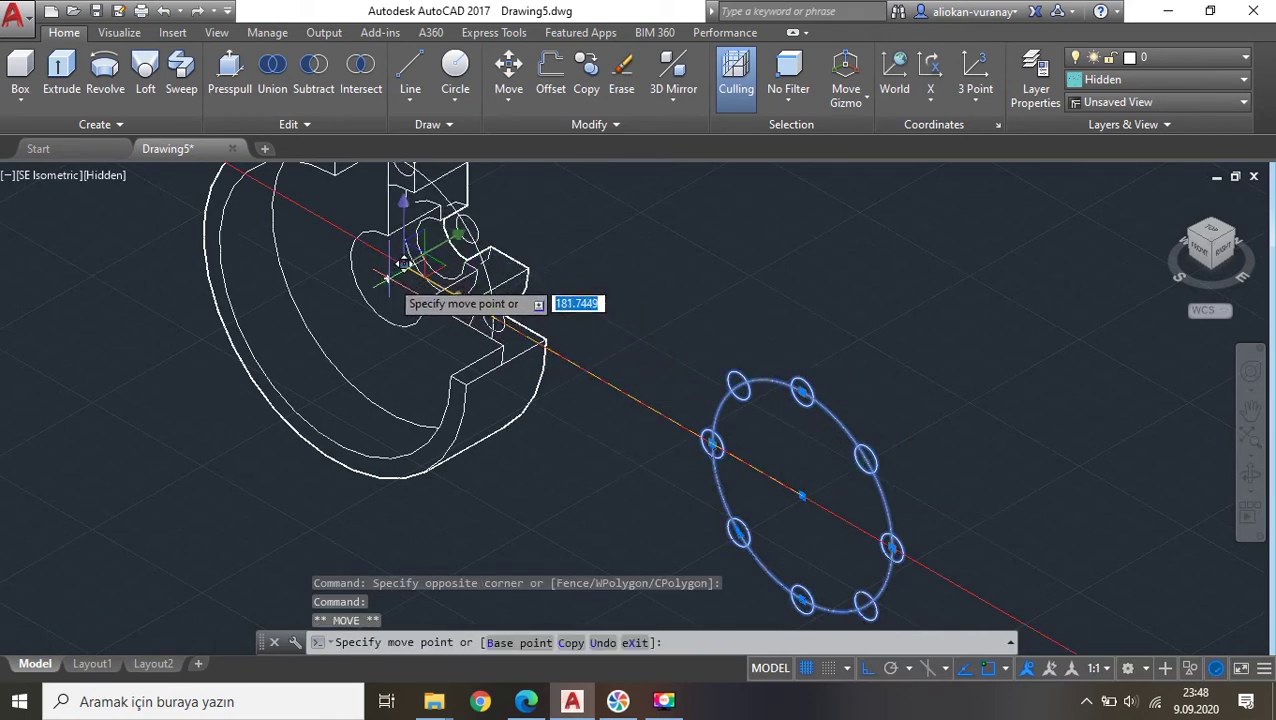
{"action": "left_click", "coordinate": [427, 279]}
{"action": "key", "text": "Escape"}
{"action": "scroll", "coordinate": [450, 258], "scroll_direction": "up", "scroll_amount": 2}
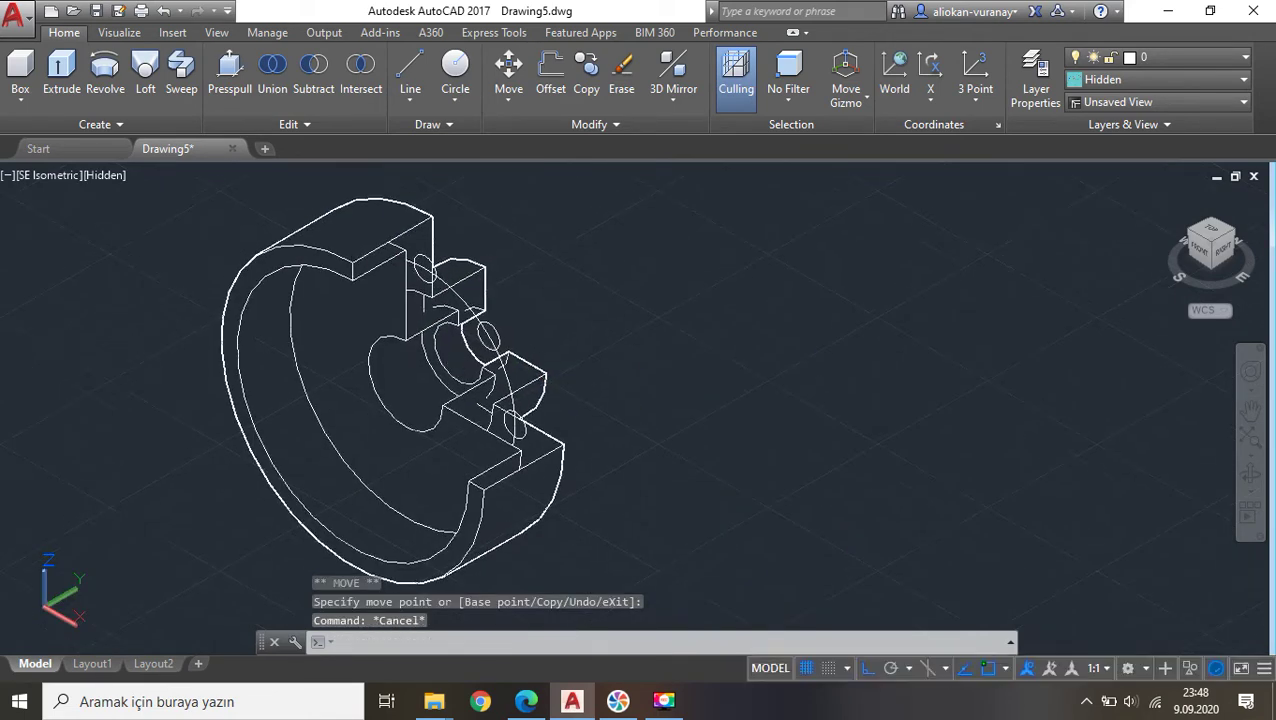
{"action": "scroll", "coordinate": [450, 260], "scroll_direction": "up", "scroll_amount": 2}
{"action": "scroll", "coordinate": [450, 262], "scroll_direction": "up", "scroll_amount": 2}
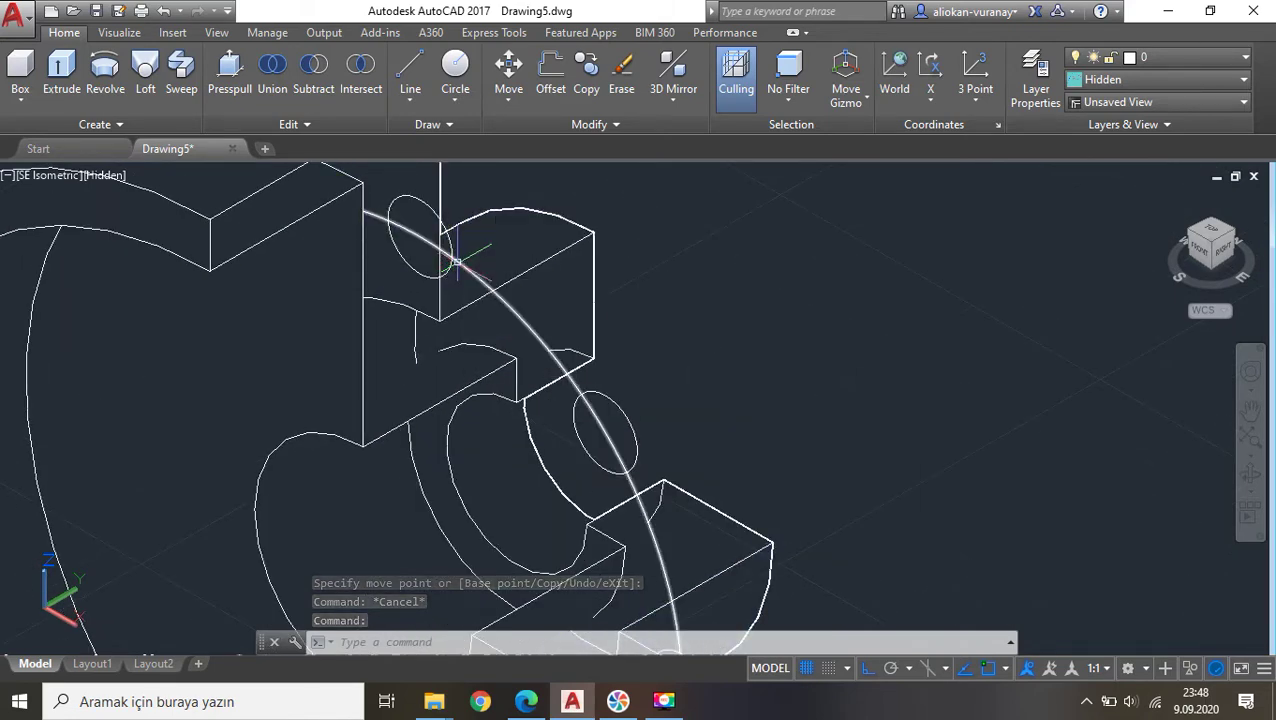
{"action": "left_click", "coordinate": [1197, 253]}
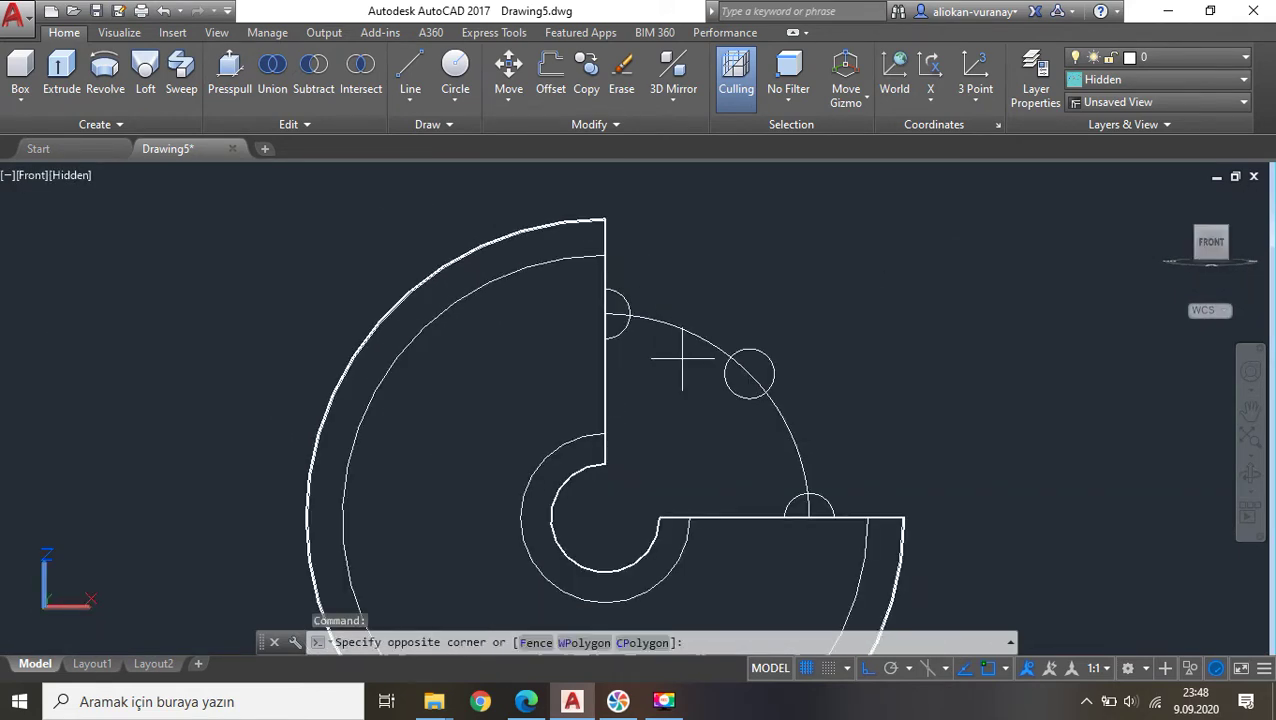
{"action": "left_click", "coordinate": [621, 291]}
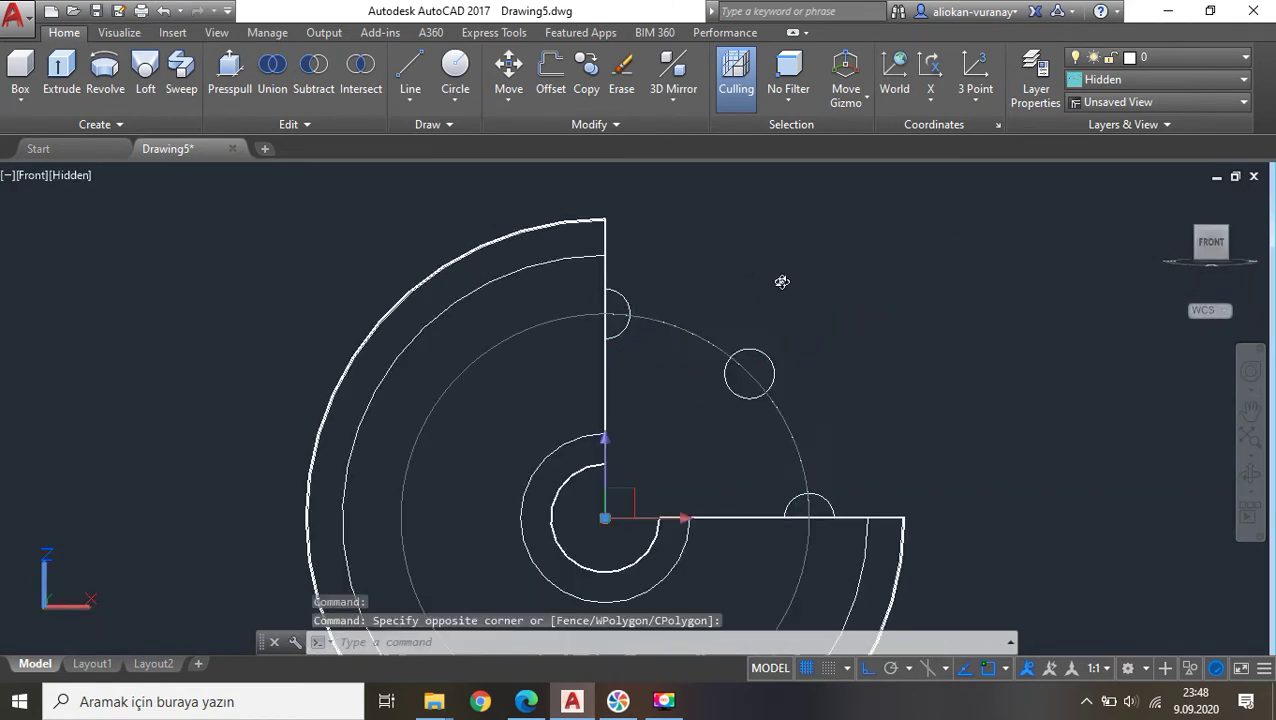
{"action": "middle_click_drag", "start_coordinate": [782, 282], "coordinate": [699, 300], "text": "shift"}
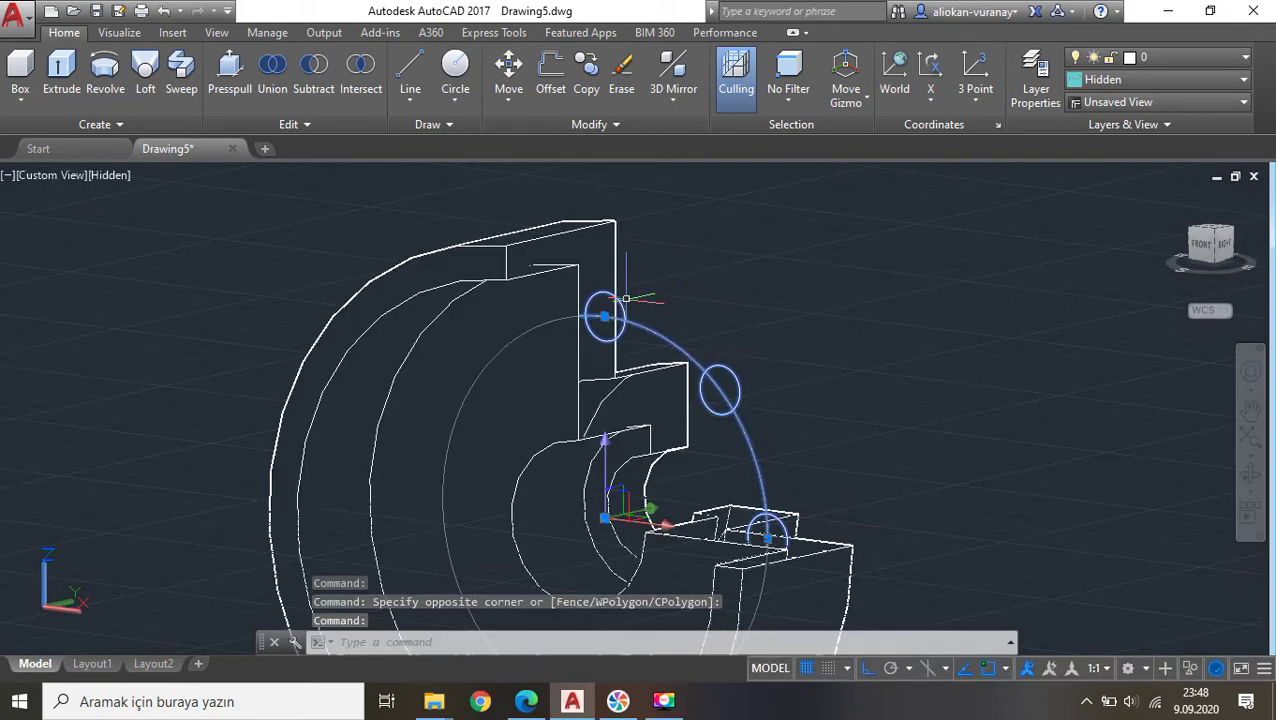
{"action": "scroll", "coordinate": [604, 318], "scroll_direction": "up", "scroll_amount": 2}
{"action": "left_click", "coordinate": [598, 323]}
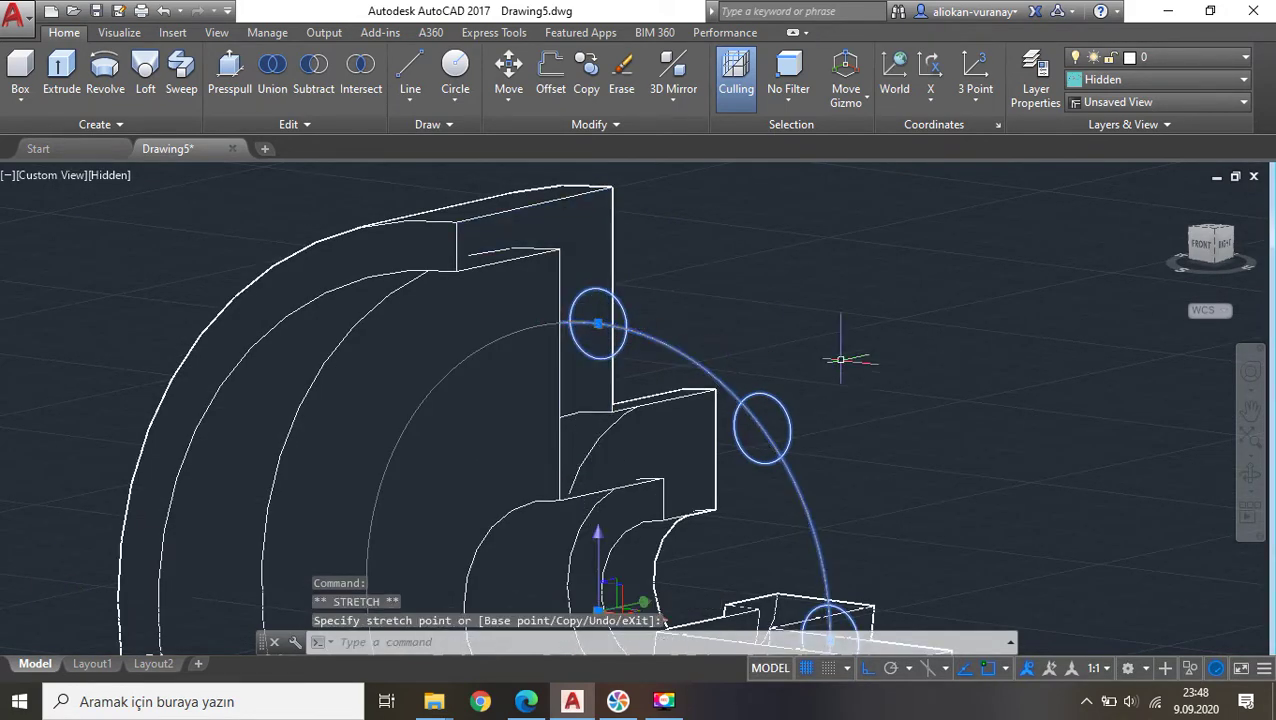
{"action": "middle_click_drag", "start_coordinate": [757, 476], "coordinate": [753, 412]}
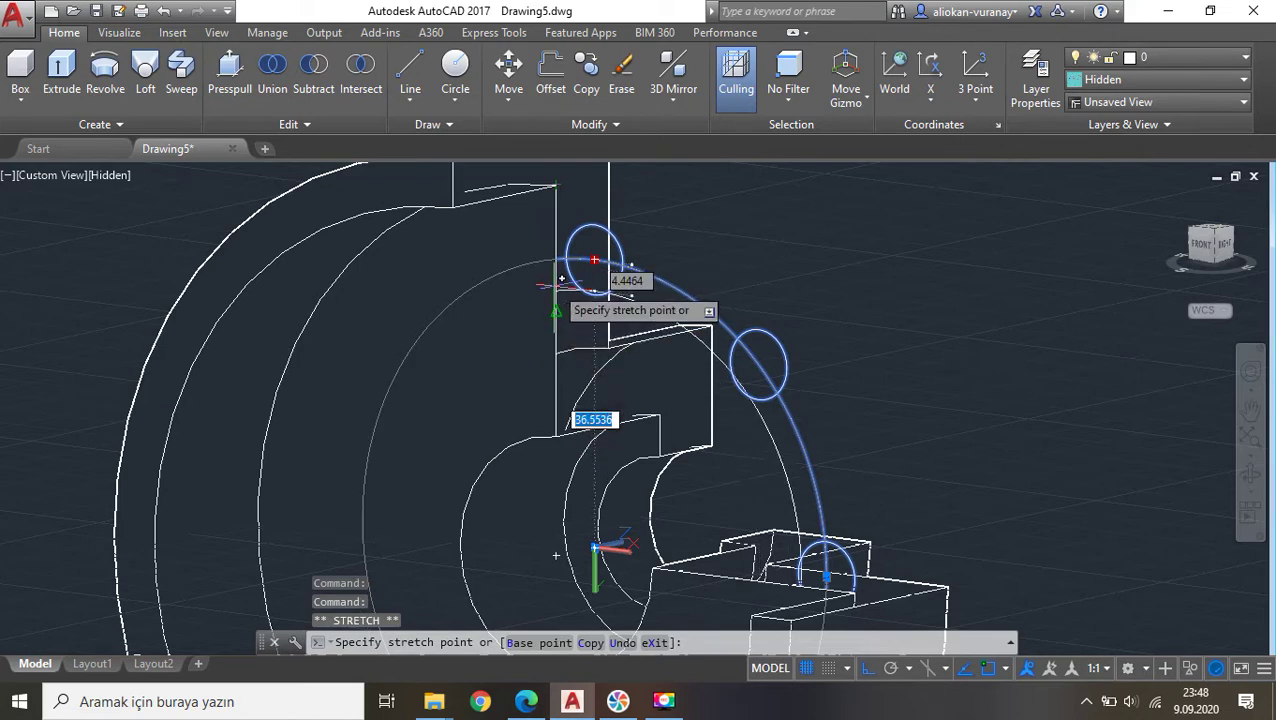
{"action": "left_click", "coordinate": [557, 259]}
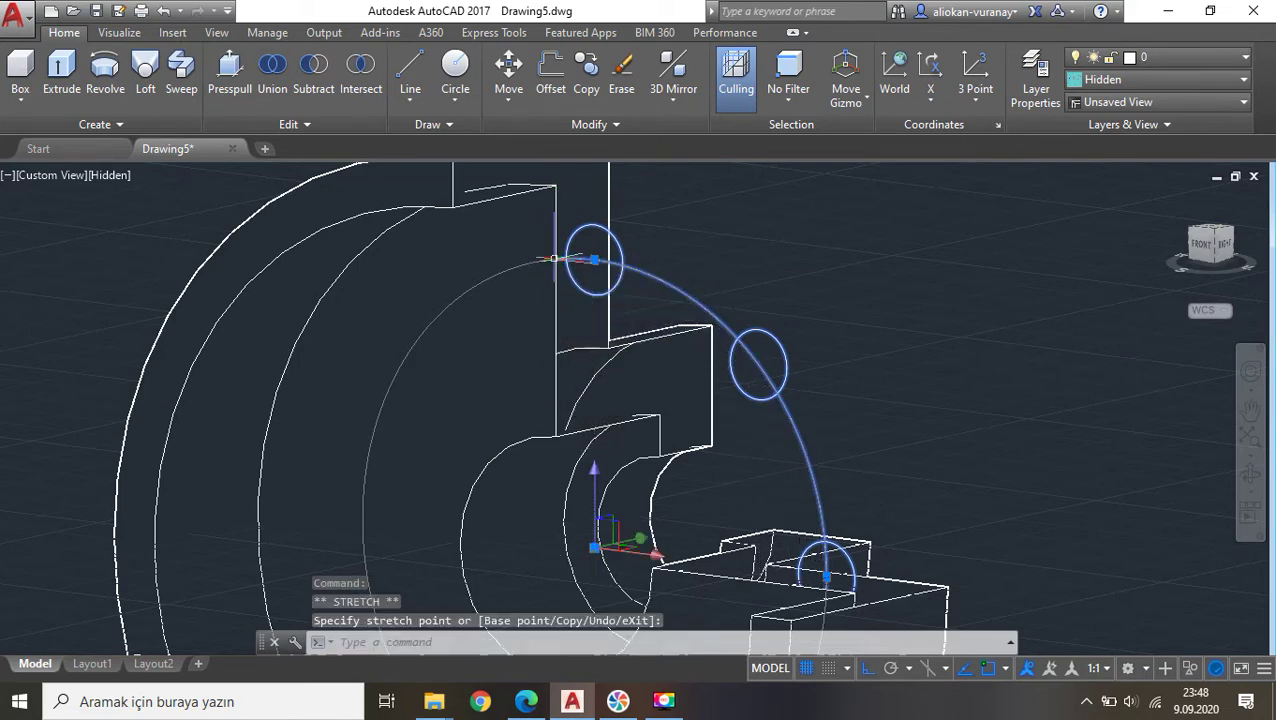
{"action": "key", "text": "Escape"}
{"action": "scroll", "coordinate": [640, 340], "scroll_direction": "down", "scroll_amount": 2}
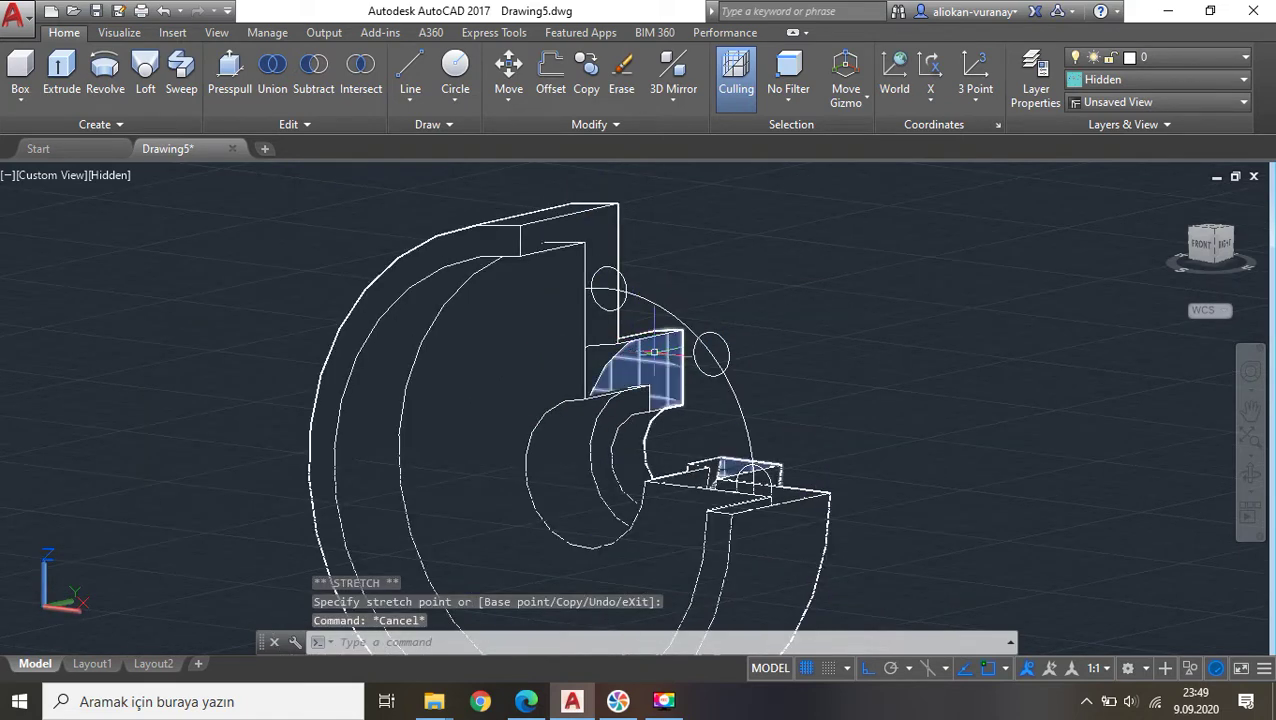
{"action": "left_click", "coordinate": [1201, 248]}
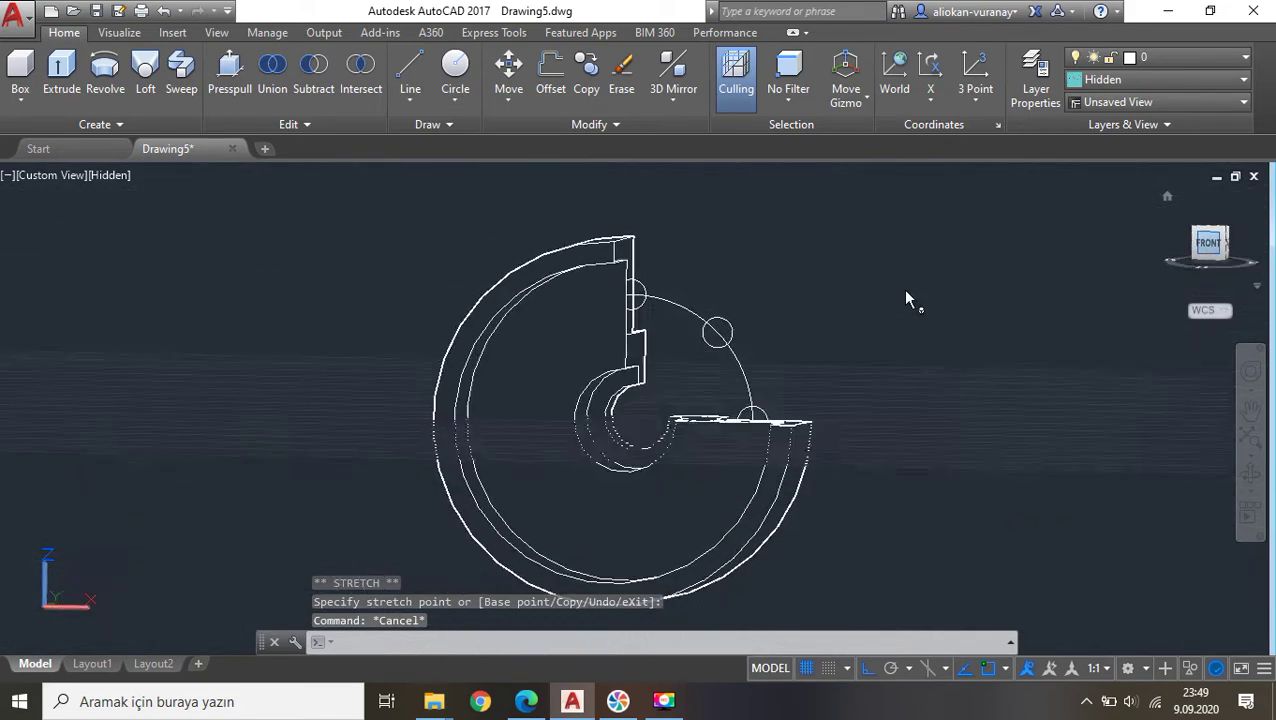
{"action": "scroll", "coordinate": [660, 290], "scroll_direction": "up", "scroll_amount": 3}
{"action": "left_click", "coordinate": [674, 296]}
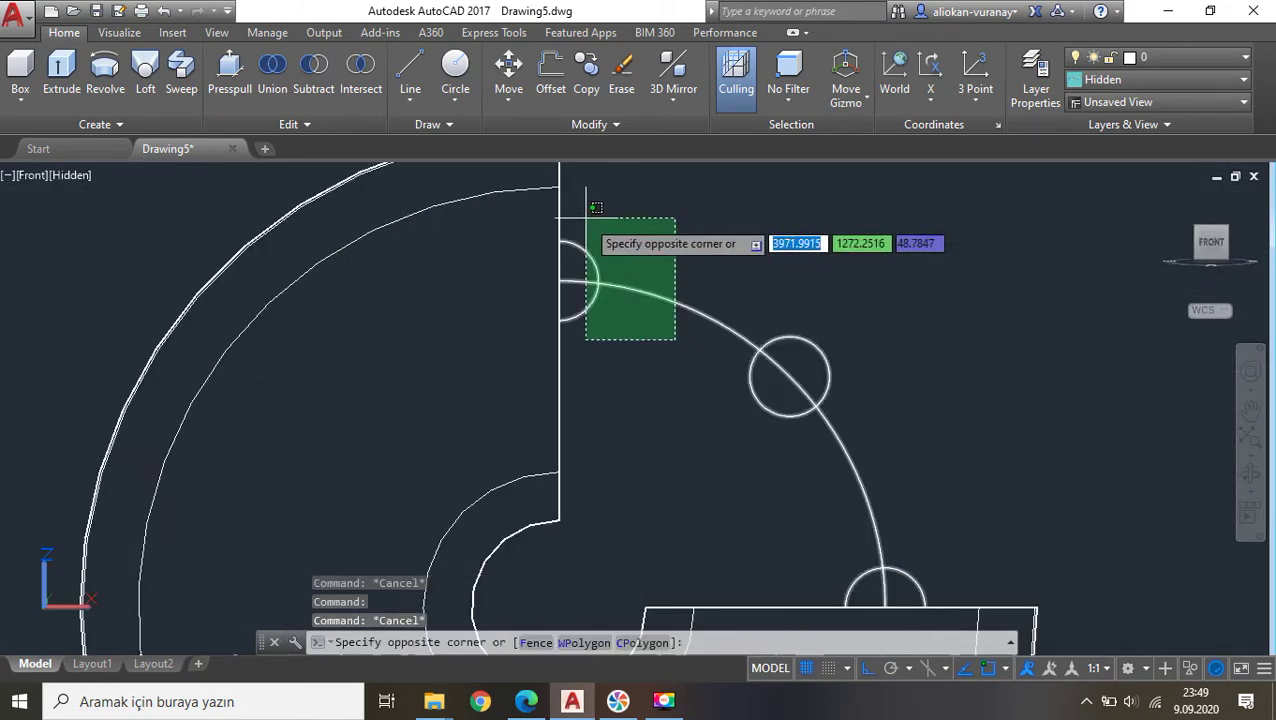
Select the arc and hole circles and start 3DMOVE from the hole-centre base point.
{"action": "left_click", "coordinate": [590, 206]}
{"action": "middle_click_drag", "start_coordinate": [767, 270], "coordinate": [648, 299], "text": "shift"}
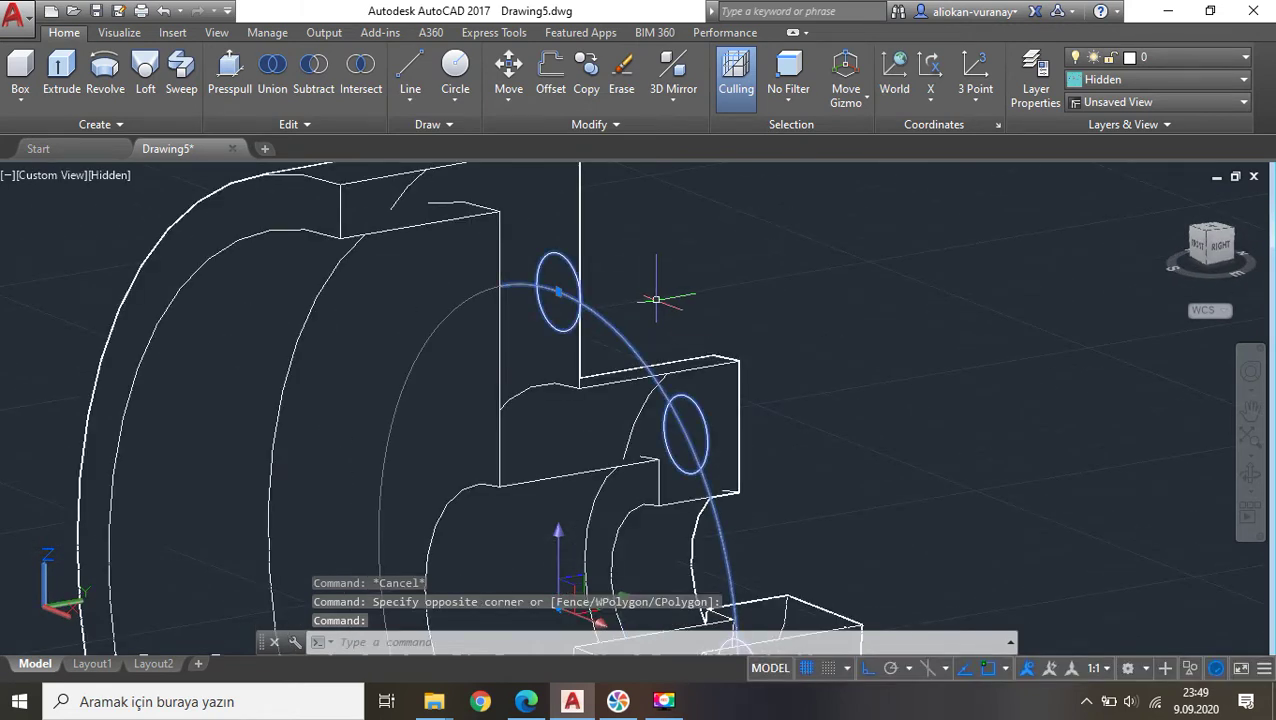
{"action": "type", "text": "3D"}
{"action": "key", "text": "Down"}
{"action": "key", "text": "Return"}
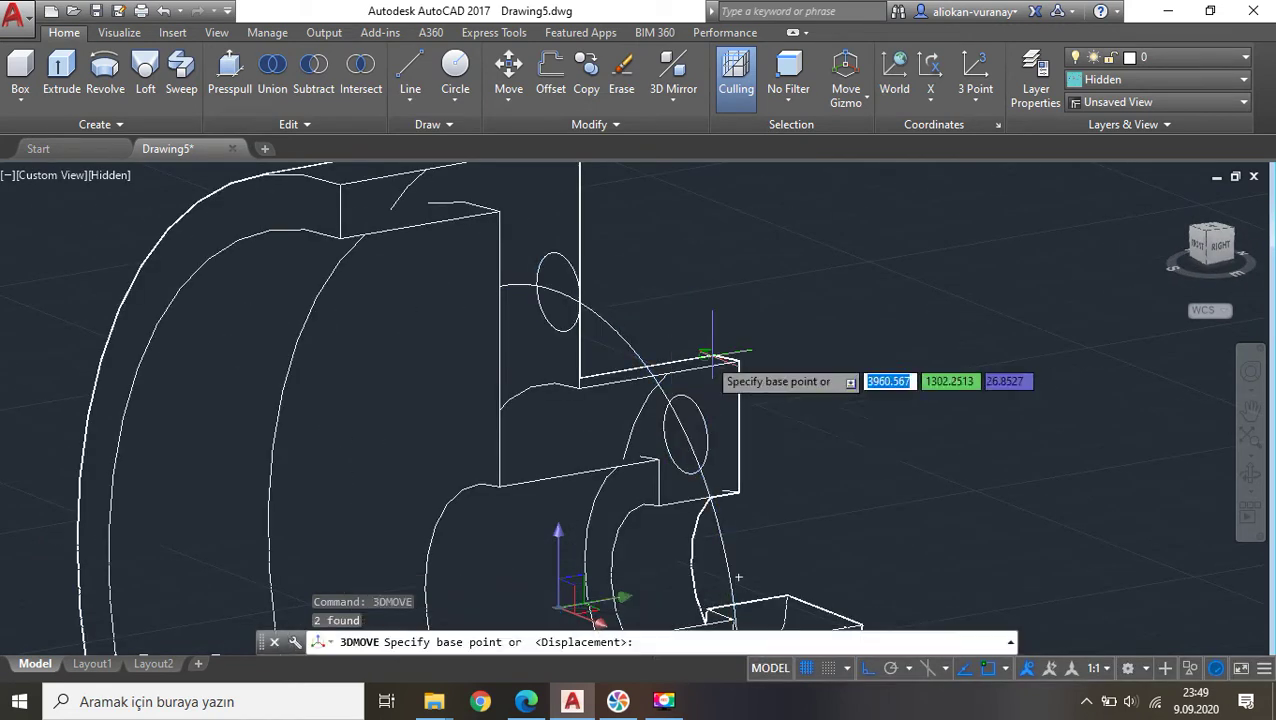
{"action": "left_click", "coordinate": [557, 291]}
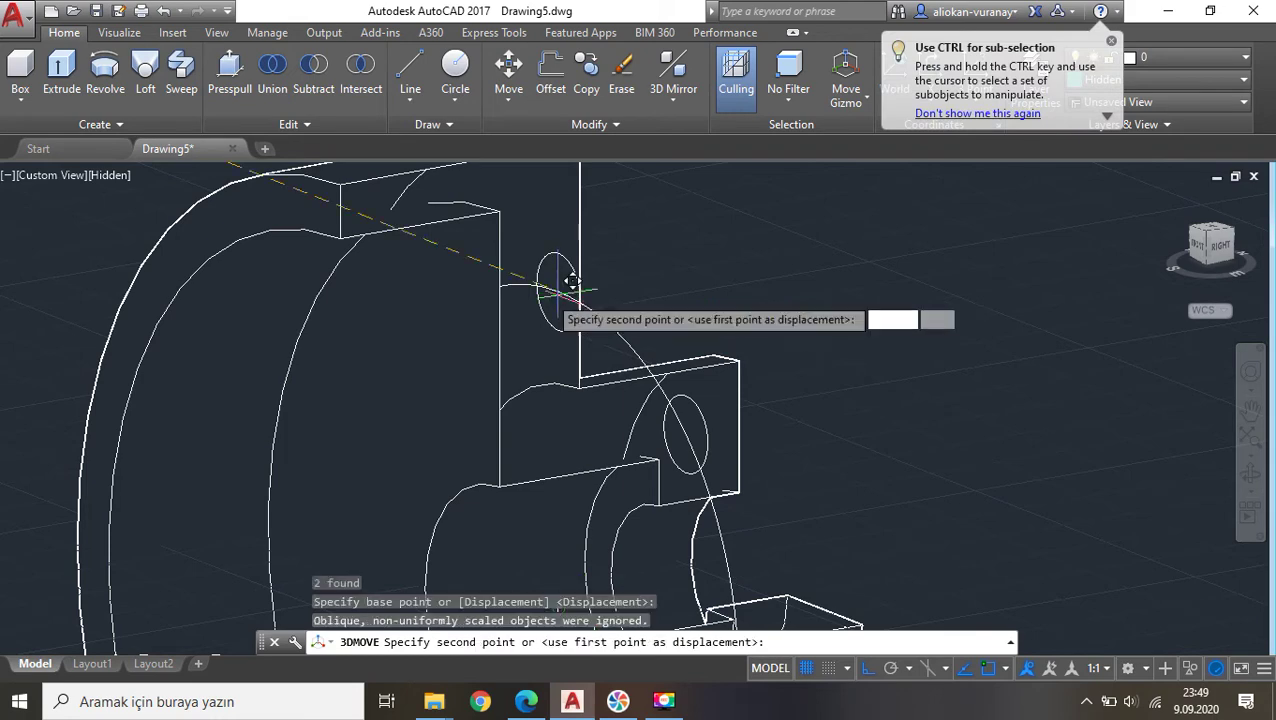
{"action": "scroll", "coordinate": [447, 375], "scroll_direction": "down", "scroll_amount": 3}
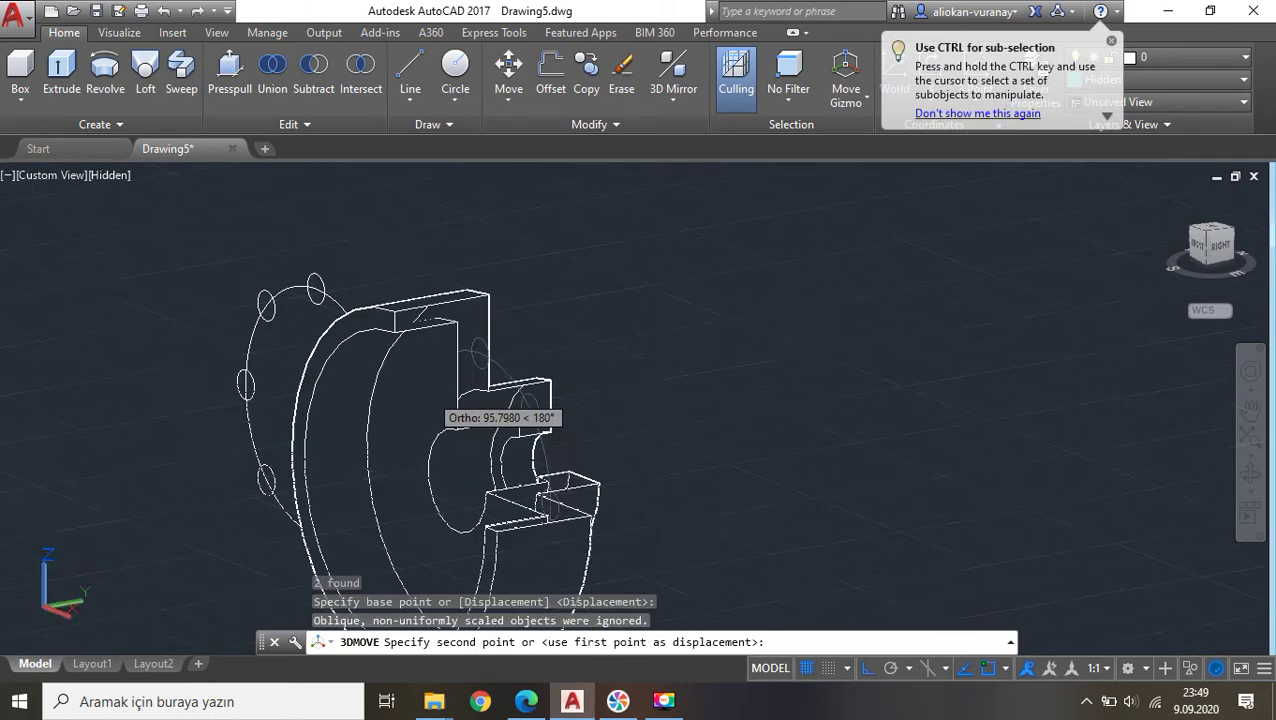
{"action": "middle_click_drag", "start_coordinate": [435, 413], "coordinate": [477, 372]}
{"action": "key", "text": "Escape"}
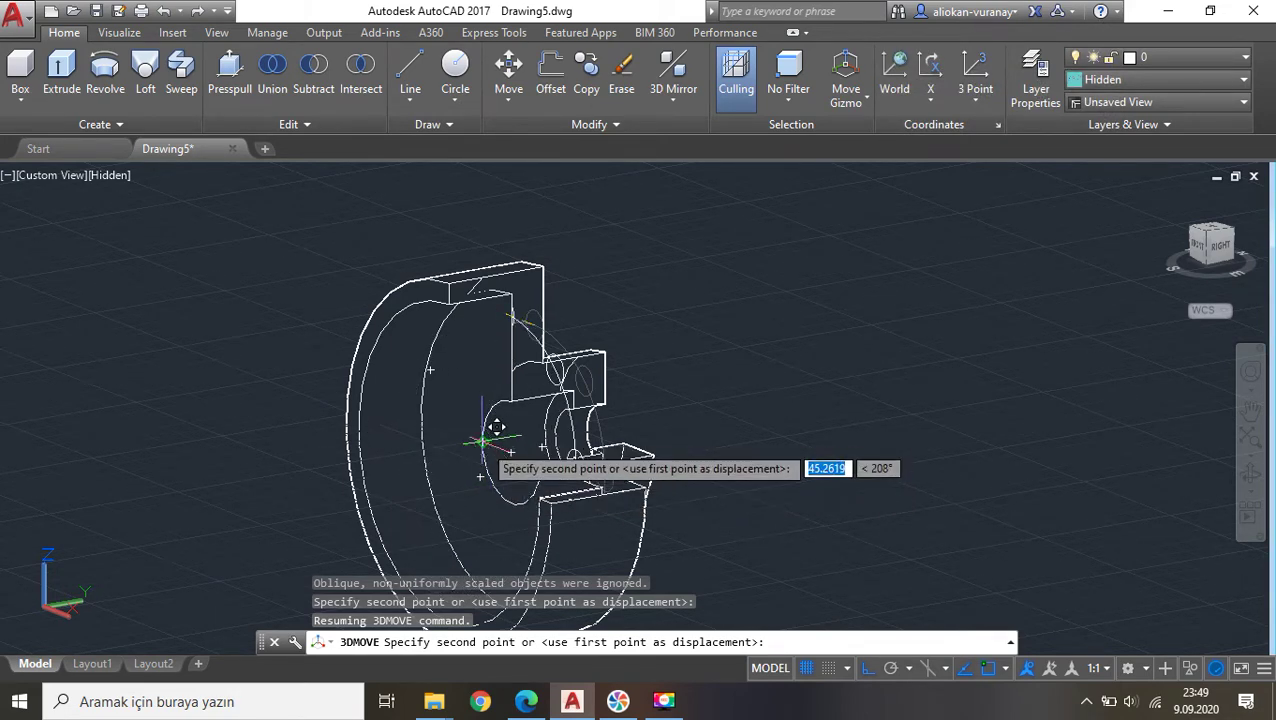
Place the hole pattern on the flanged ring and orbit toward a front view.
{"action": "left_click", "coordinate": [483, 447]}
{"action": "key", "text": "Escape"}
{"action": "mouse_move", "coordinate": [483, 447]}
{"action": "middle_mouse_down", "text": "shift"}
{"action": "mouse_move", "coordinate": [655, 416]}
{"action": "mouse_move", "coordinate": [591, 437]}
{"action": "middle_mouse_up", "text": "shift"}
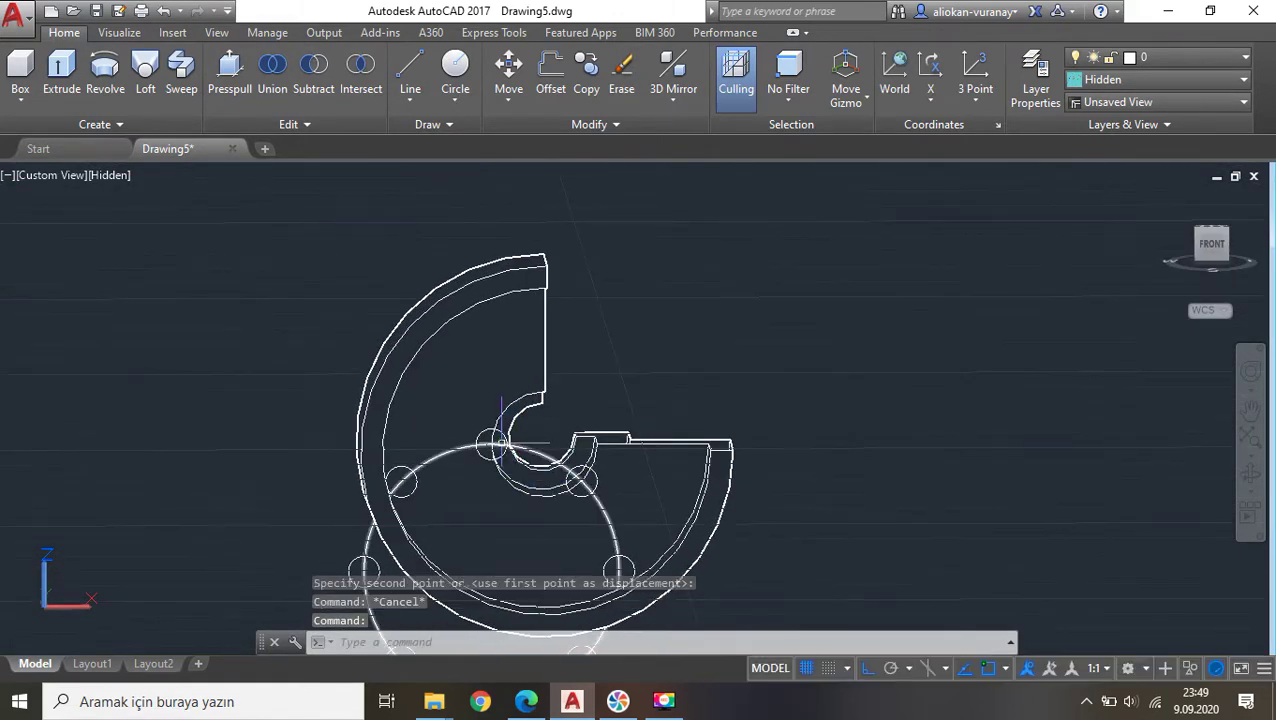
Grip-move the polar array's centre onto the ring centre.
{"action": "left_click", "coordinate": [506, 438]}
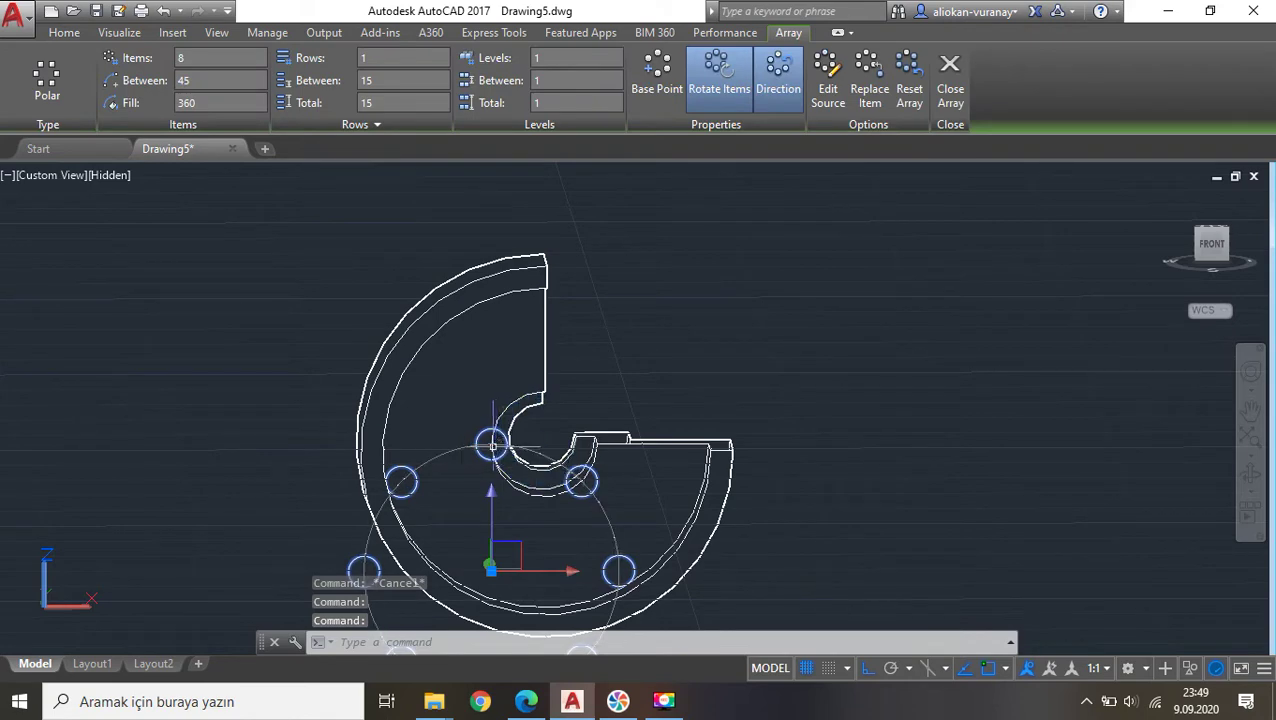
{"action": "key", "text": "Escape"}
{"action": "scroll", "coordinate": [491, 446], "scroll_direction": "up", "scroll_amount": 2}
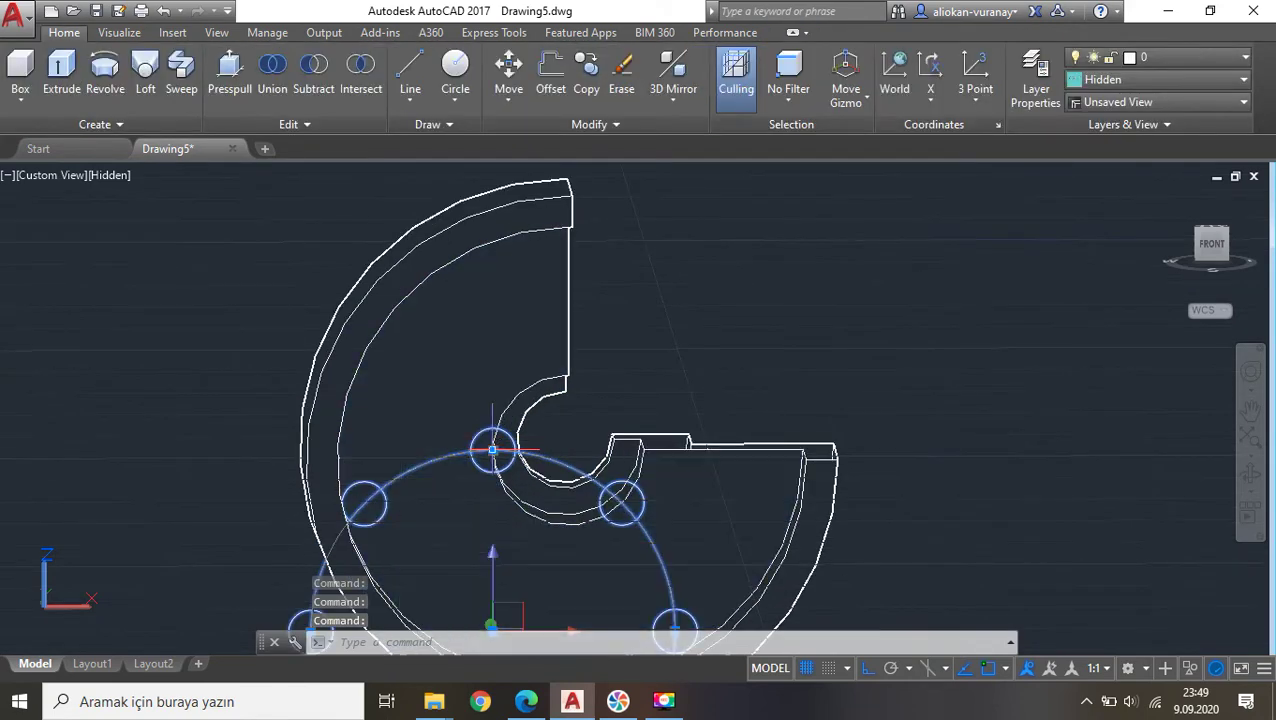
{"action": "scroll", "coordinate": [491, 482], "scroll_direction": "down", "scroll_amount": 2}
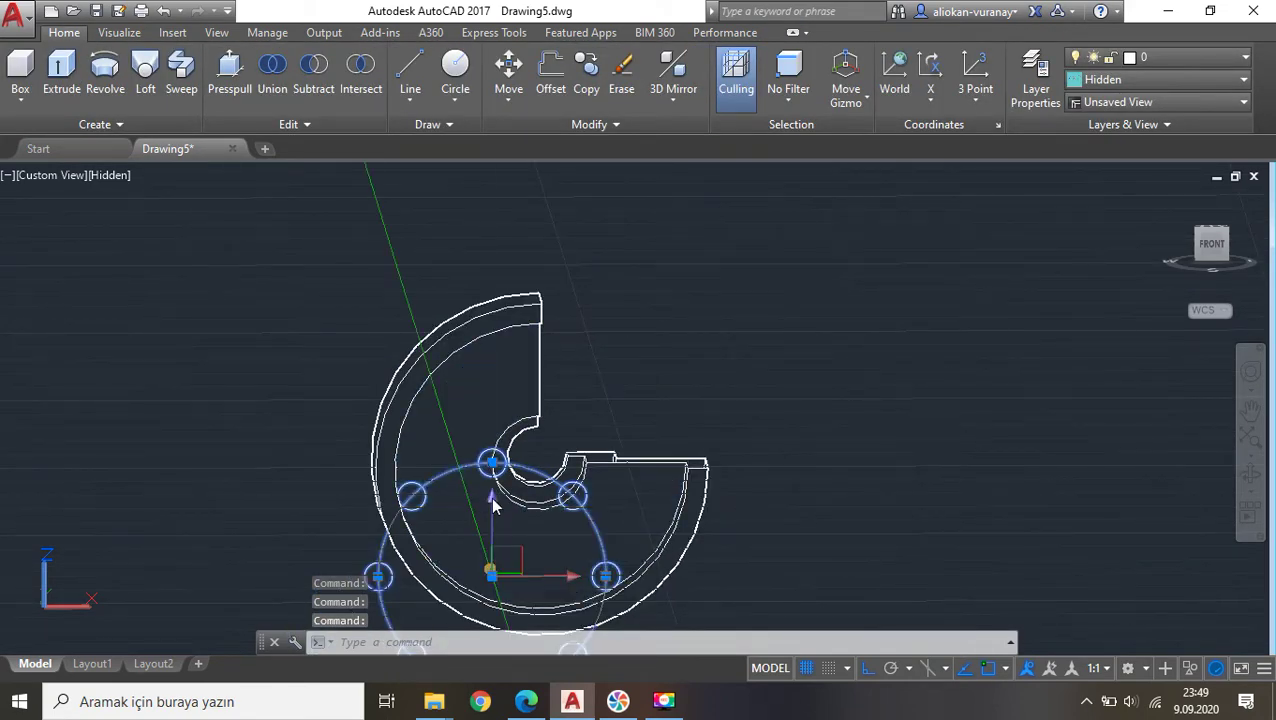
{"action": "left_click", "coordinate": [491, 461]}
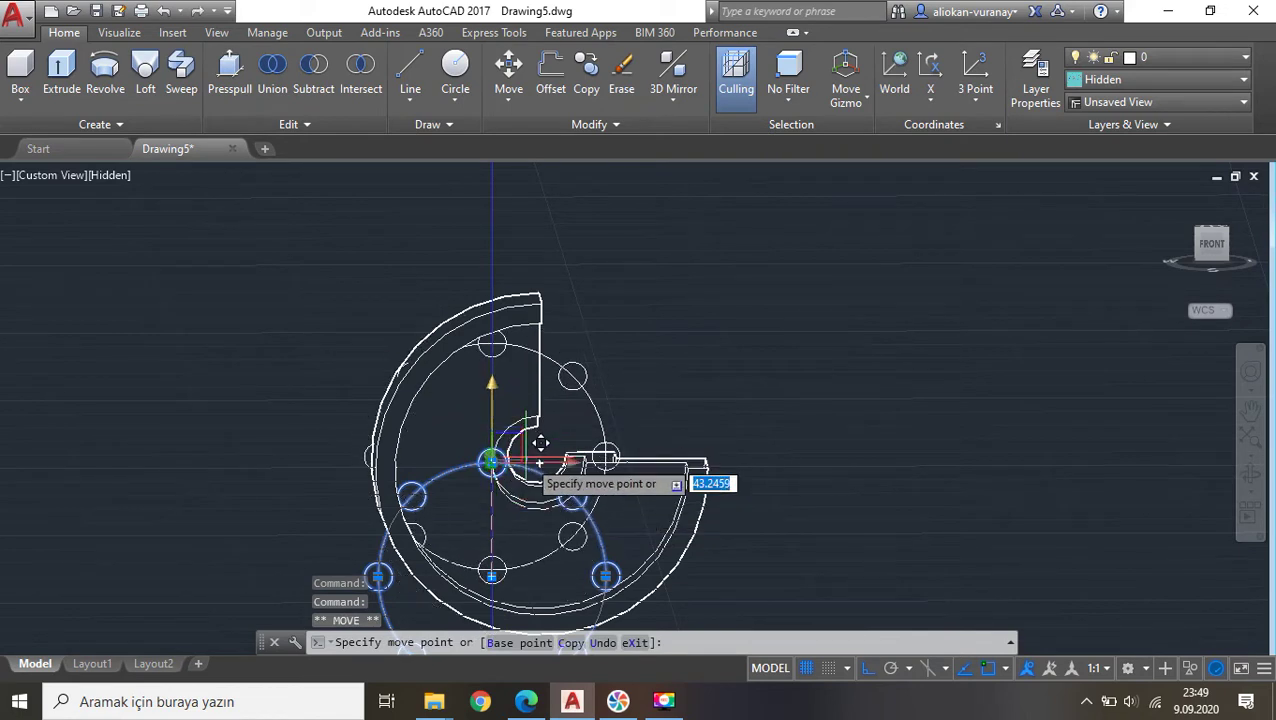
{"action": "left_click", "coordinate": [491, 461]}
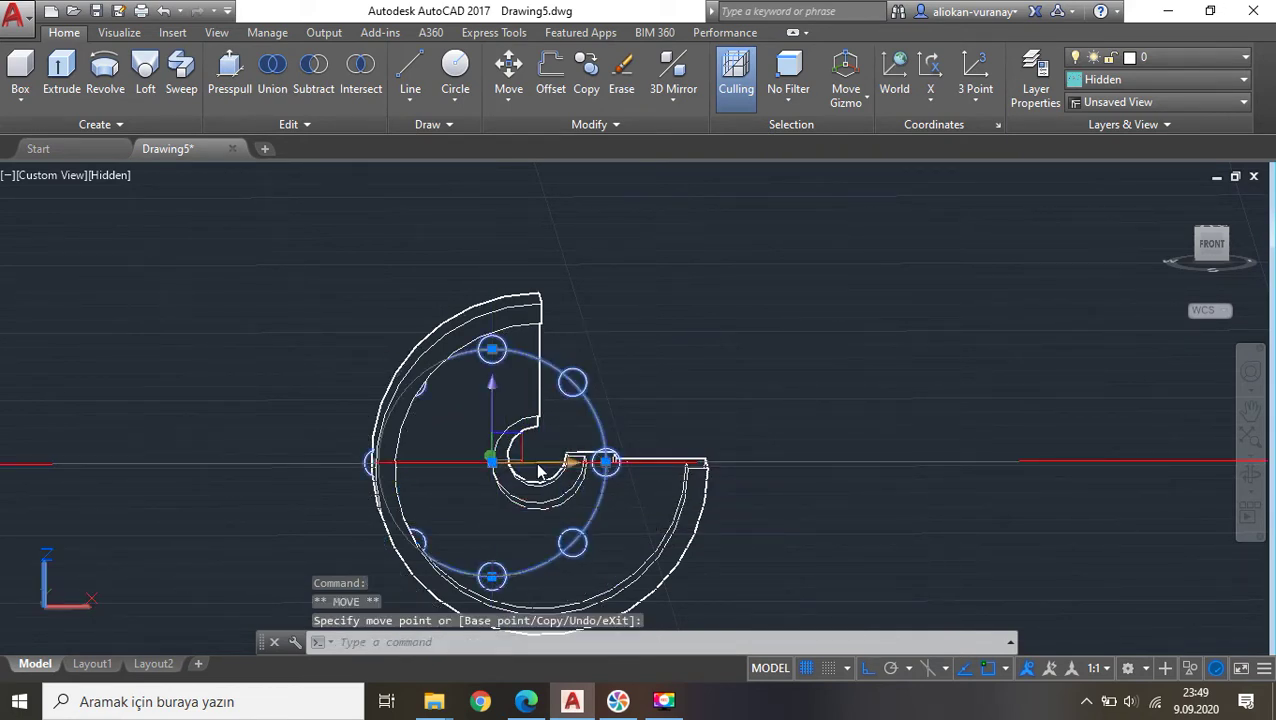
Abandon an X-axis move of the array and show the part from the FRONT view.
{"action": "scroll", "coordinate": [540, 468], "scroll_direction": "up", "scroll_amount": 3}
{"action": "scroll", "coordinate": [540, 468], "scroll_direction": "up", "scroll_amount": 3}
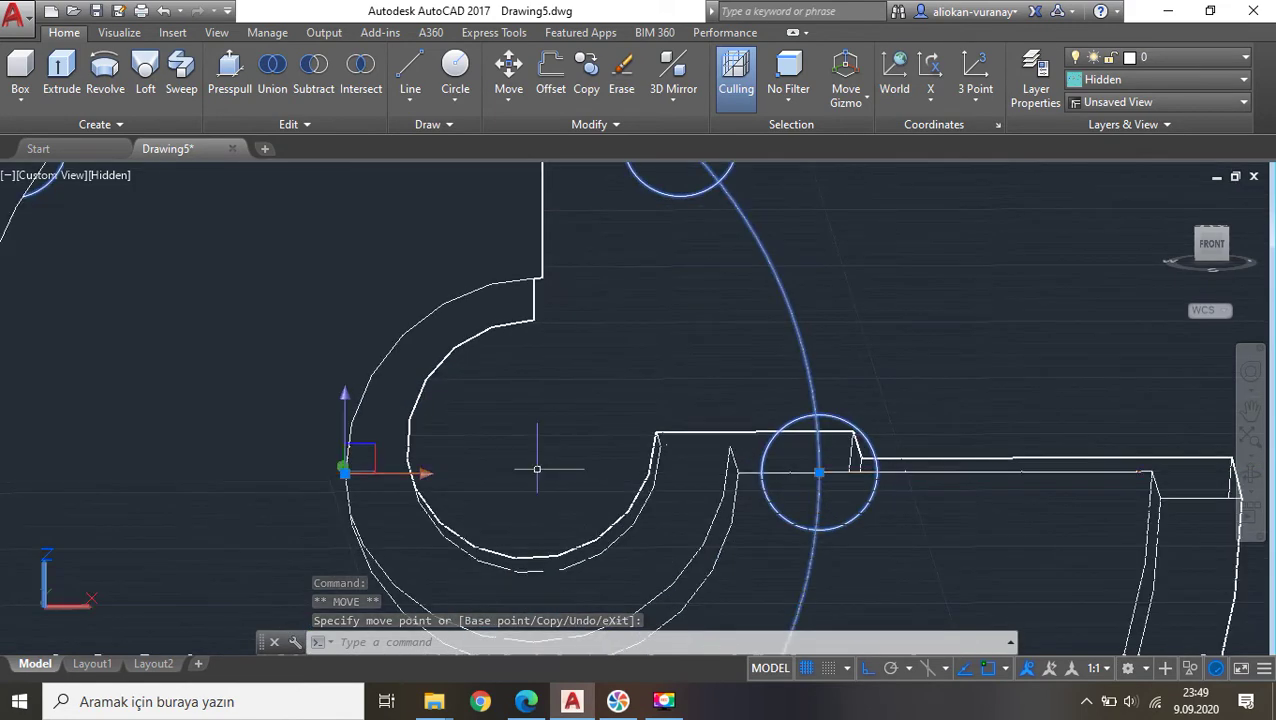
{"action": "left_click", "coordinate": [421, 480]}
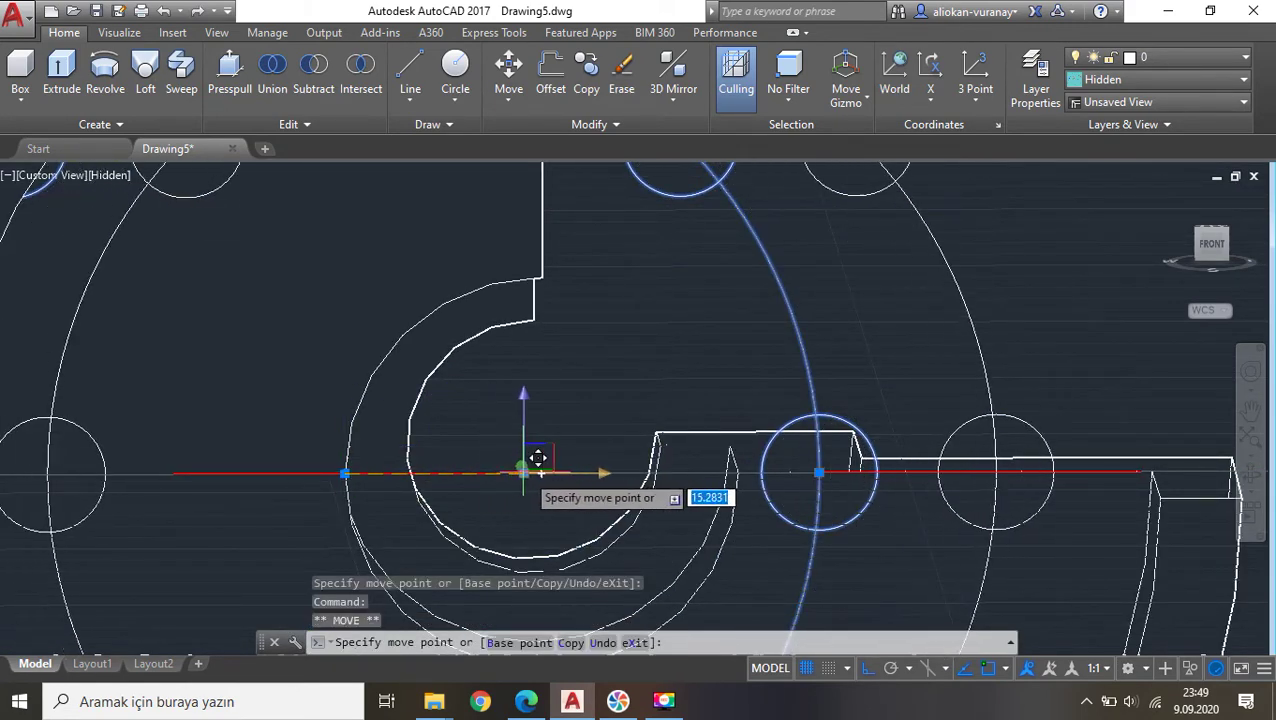
{"action": "scroll", "coordinate": [538, 458], "scroll_direction": "down", "scroll_amount": 2}
{"action": "key", "text": "Escape"}
{"action": "scroll", "coordinate": [555, 462], "scroll_direction": "down", "scroll_amount": 3}
{"action": "key", "text": "Escape"}
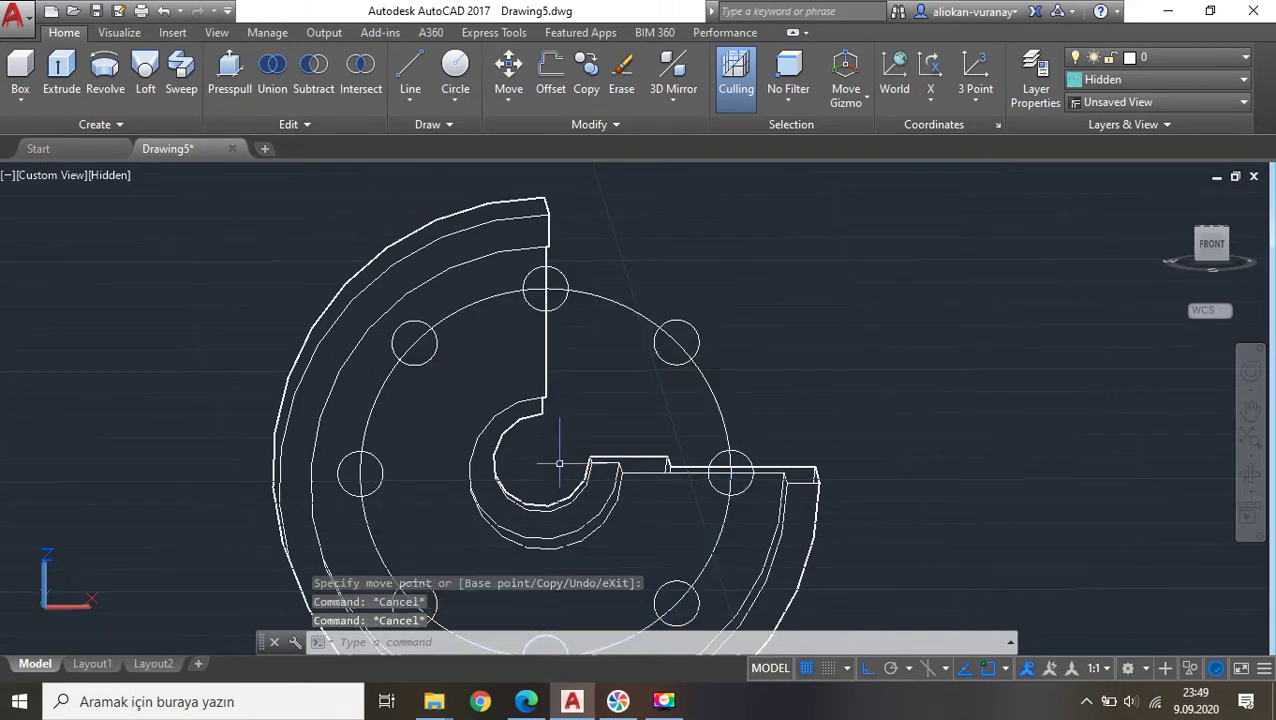
{"action": "scroll", "coordinate": [559, 463], "scroll_direction": "down", "scroll_amount": 4}
{"action": "left_click", "coordinate": [1212, 244]}
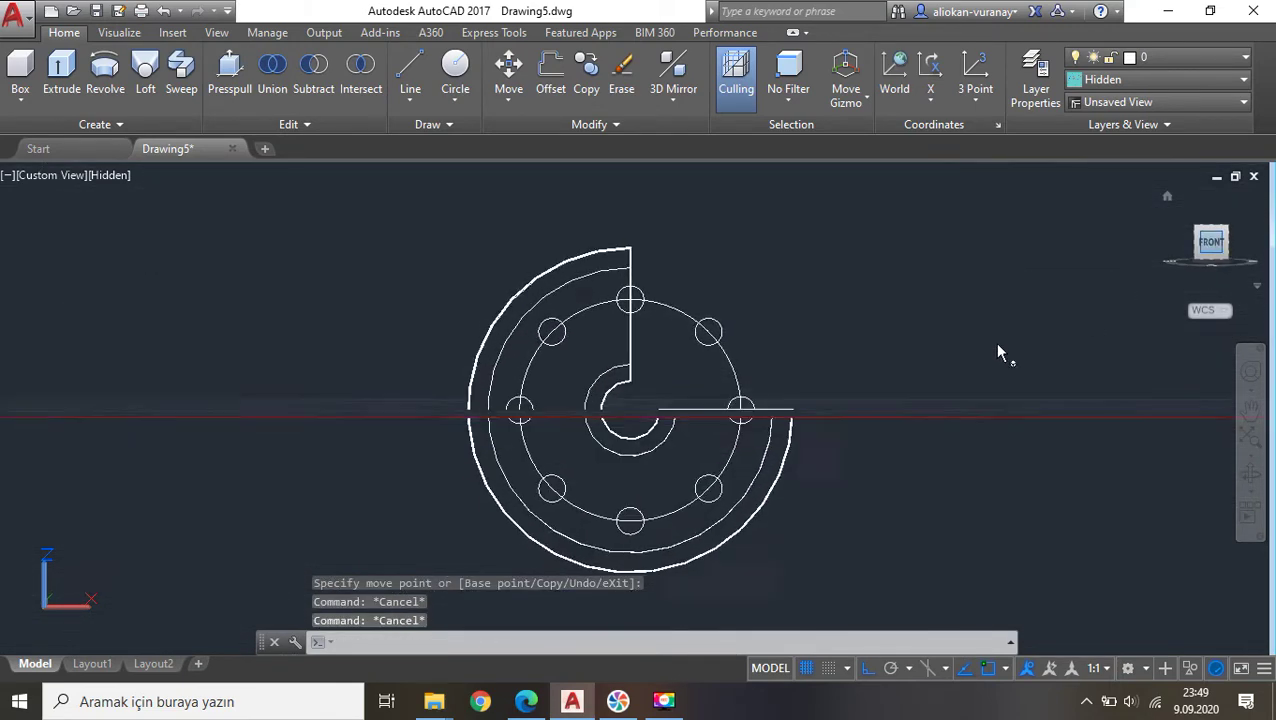
Erase the large bolt circle with E.
{"action": "left_click", "coordinate": [679, 310]}
{"action": "type", "text": "e"}
{"action": "key", "text": "Return"}
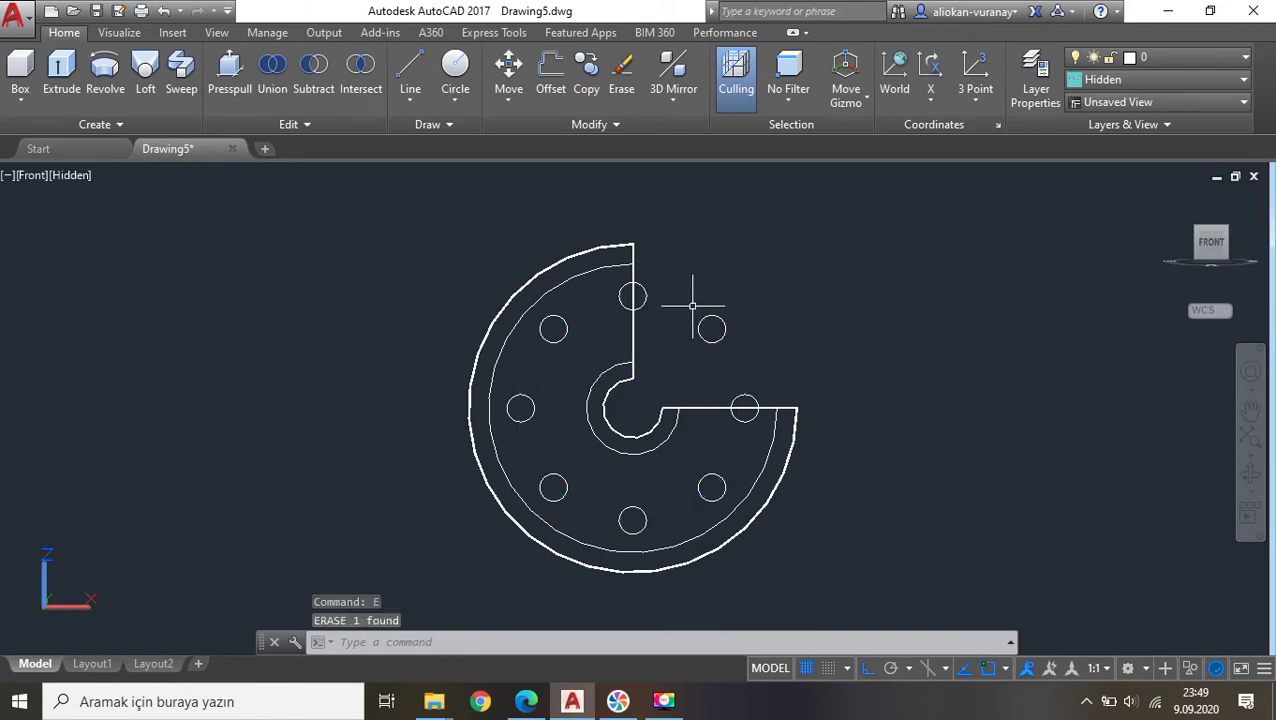
Window-select the hole array and orbit the model to an isometric view.
{"action": "left_click", "coordinate": [746, 321]}
{"action": "left_click", "coordinate": [721, 326]}
{"action": "key", "text": "Escape"}
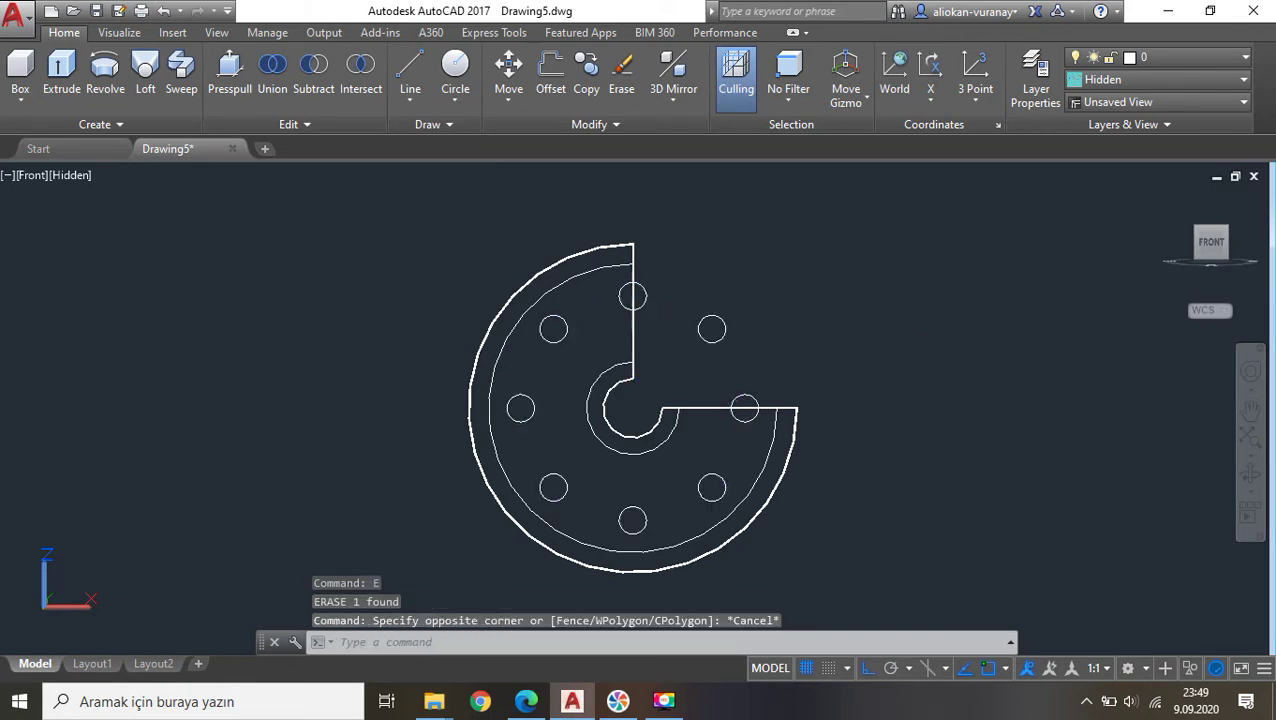
{"action": "left_click", "coordinate": [711, 316]}
{"action": "key", "text": "Escape"}
{"action": "key", "text": "Escape"}
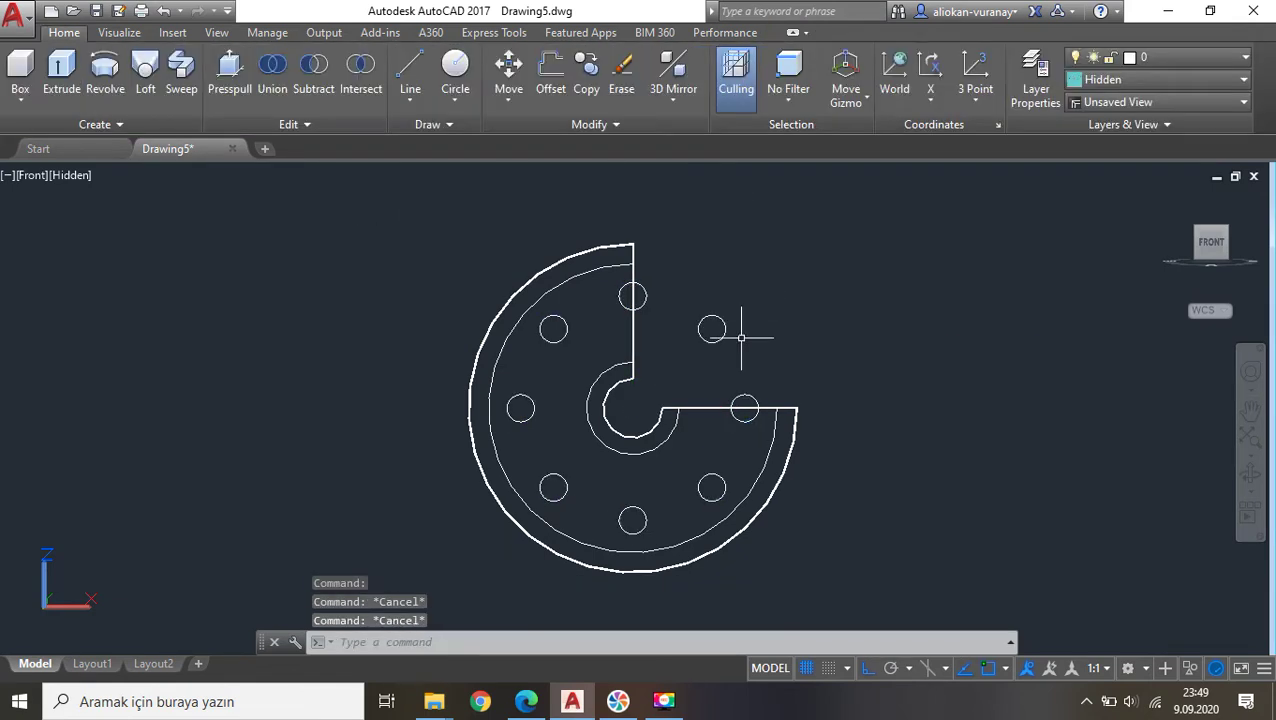
{"action": "left_click", "coordinate": [744, 345]}
{"action": "left_click", "coordinate": [723, 279]}
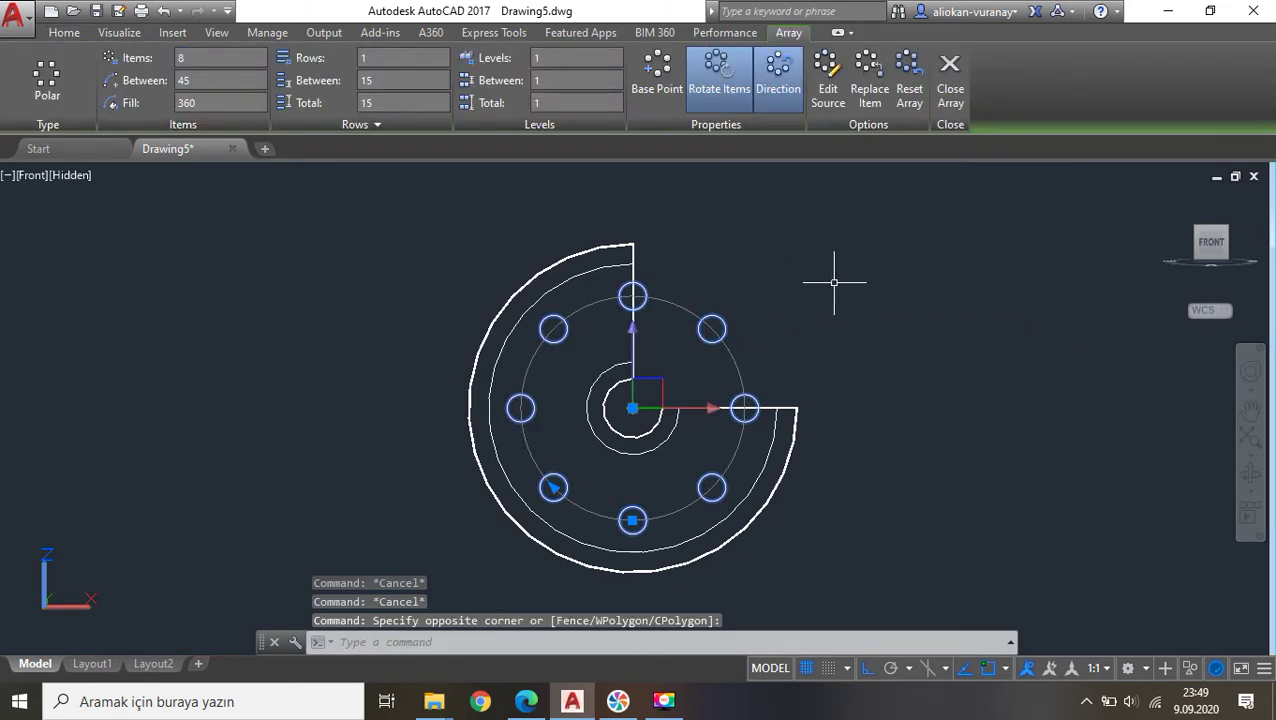
{"action": "middle_click_drag", "start_coordinate": [834, 282], "coordinate": [730, 344], "text": "shift"}
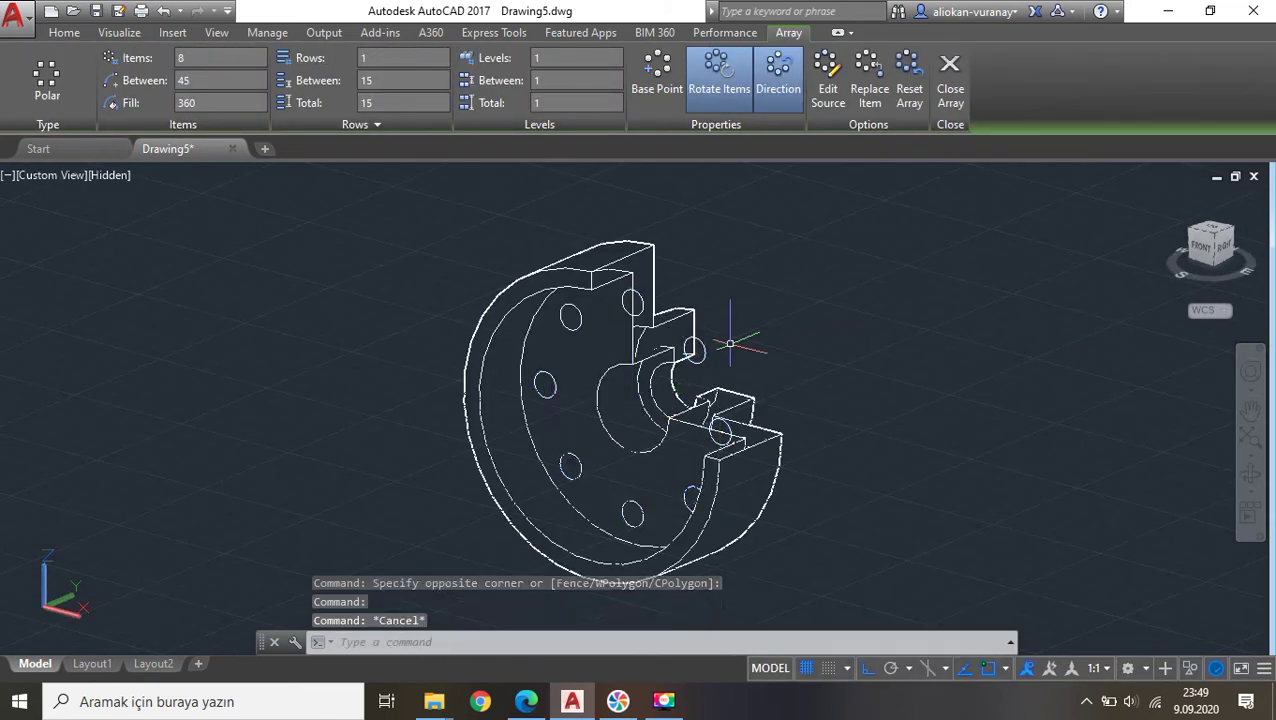
Attempt to extrude the hole array.
{"action": "left_click", "coordinate": [62, 70]}
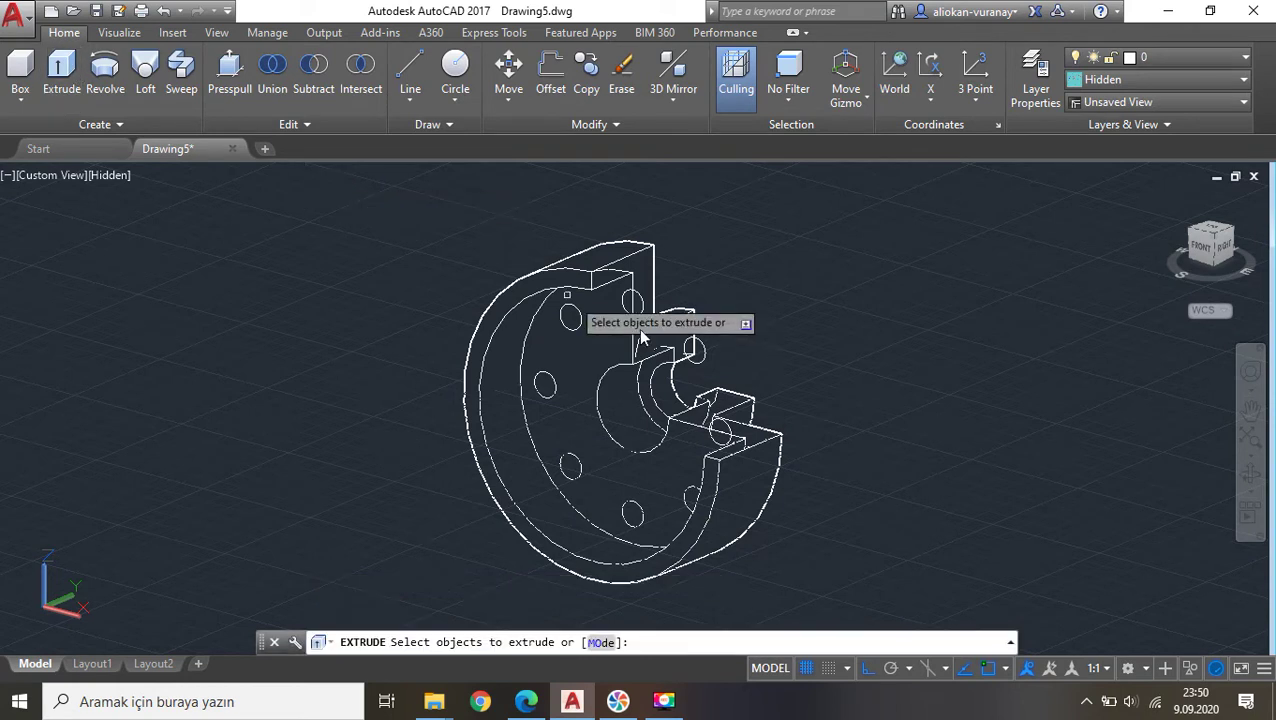
{"action": "left_click", "coordinate": [704, 348]}
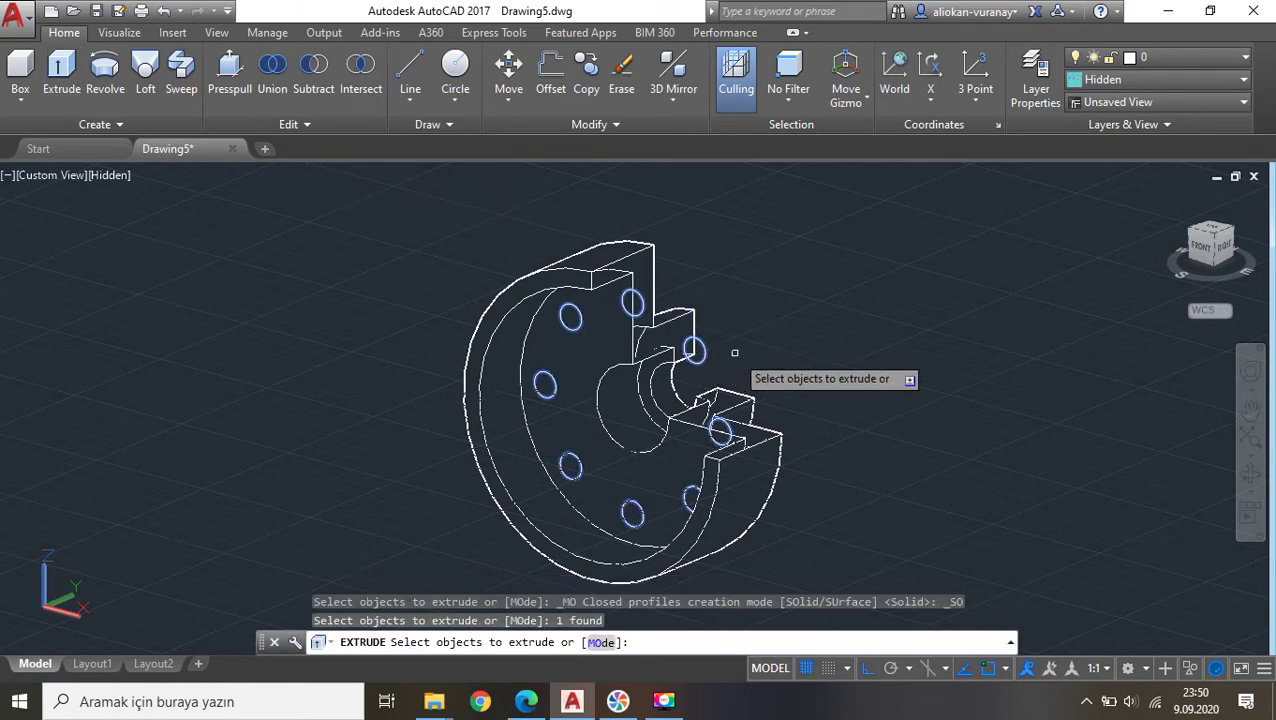
{"action": "key", "text": "Return"}
{"action": "left_click", "coordinate": [701, 349]}
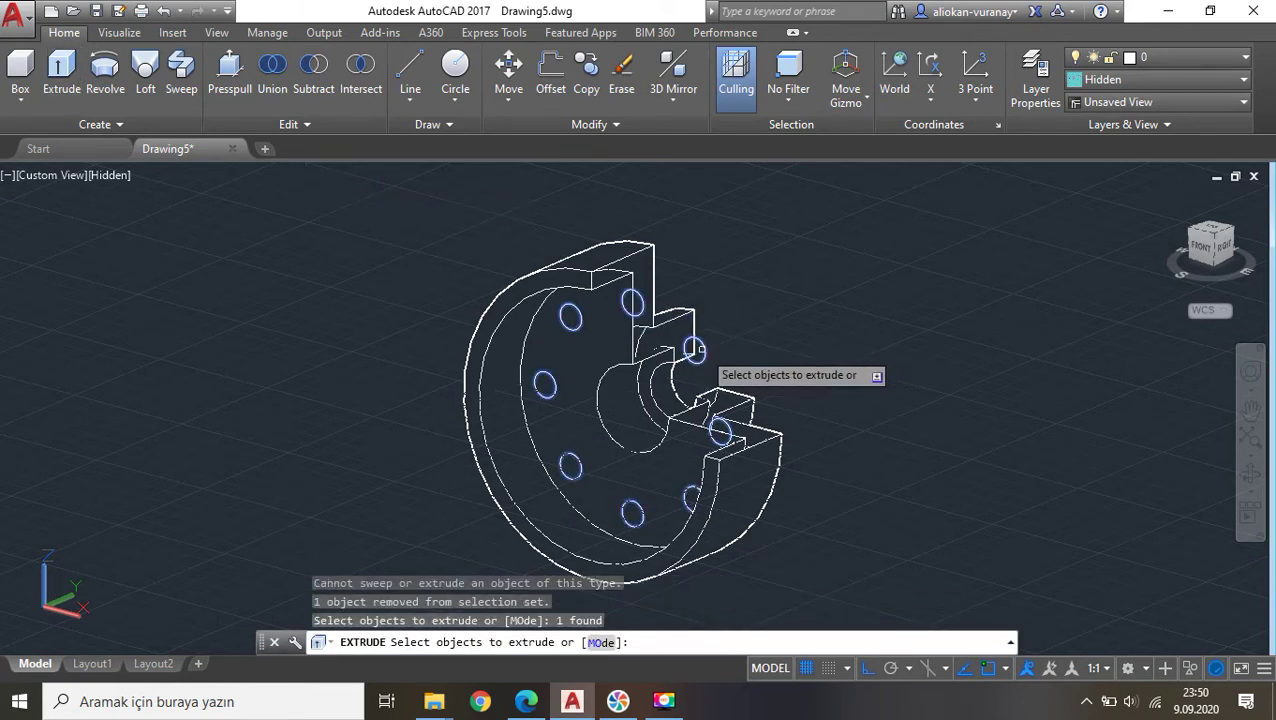
{"action": "key", "text": "Return"}
Cancel the failed extrusion and an attempted press-pull.
{"action": "key", "text": "Escape"}
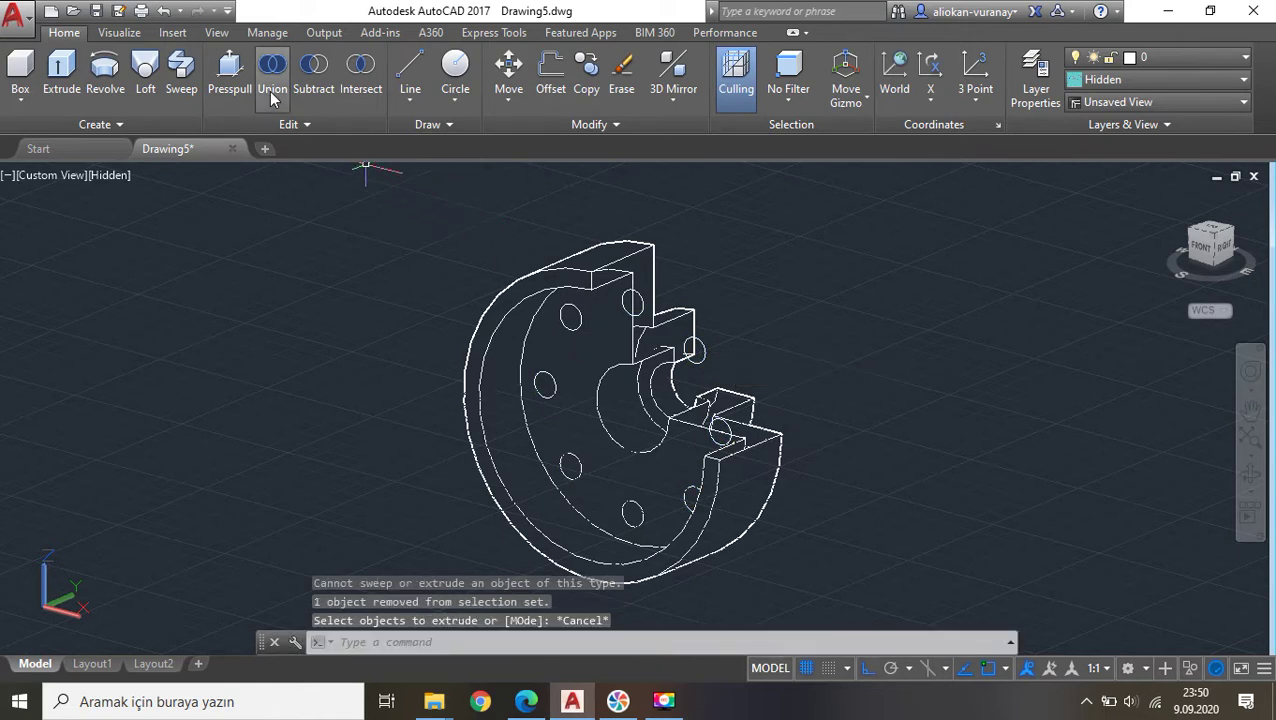
{"action": "left_click", "coordinate": [229, 66]}
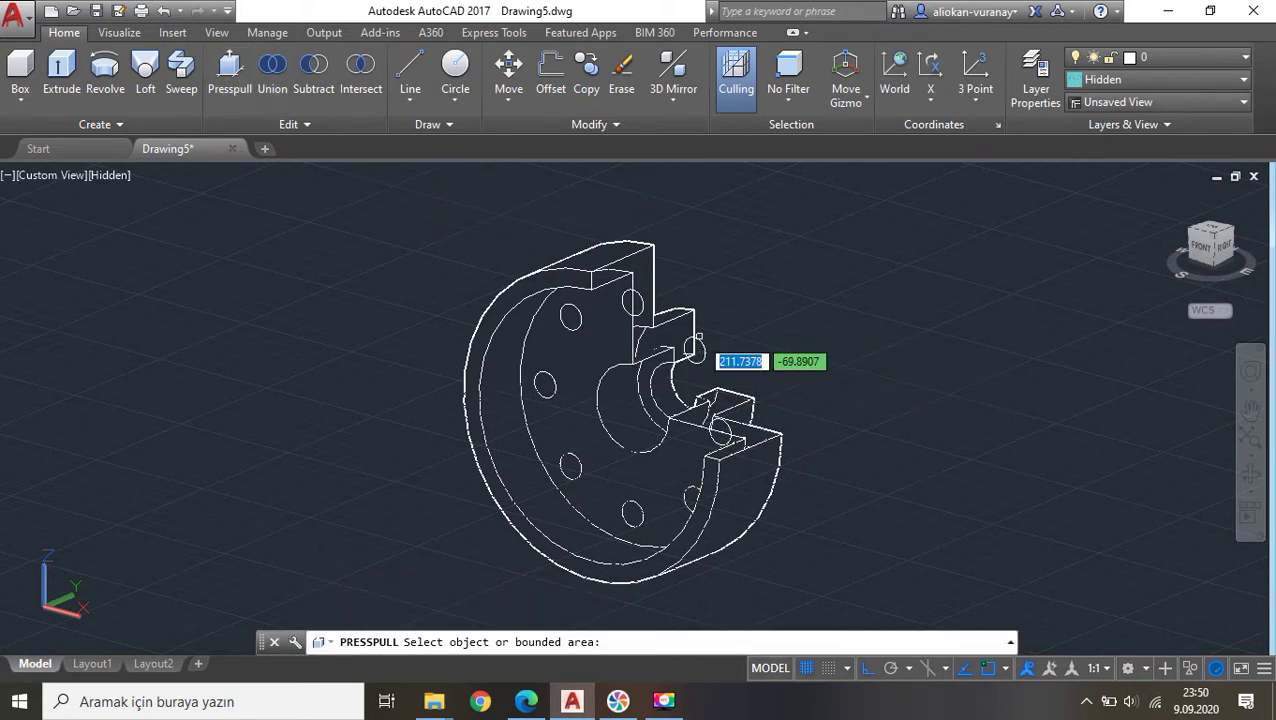
{"action": "scroll", "coordinate": [703, 352], "scroll_direction": "up", "scroll_amount": 5}
{"action": "key", "text": "Escape"}
Explode the hole array into separate circles and select two of the bolt-hole circles.
{"action": "left_click", "coordinate": [705, 350]}
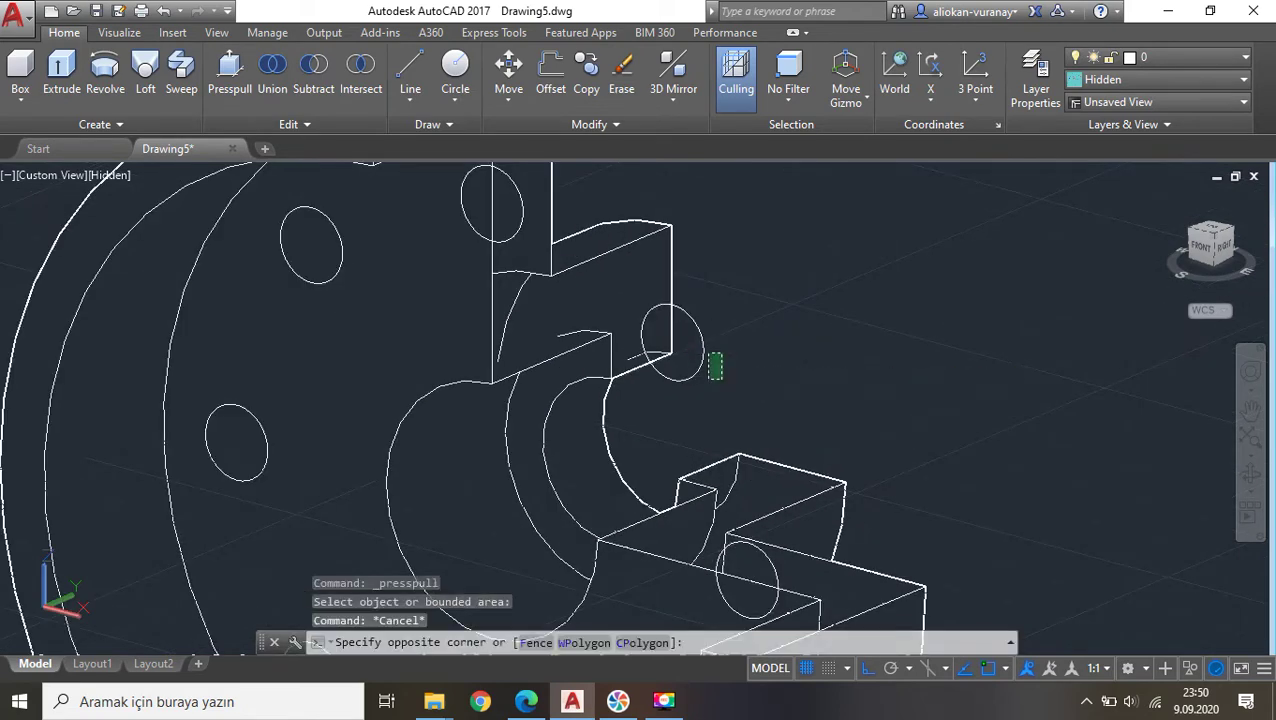
{"action": "left_click", "coordinate": [702, 350]}
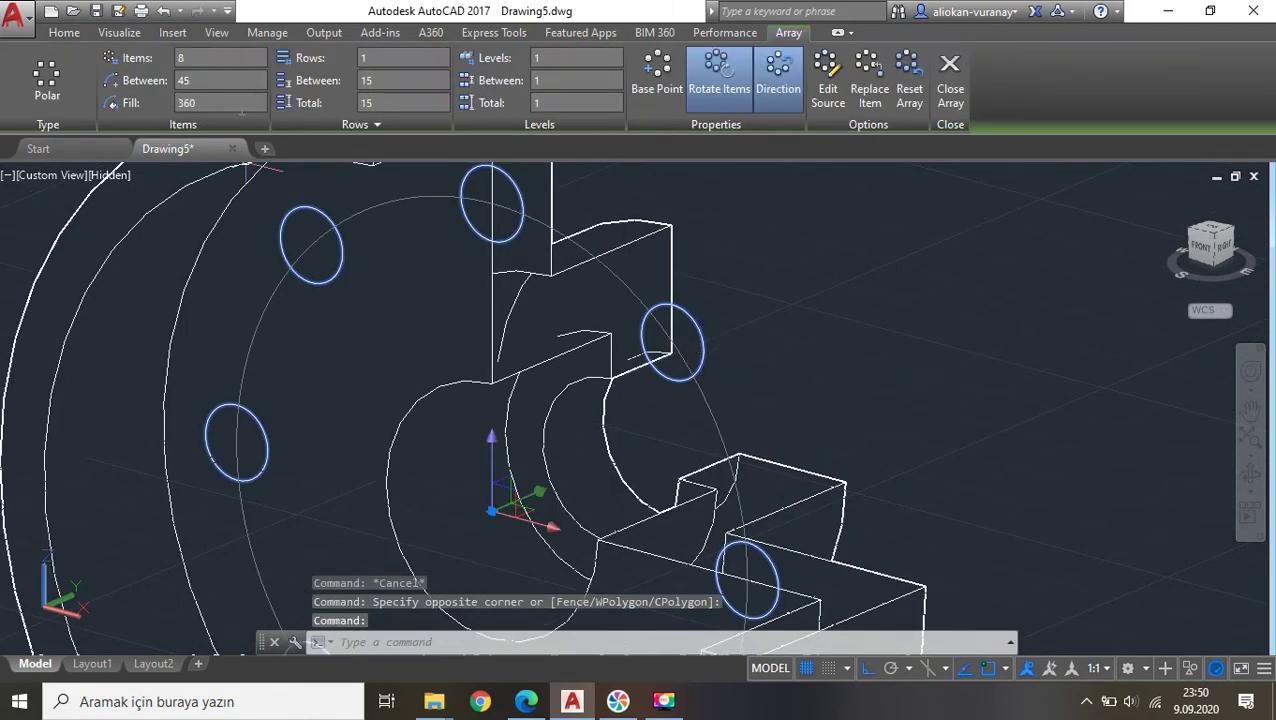
{"action": "key", "text": "Escape"}
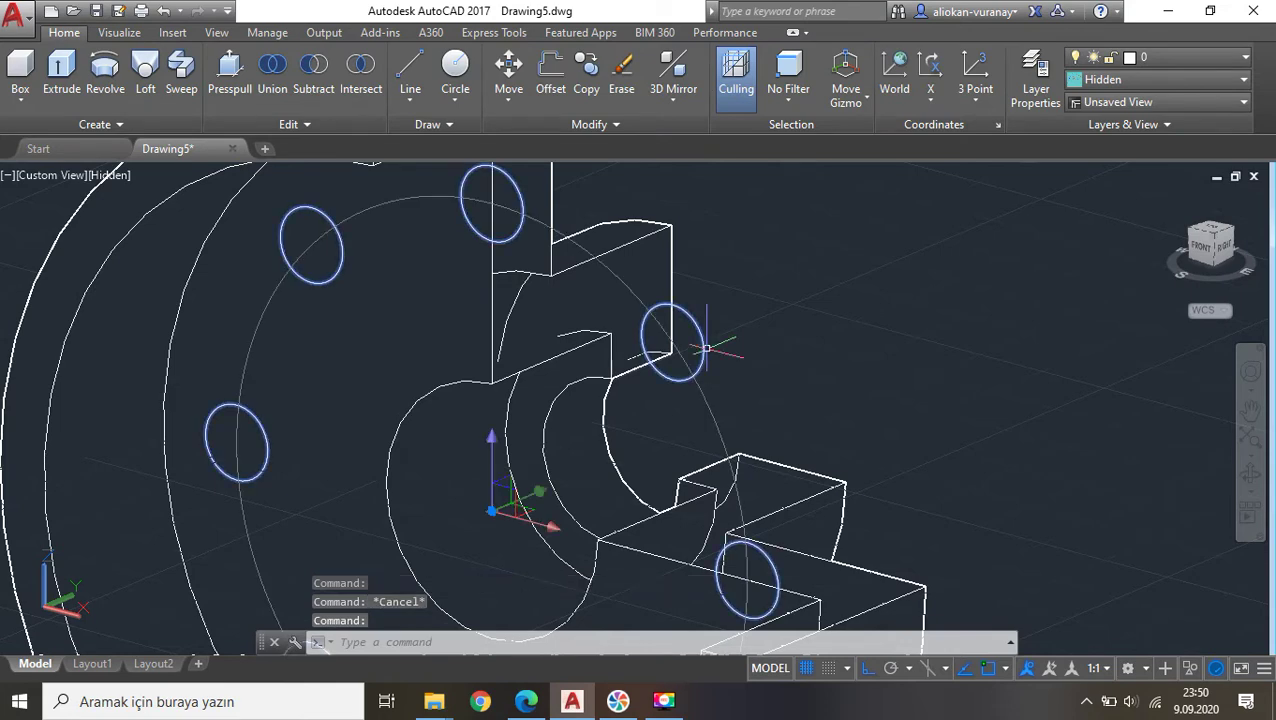
{"action": "left_click", "coordinate": [706, 349]}
{"action": "type", "text": "x"}
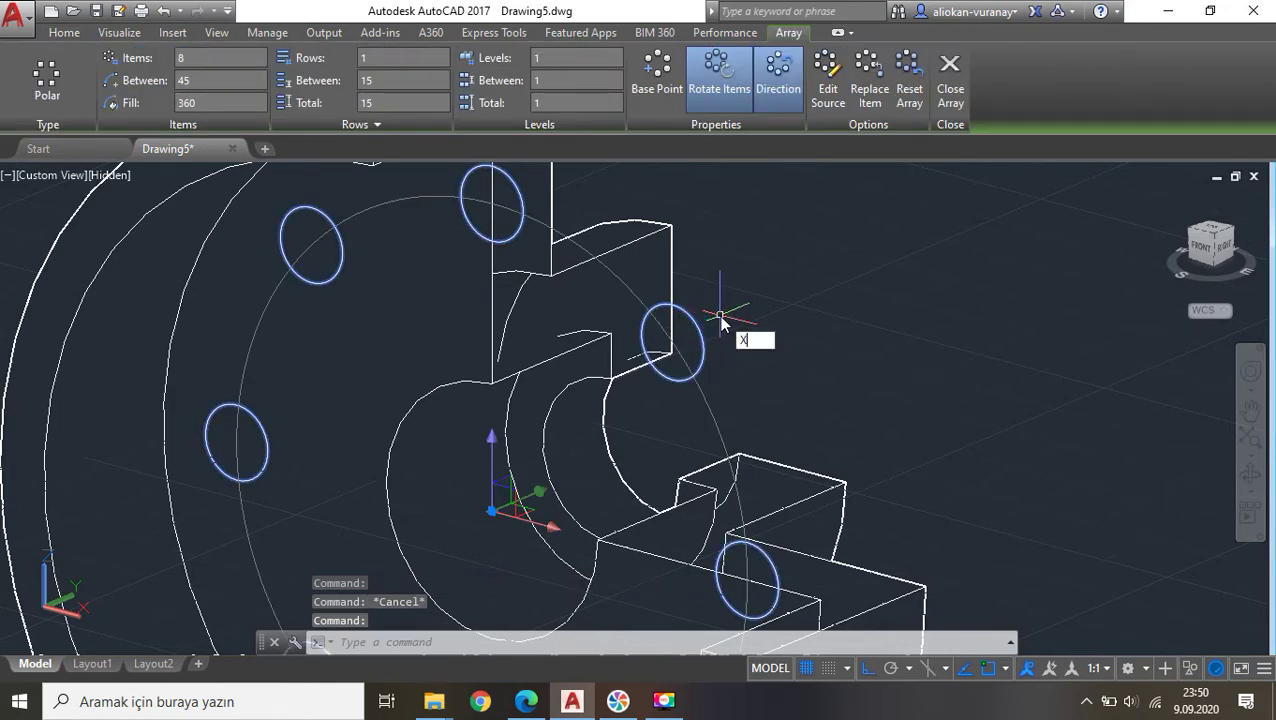
{"action": "left_click", "coordinate": [770, 359]}
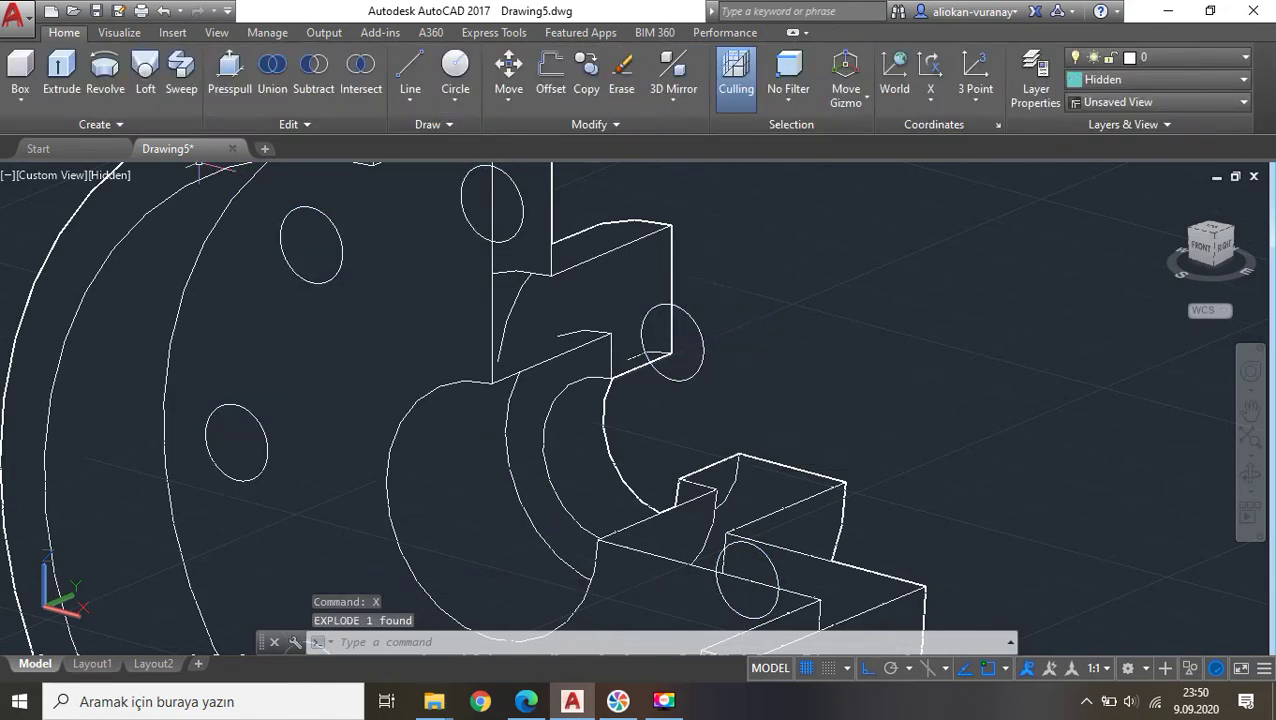
{"action": "scroll", "coordinate": [310, 238], "scroll_direction": "down", "scroll_amount": 3}
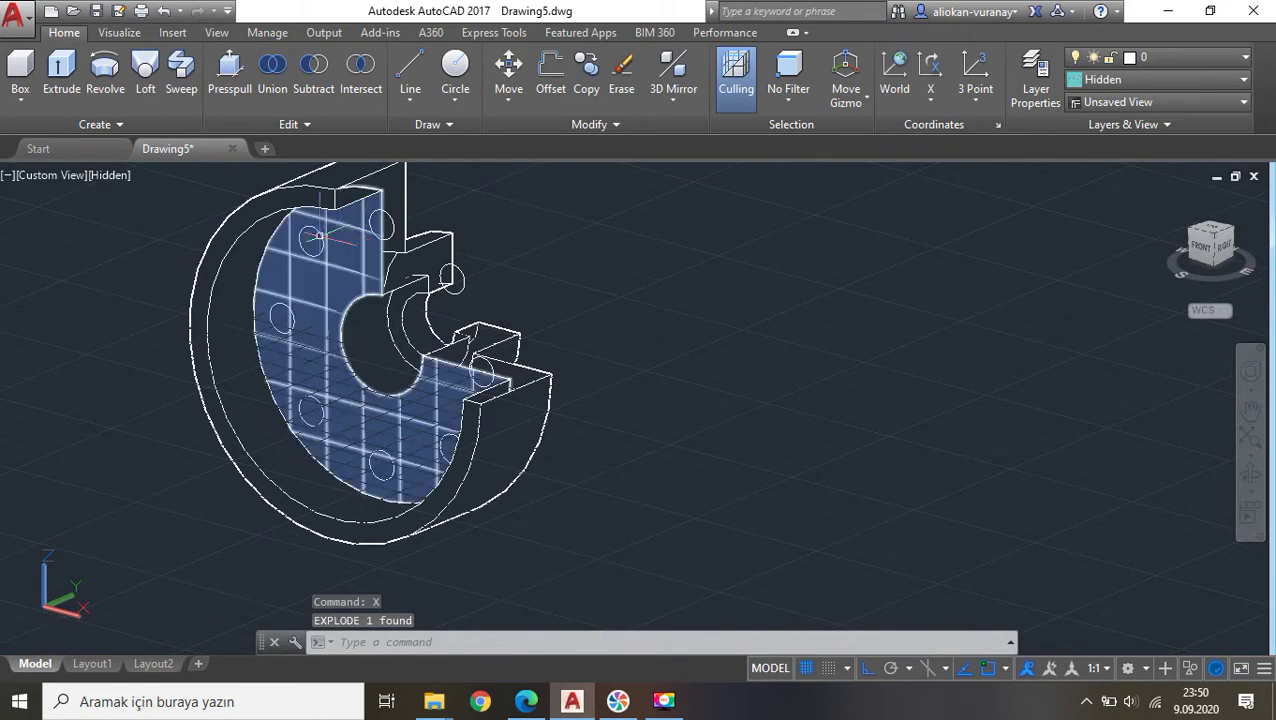
{"action": "left_click", "coordinate": [381, 224]}
{"action": "left_click", "coordinate": [324, 226]}
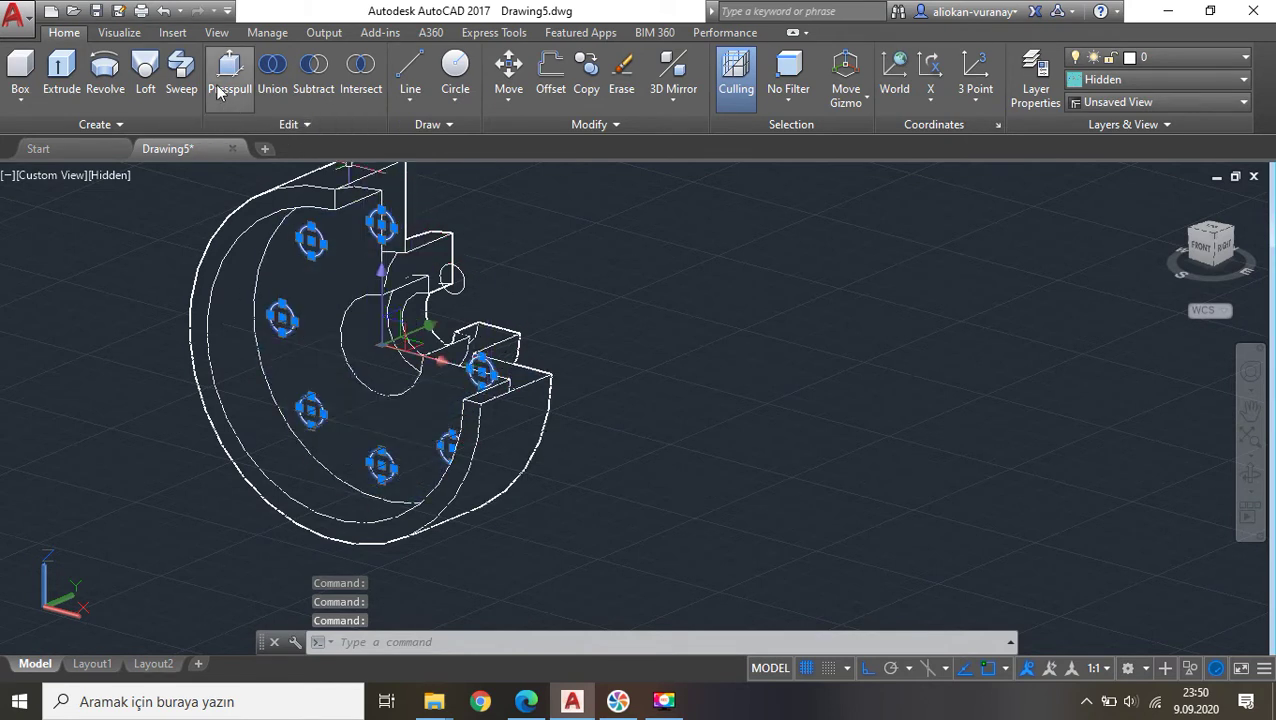
Extrude the selected bolt-hole circles into cylinders and reframe the view on the flange.
{"action": "left_click", "coordinate": [63, 80]}
{"action": "scroll", "coordinate": [495, 385], "scroll_direction": "up", "scroll_amount": 3}
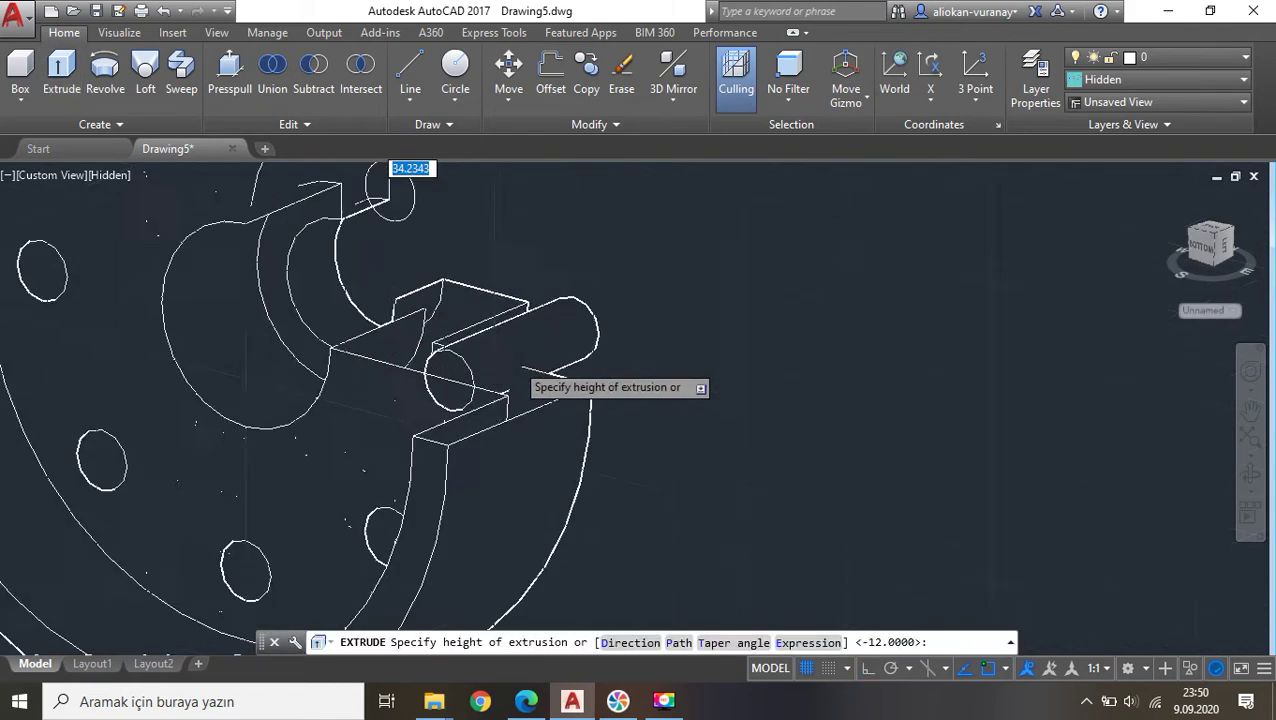
{"action": "scroll", "coordinate": [512, 362], "scroll_direction": "up", "scroll_amount": 2}
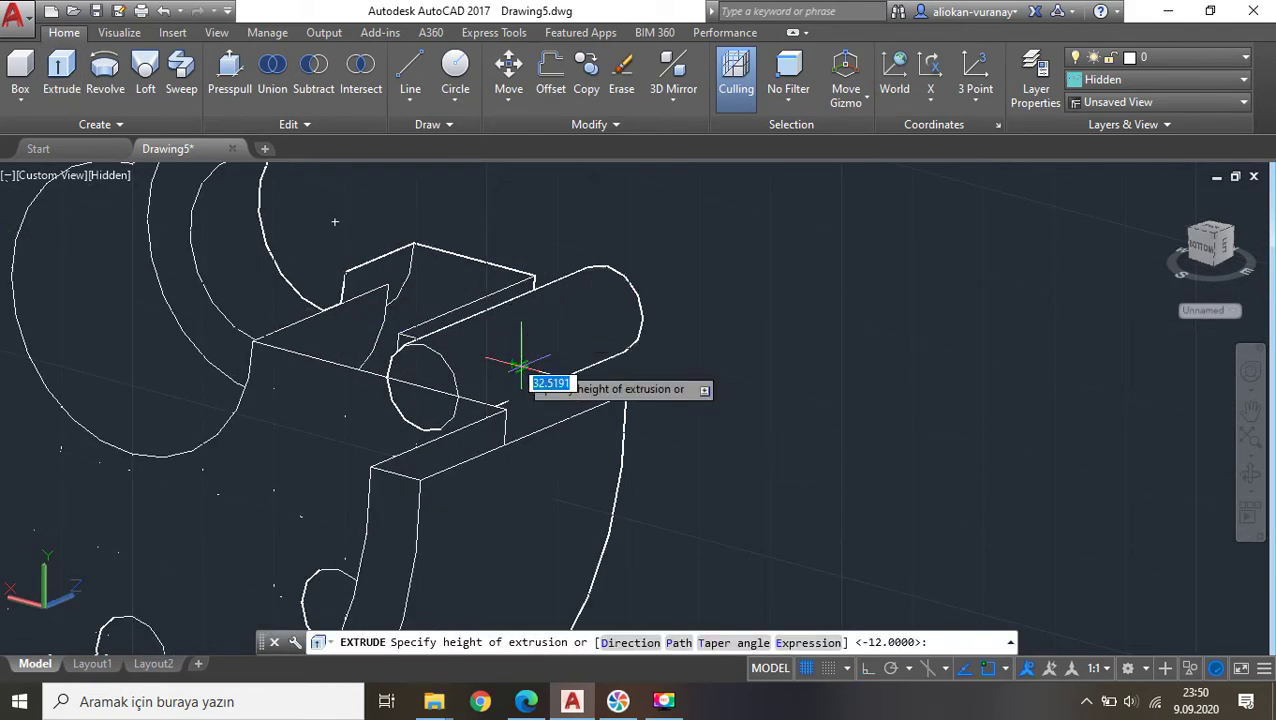
{"action": "scroll", "coordinate": [519, 363], "scroll_direction": "up", "scroll_amount": 3}
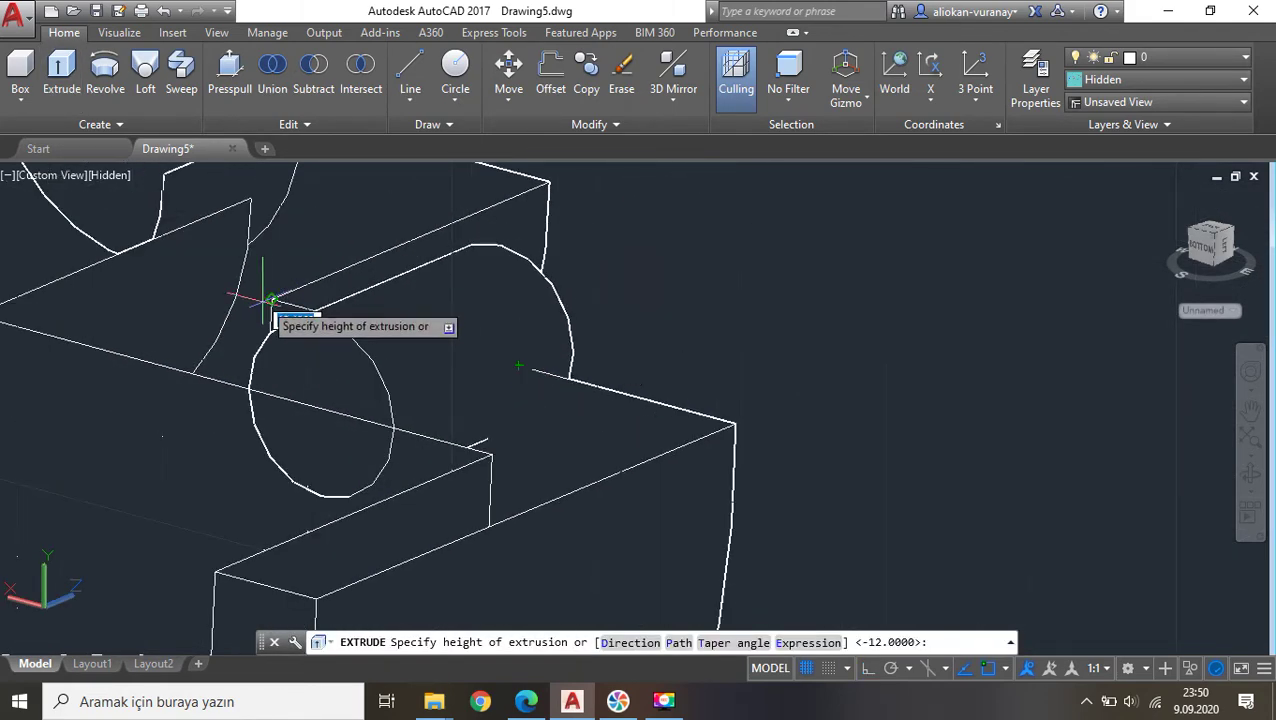
{"action": "left_click", "coordinate": [300, 300]}
{"action": "scroll", "coordinate": [320, 300], "scroll_direction": "down", "scroll_amount": 3}
{"action": "scroll", "coordinate": [342, 322], "scroll_direction": "down", "scroll_amount": 3}
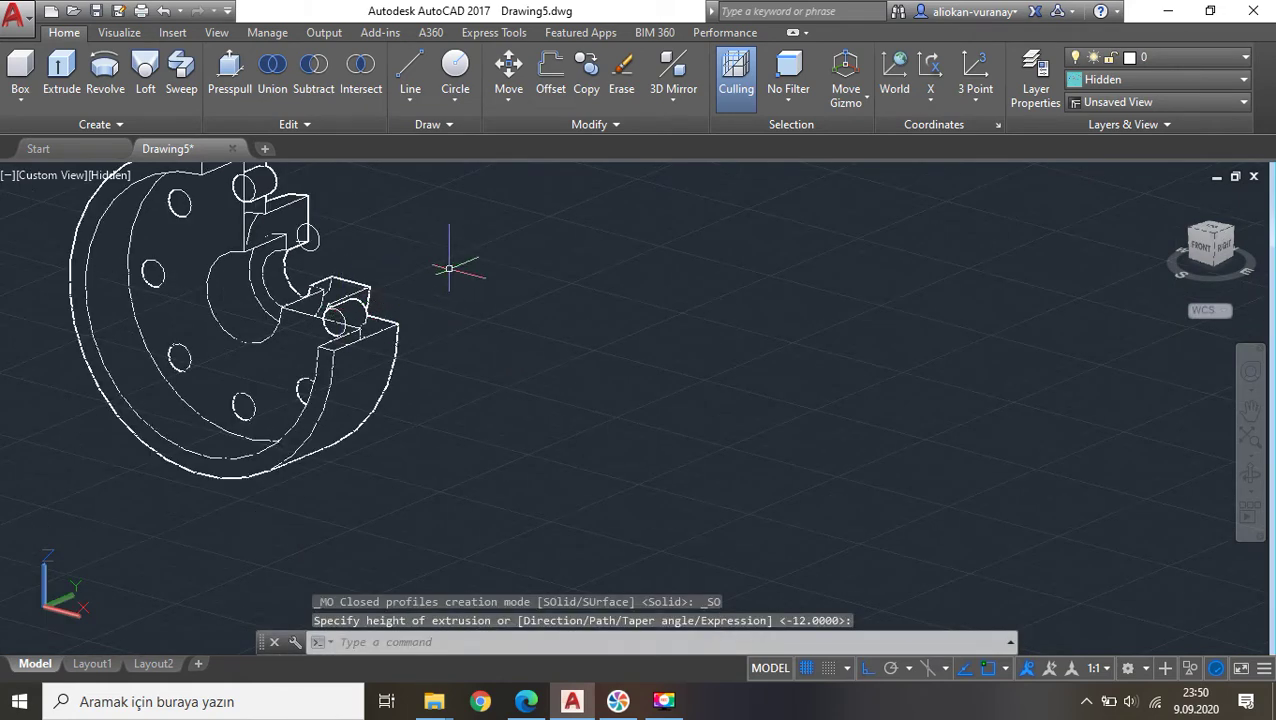
{"action": "middle_click_drag", "start_coordinate": [455, 265], "coordinate": [561, 365]}
{"action": "key", "text": "Escape"}
{"action": "middle_click_drag", "start_coordinate": [356, 336], "coordinate": [459, 339]}
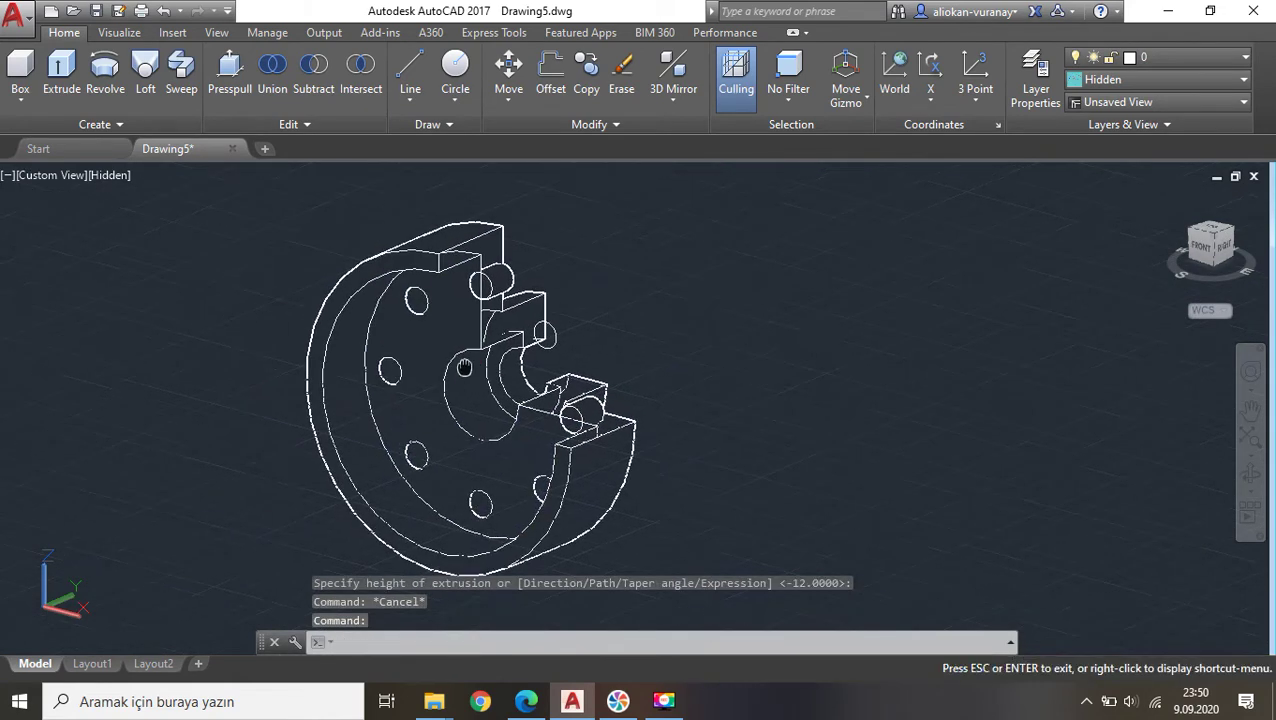
Subtract the first small cylinder from the two flange solids.
{"action": "left_click", "coordinate": [313, 78]}
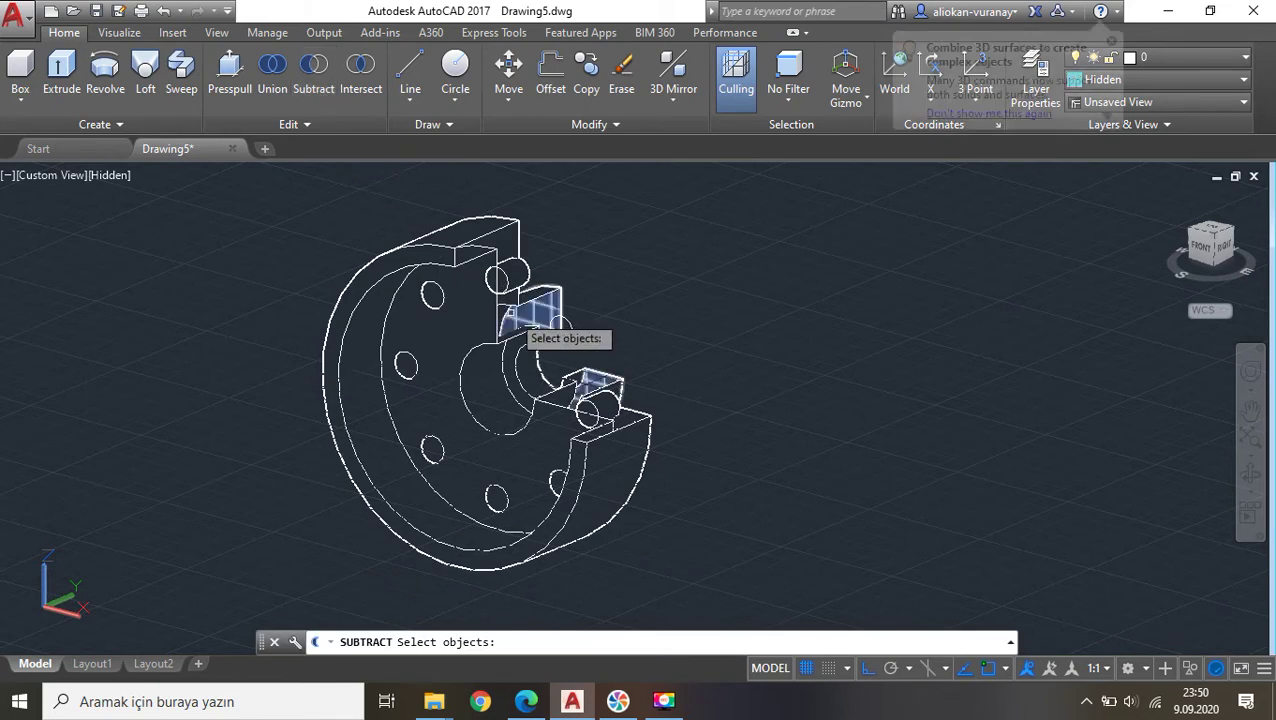
{"action": "left_click", "coordinate": [507, 322]}
{"action": "left_click", "coordinate": [510, 243]}
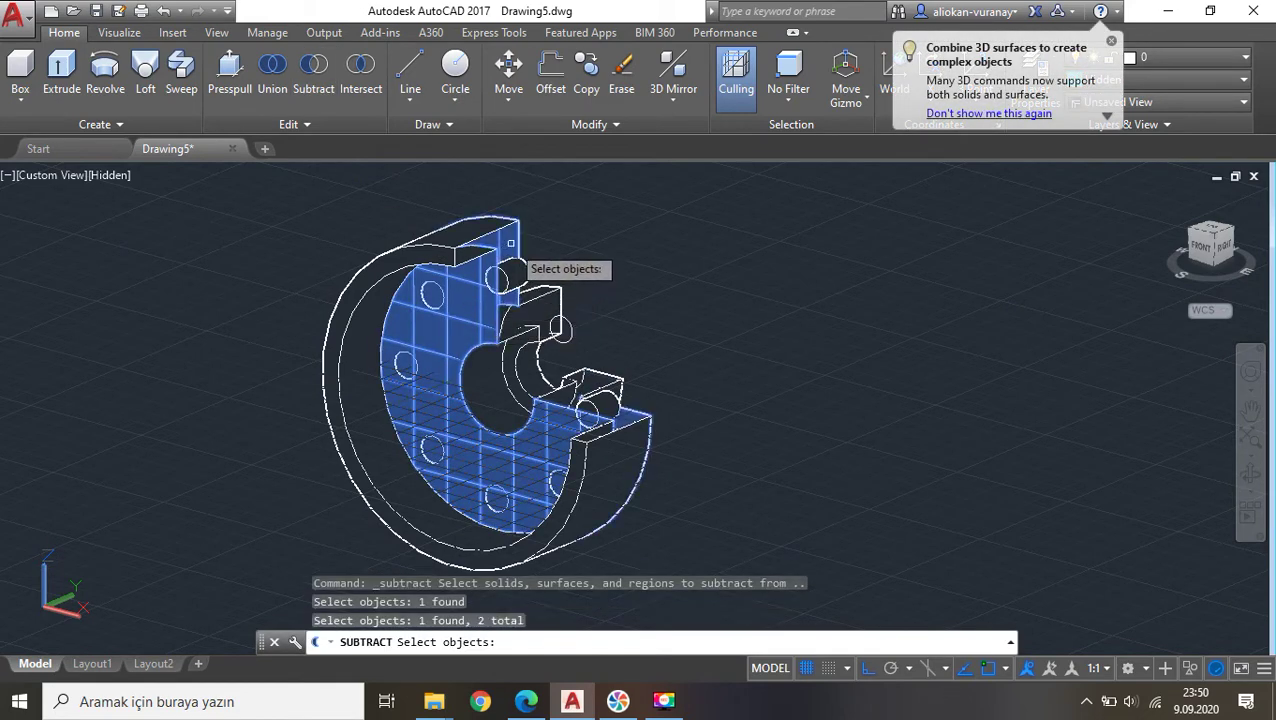
{"action": "key", "text": "Return"}
{"action": "left_click", "coordinate": [512, 272]}
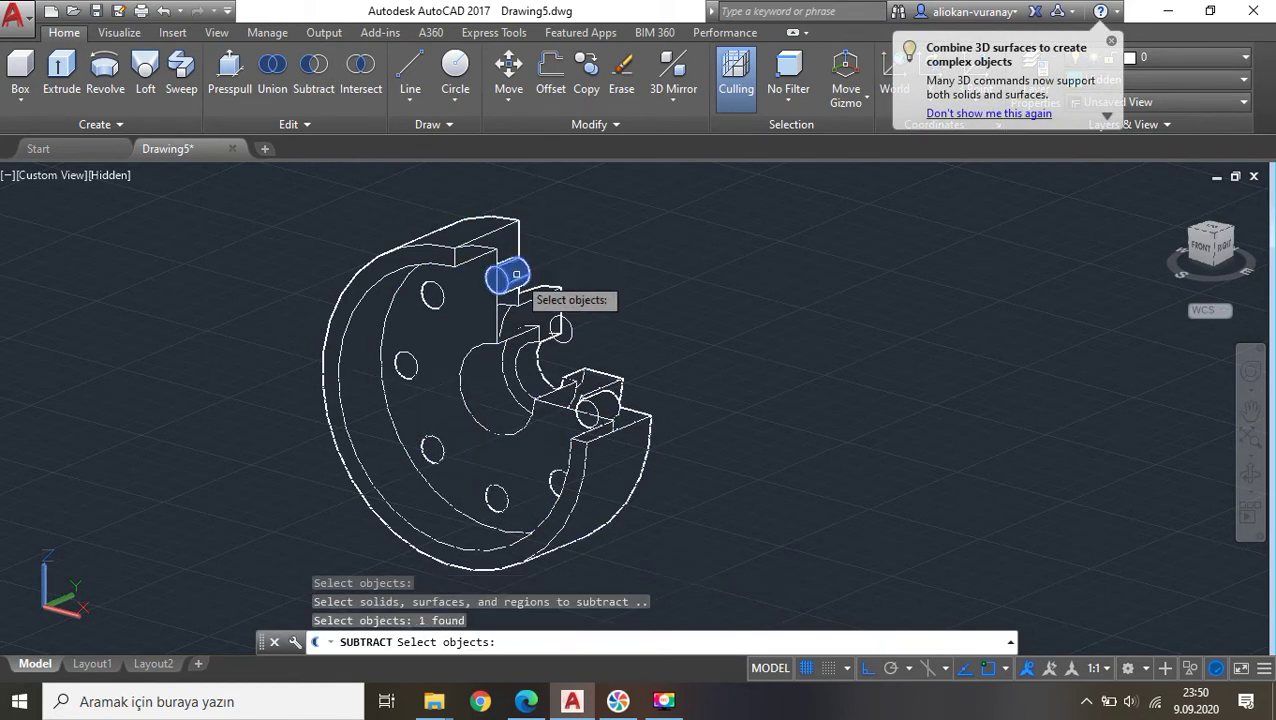
{"action": "key", "text": "Return"}
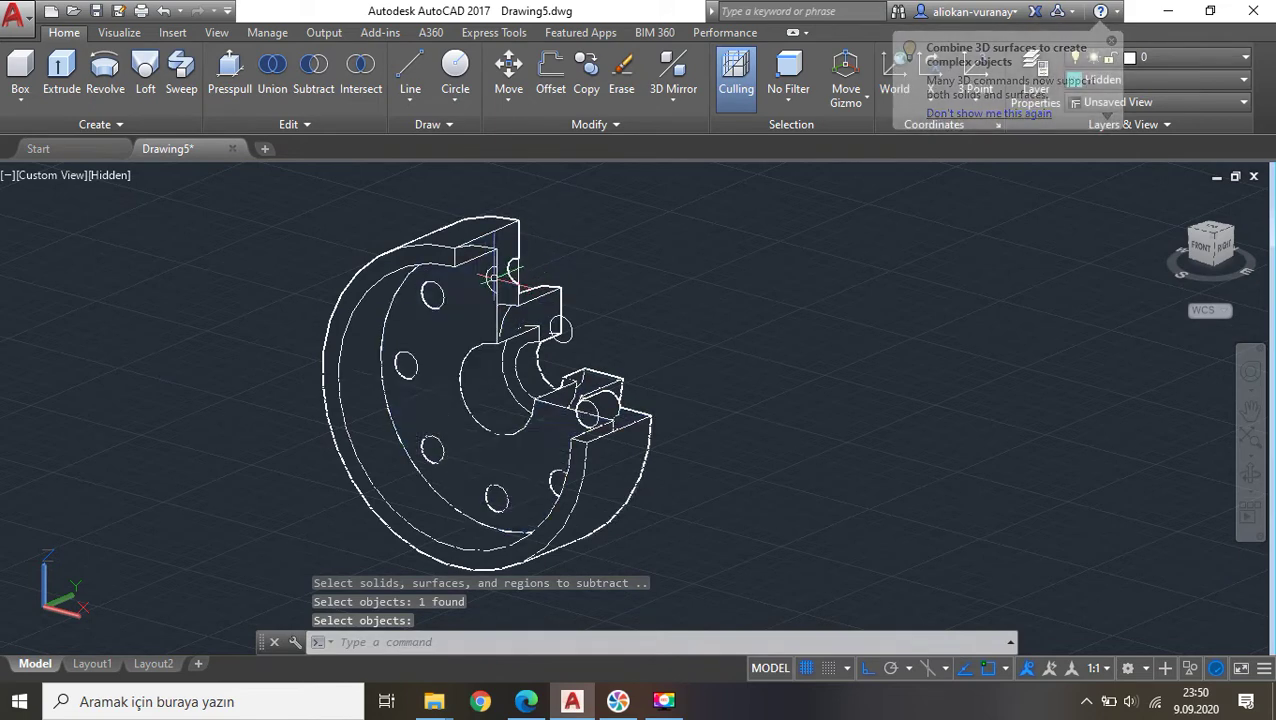
Subtract two more hole cylinders from the flange, one at a time.
{"action": "left_click", "coordinate": [323, 72]}
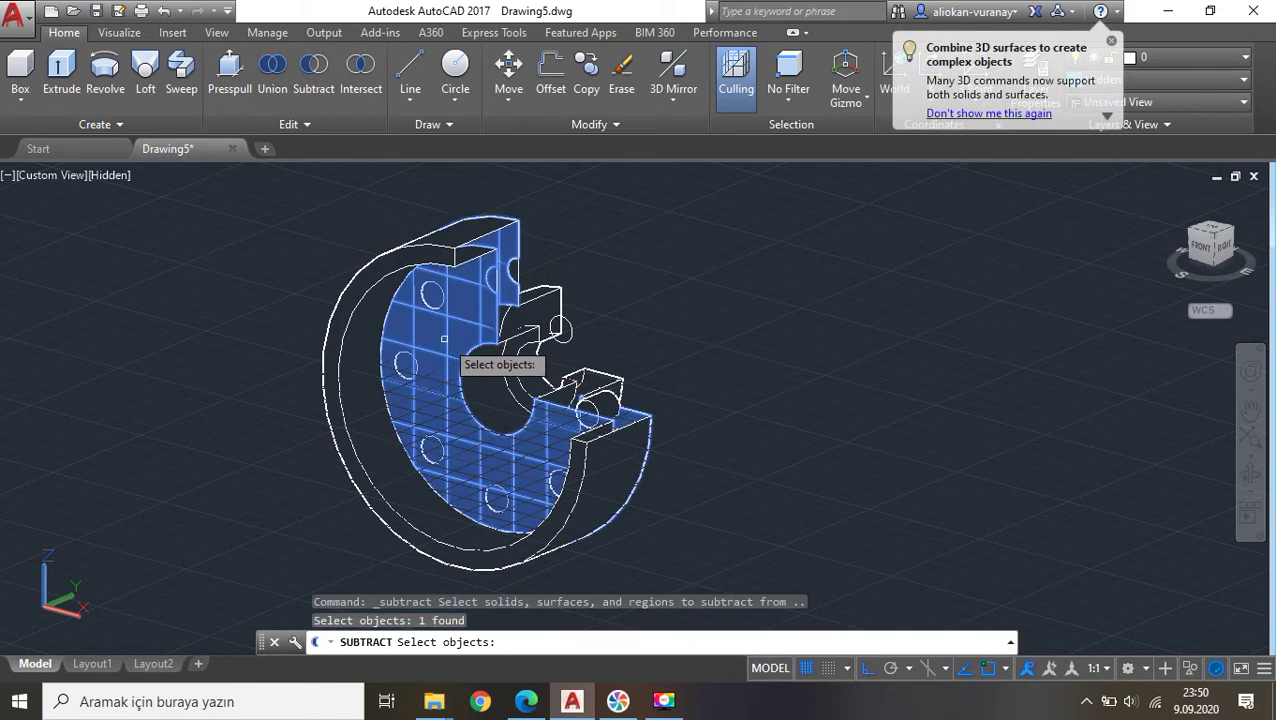
{"action": "key", "text": "Return"}
{"action": "left_click", "coordinate": [431, 292]}
{"action": "key", "text": "Return"}
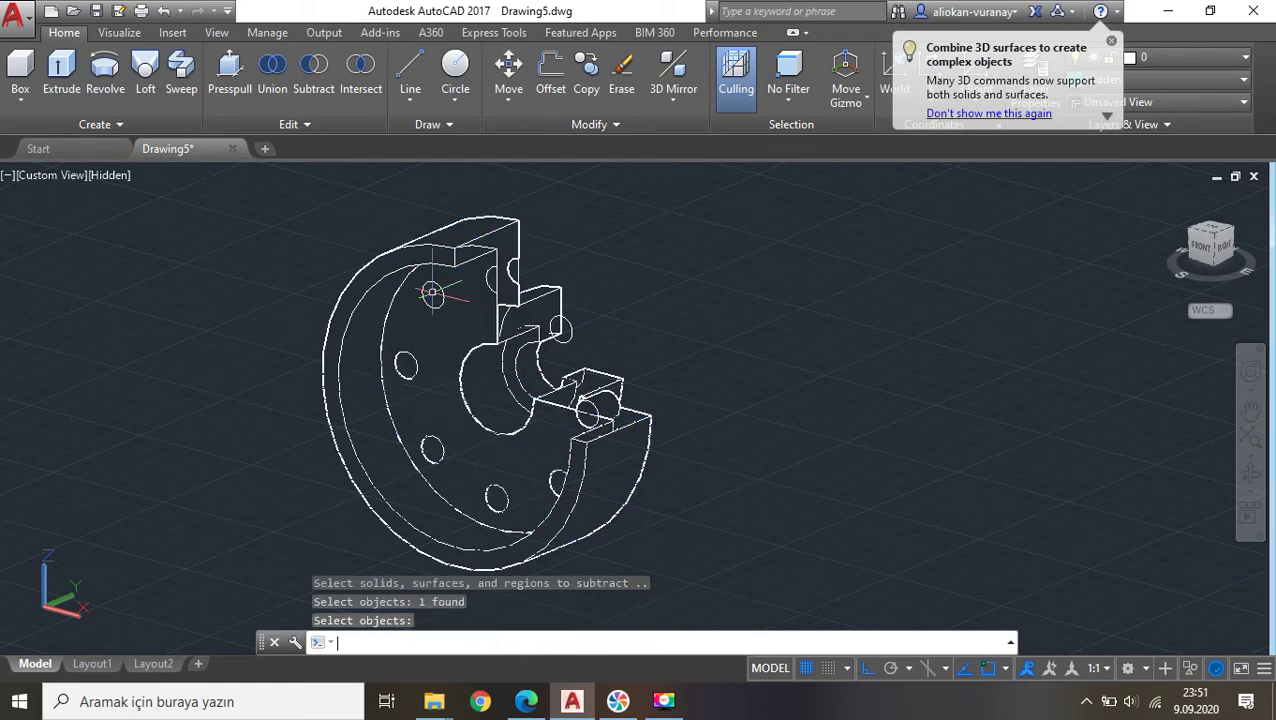
{"action": "left_click", "coordinate": [313, 72]}
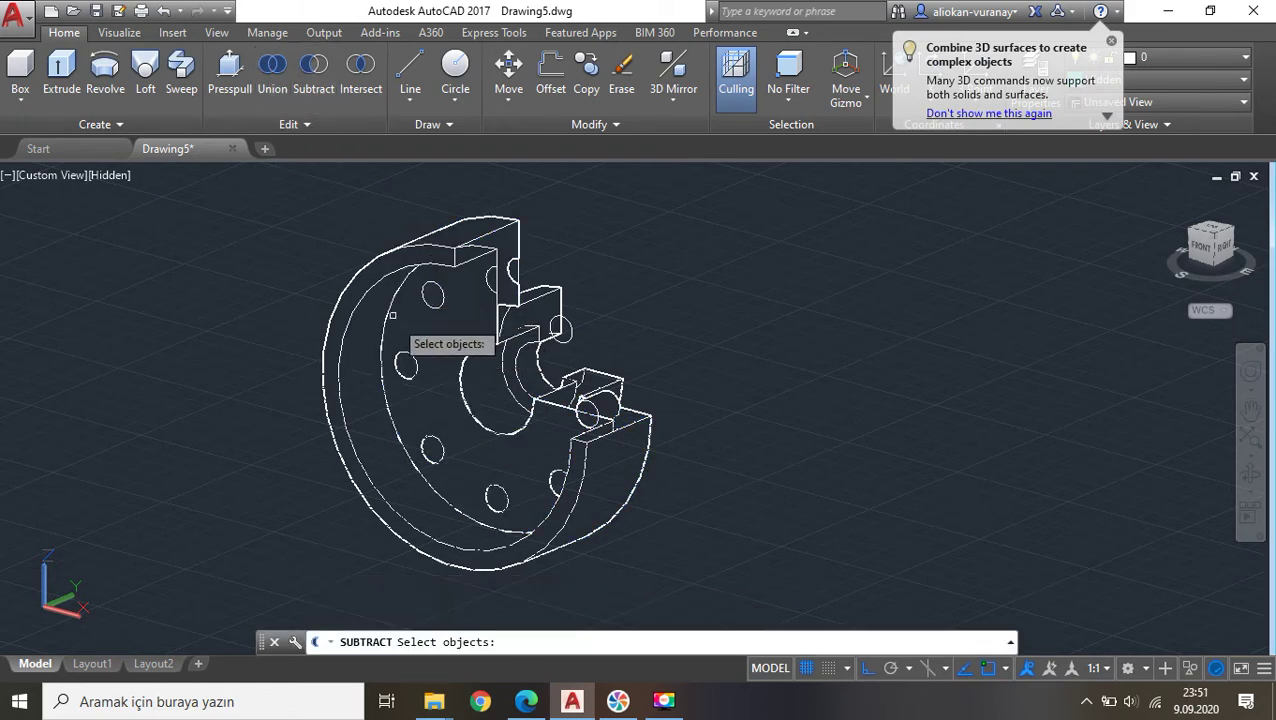
{"action": "left_click", "coordinate": [449, 403]}
{"action": "key", "text": "Return"}
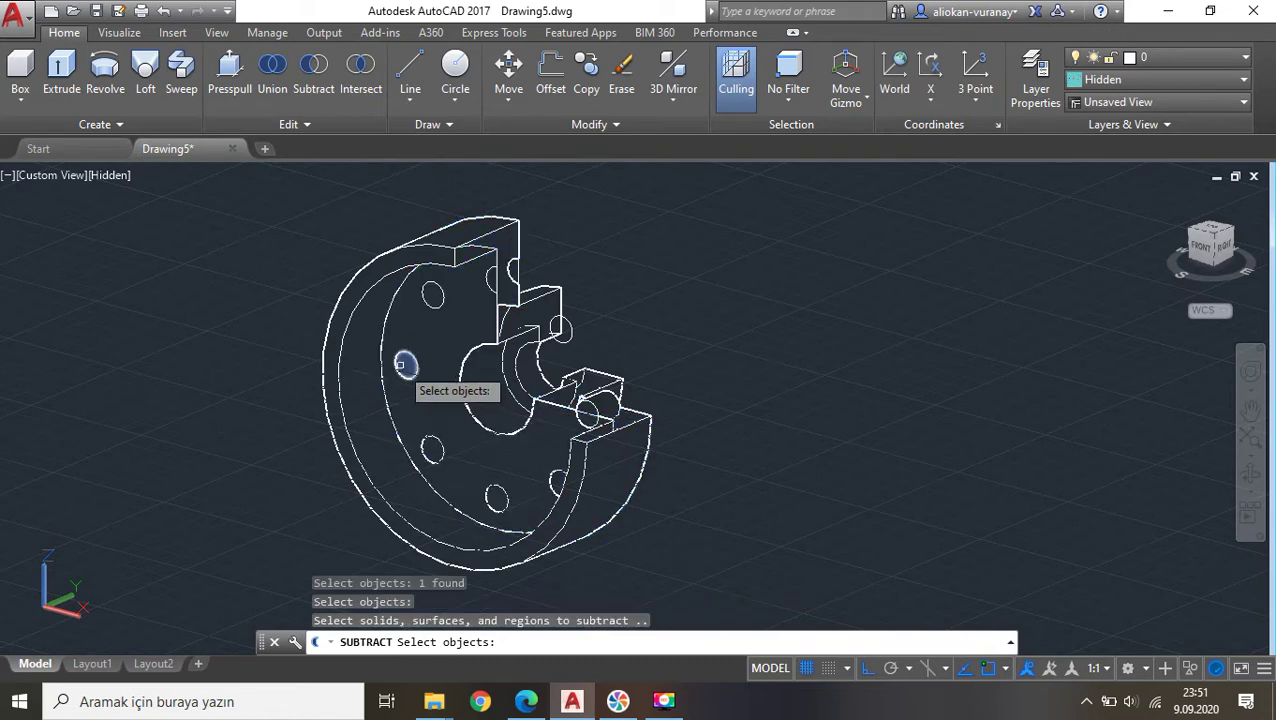
{"action": "left_click", "coordinate": [405, 364]}
{"action": "key", "text": "Return"}
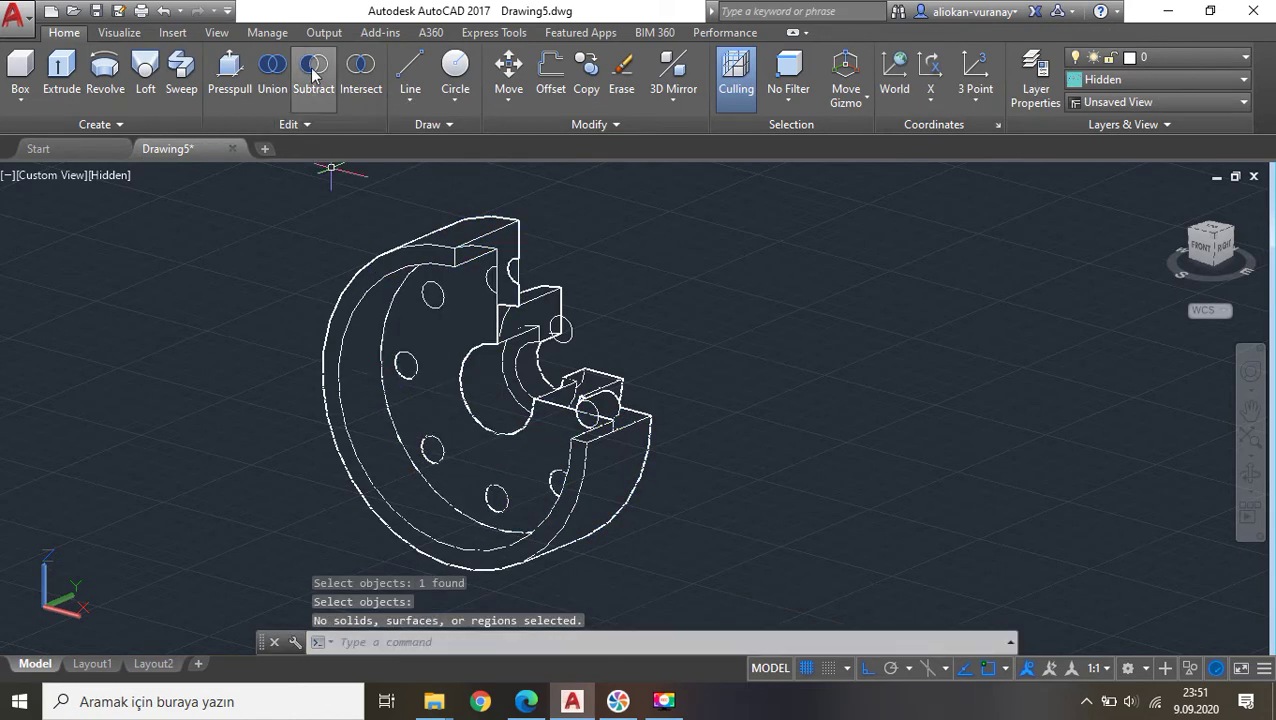
Subtract the left and bottom hole cylinders from the flange.
{"action": "left_click", "coordinate": [313, 72]}
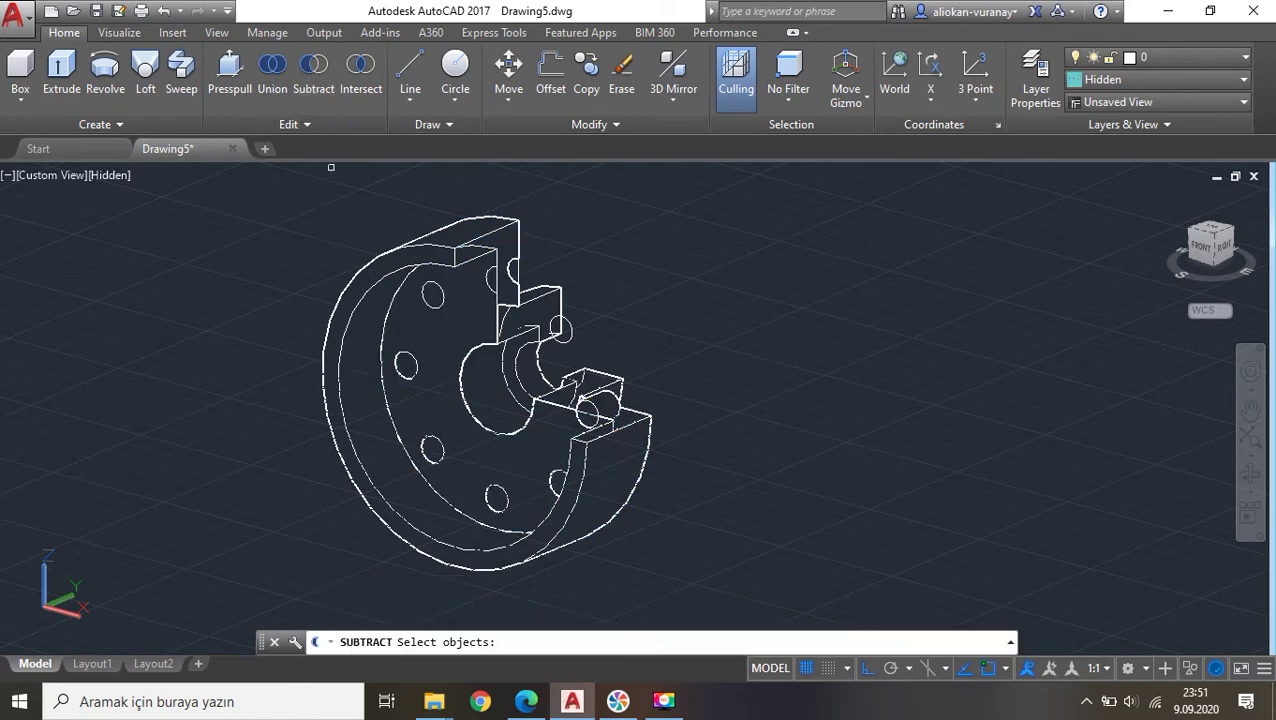
{"action": "left_click", "coordinate": [436, 369]}
{"action": "key", "text": "Return"}
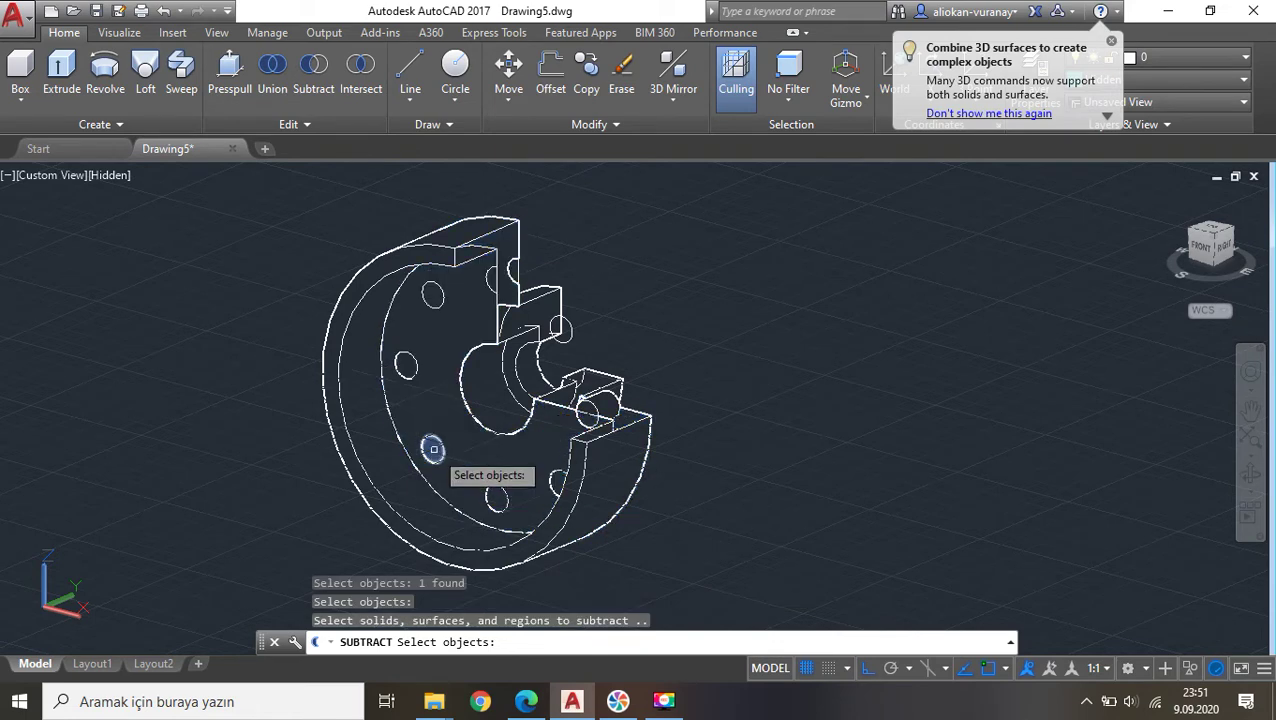
{"action": "left_click", "coordinate": [431, 452]}
{"action": "key", "text": "Return"}
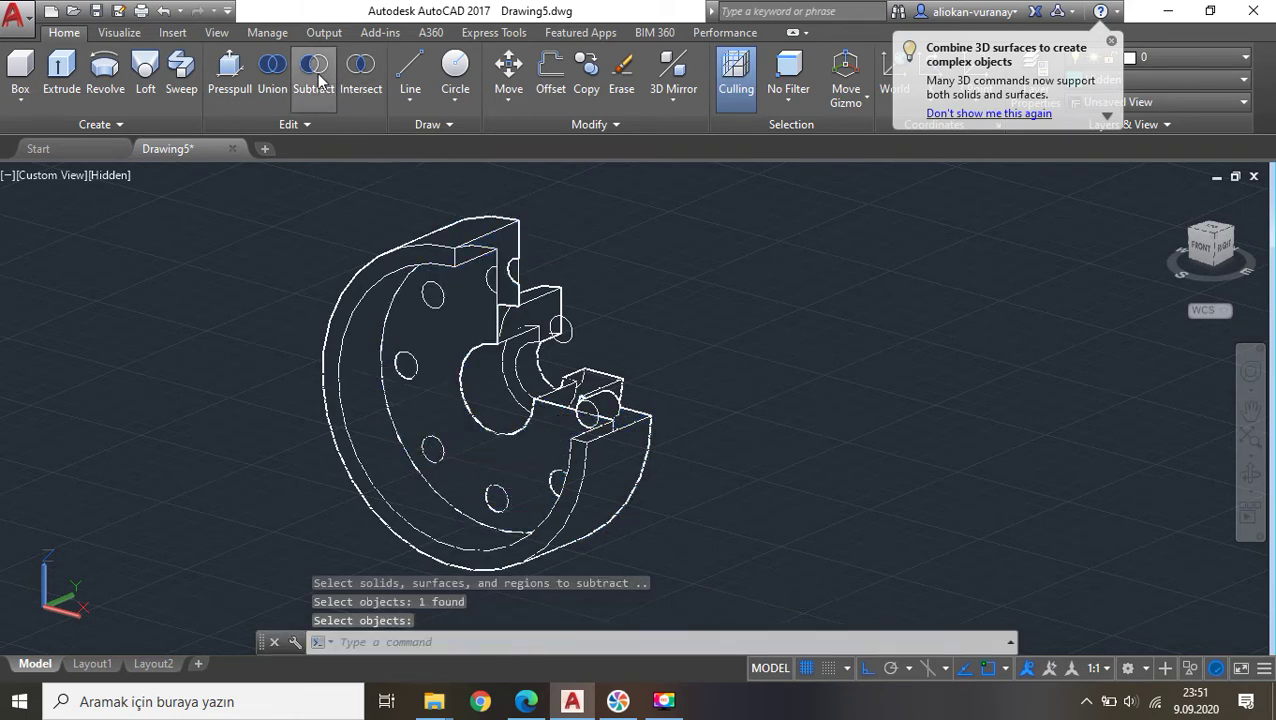
{"action": "left_click", "coordinate": [318, 78]}
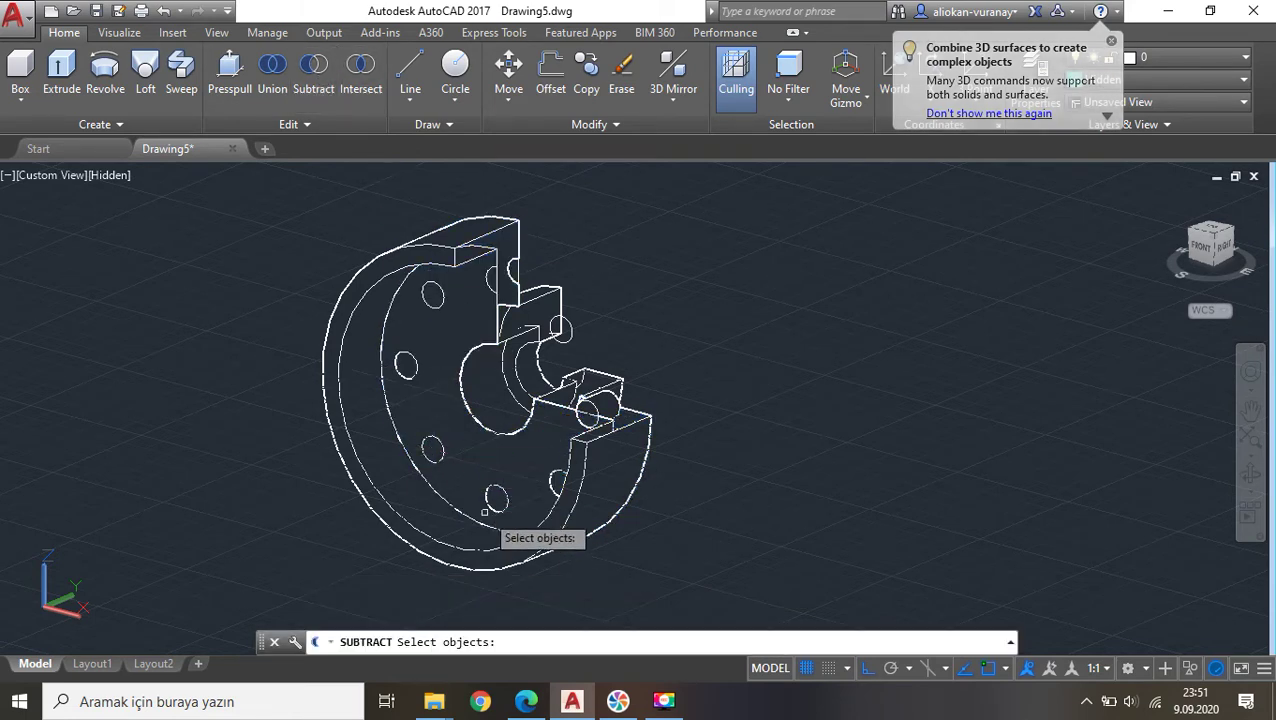
{"action": "left_click", "coordinate": [519, 457]}
{"action": "key", "text": "Return"}
{"action": "left_click", "coordinate": [496, 499]}
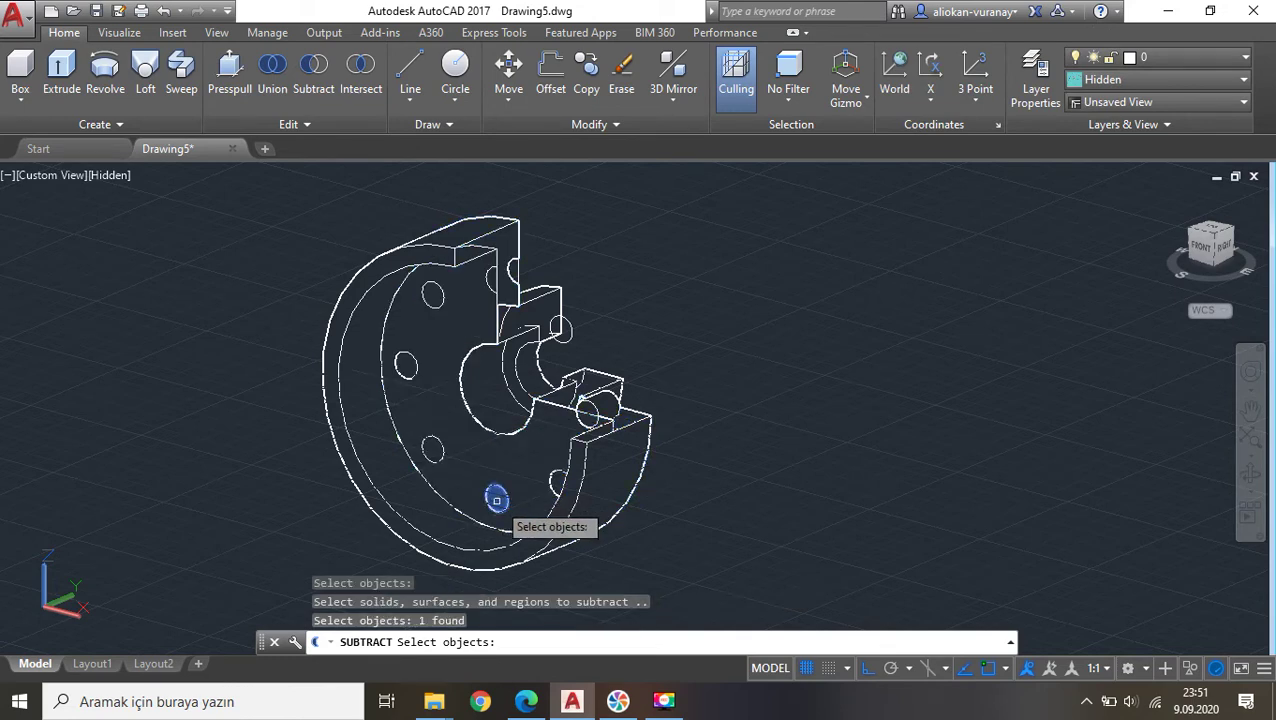
{"action": "key", "text": "Return"}
Subtract two further cylinders, including the one in the lower notch, and orbit to check.
{"action": "left_click", "coordinate": [322, 86]}
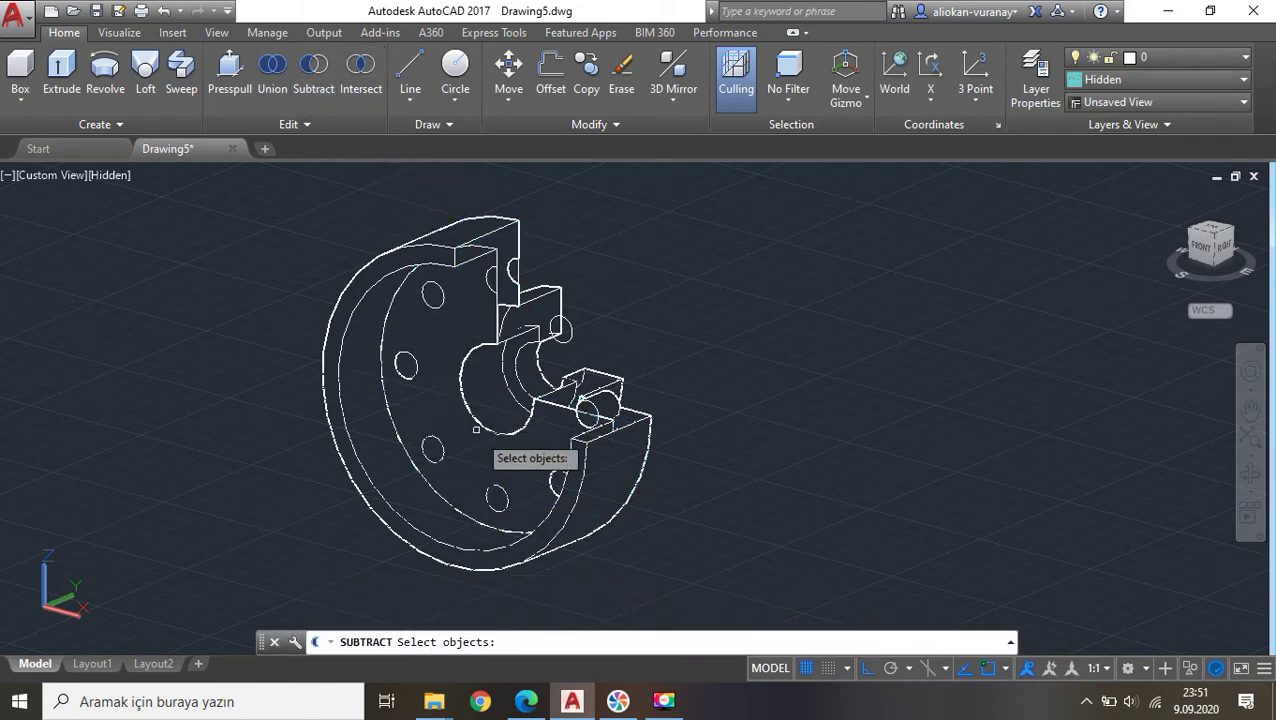
{"action": "left_click", "coordinate": [525, 485]}
{"action": "key", "text": "Return"}
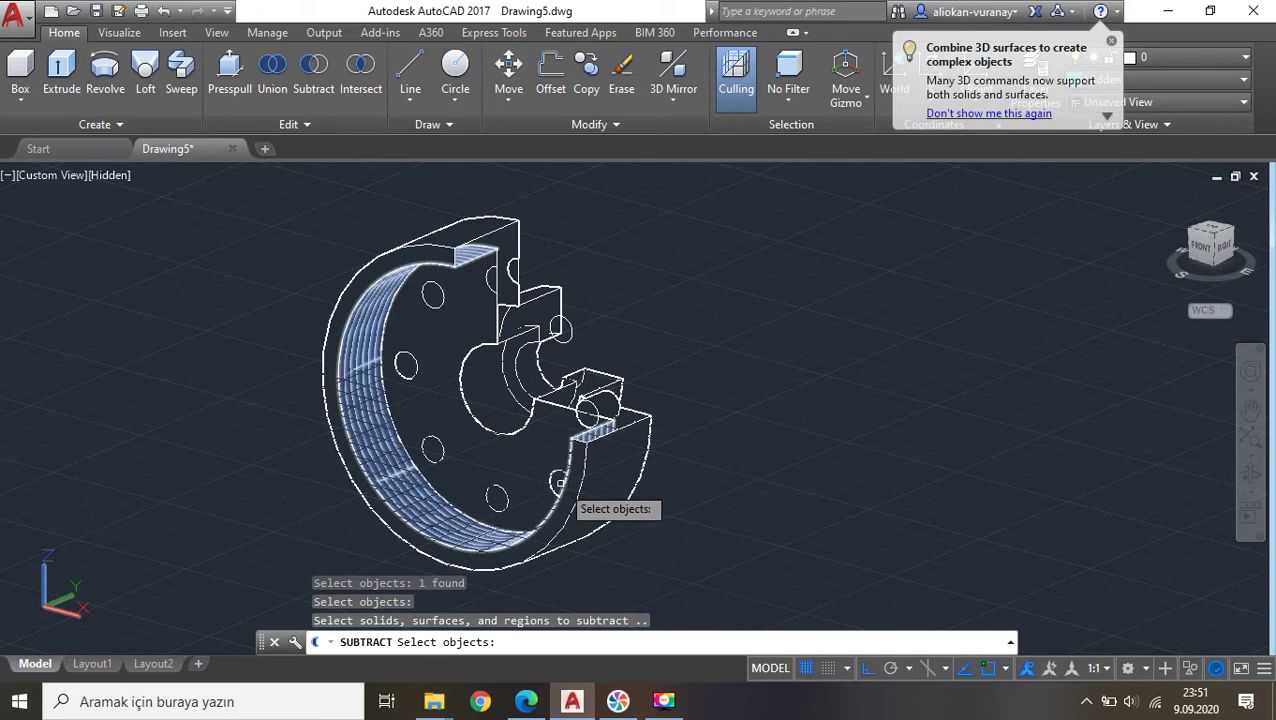
{"action": "left_click", "coordinate": [559, 483]}
{"action": "key", "text": "Return"}
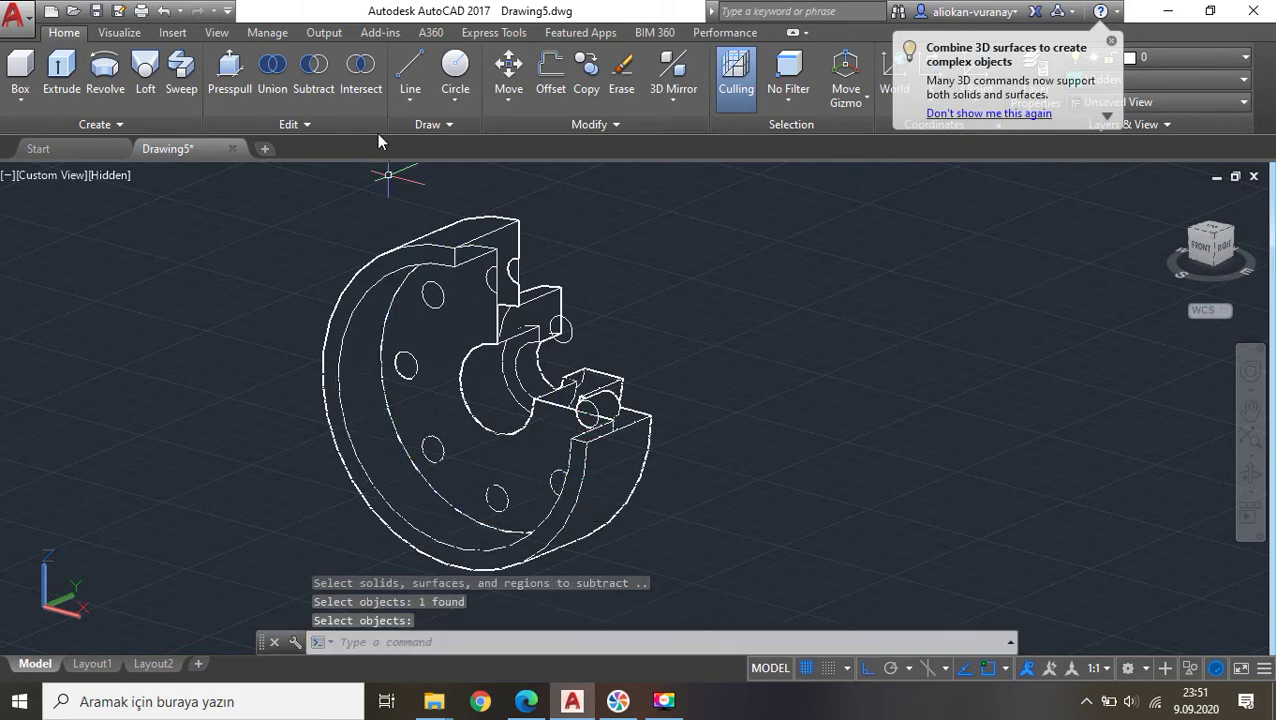
{"action": "left_click", "coordinate": [314, 80]}
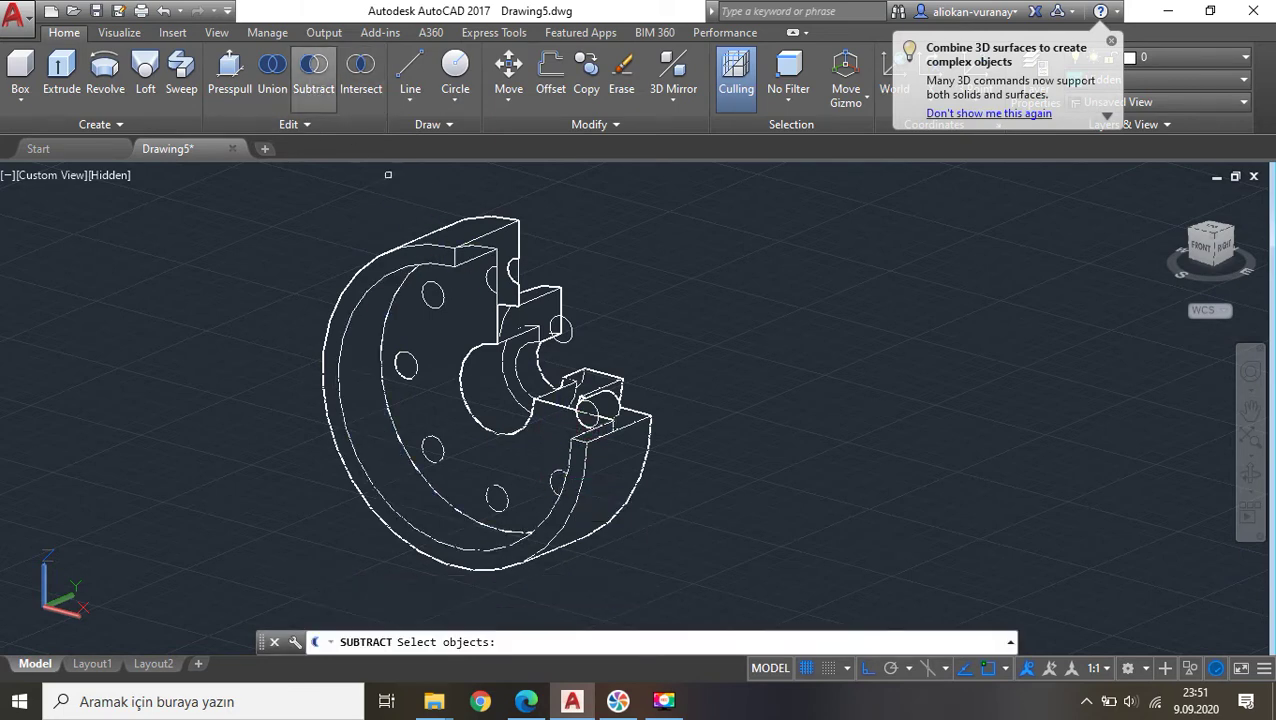
{"action": "left_click", "coordinate": [557, 437]}
{"action": "key", "text": "Return"}
{"action": "left_click", "coordinate": [606, 401]}
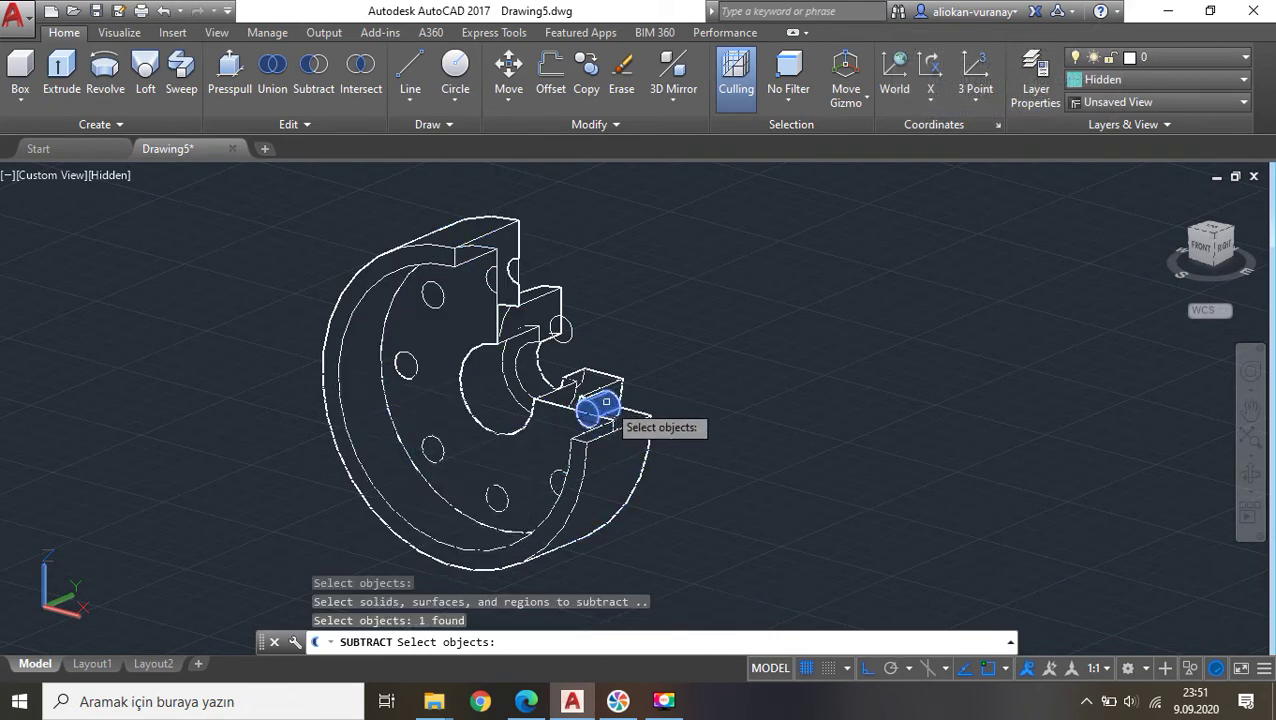
{"action": "mouse_move", "coordinate": [606, 401]}
{"action": "middle_mouse_down", "text": "shift"}
{"action": "mouse_move", "coordinate": [608, 335]}
{"action": "mouse_move", "coordinate": [655, 302]}
{"action": "middle_mouse_up", "text": "shift"}
Finish the last subtraction and delete the leftover vertical edge.
{"action": "key", "text": "Return"}
{"action": "scroll", "coordinate": [501, 270], "scroll_direction": "up", "scroll_amount": 5}
{"action": "left_click", "coordinate": [498, 264]}
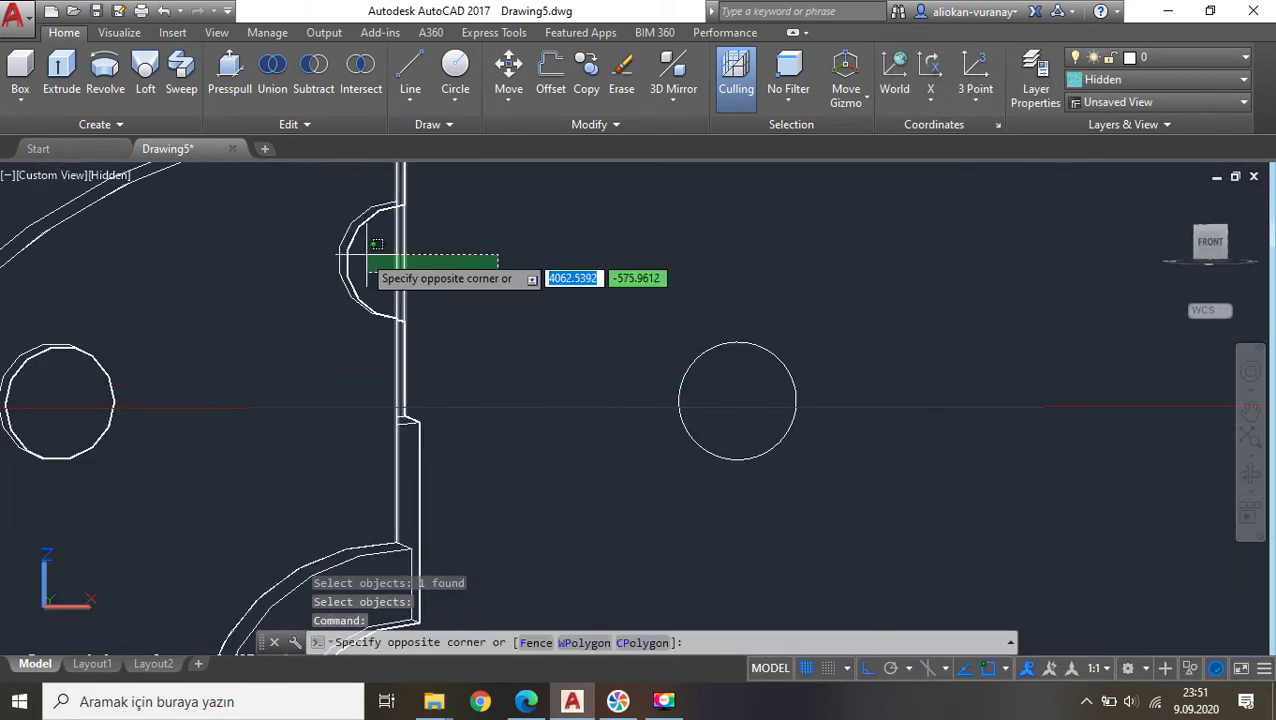
{"action": "left_click", "coordinate": [375, 248]}
{"action": "key", "text": "Delete"}
{"action": "scroll", "coordinate": [579, 451], "scroll_direction": "down", "scroll_amount": 4}
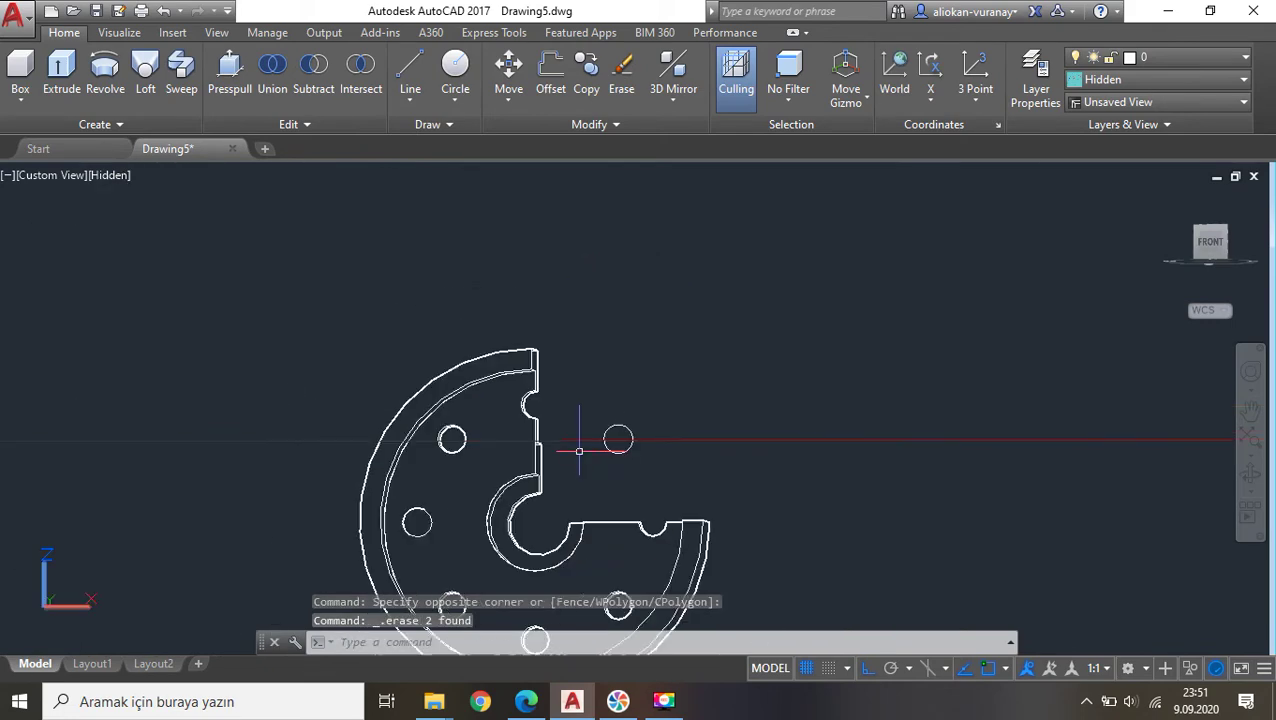
Erase the leftover small circle and orbit the ring to an isometric view.
{"action": "left_click_drag", "start_coordinate": [642, 473], "coordinate": [615, 428]}
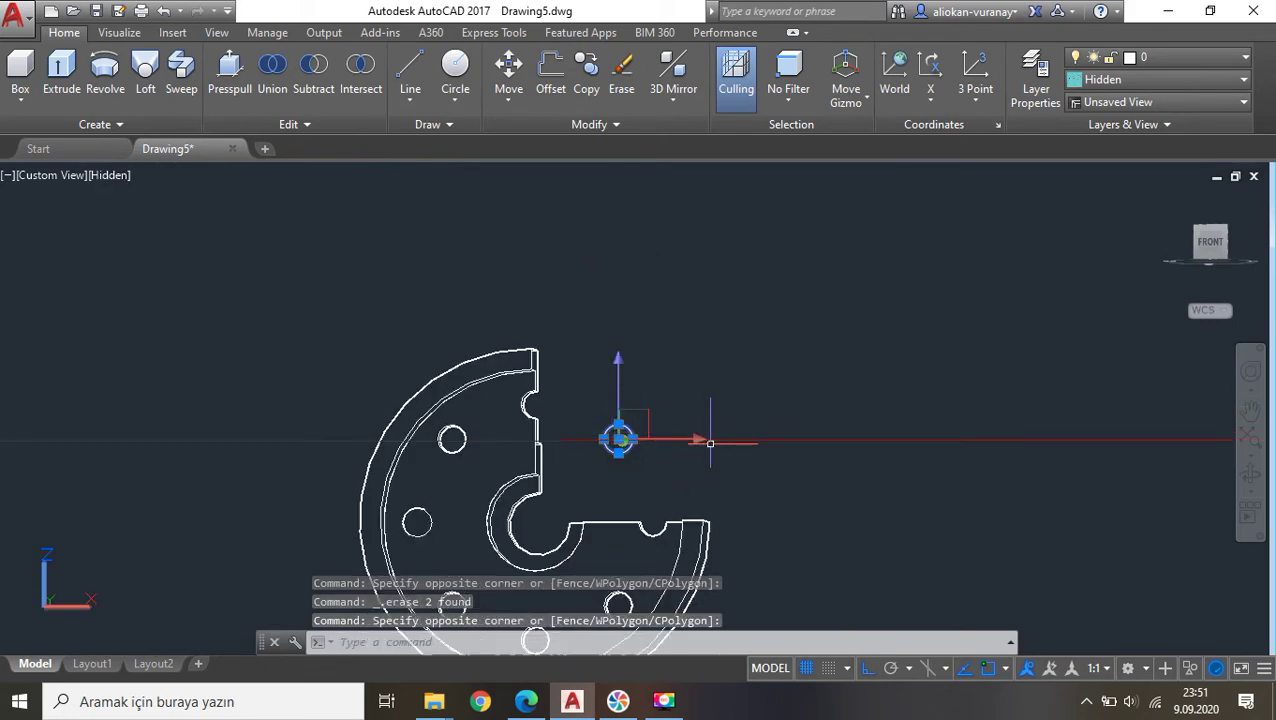
{"action": "type", "text": "e"}
{"action": "key", "text": "Return"}
{"action": "scroll", "coordinate": [661, 443], "scroll_direction": "down", "scroll_amount": 2}
{"action": "mouse_move", "coordinate": [740, 410]}
{"action": "middle_mouse_down", "text": "shift"}
{"action": "mouse_move", "coordinate": [673, 470]}
{"action": "mouse_move", "coordinate": [700, 468]}
{"action": "middle_mouse_up", "text": "shift"}
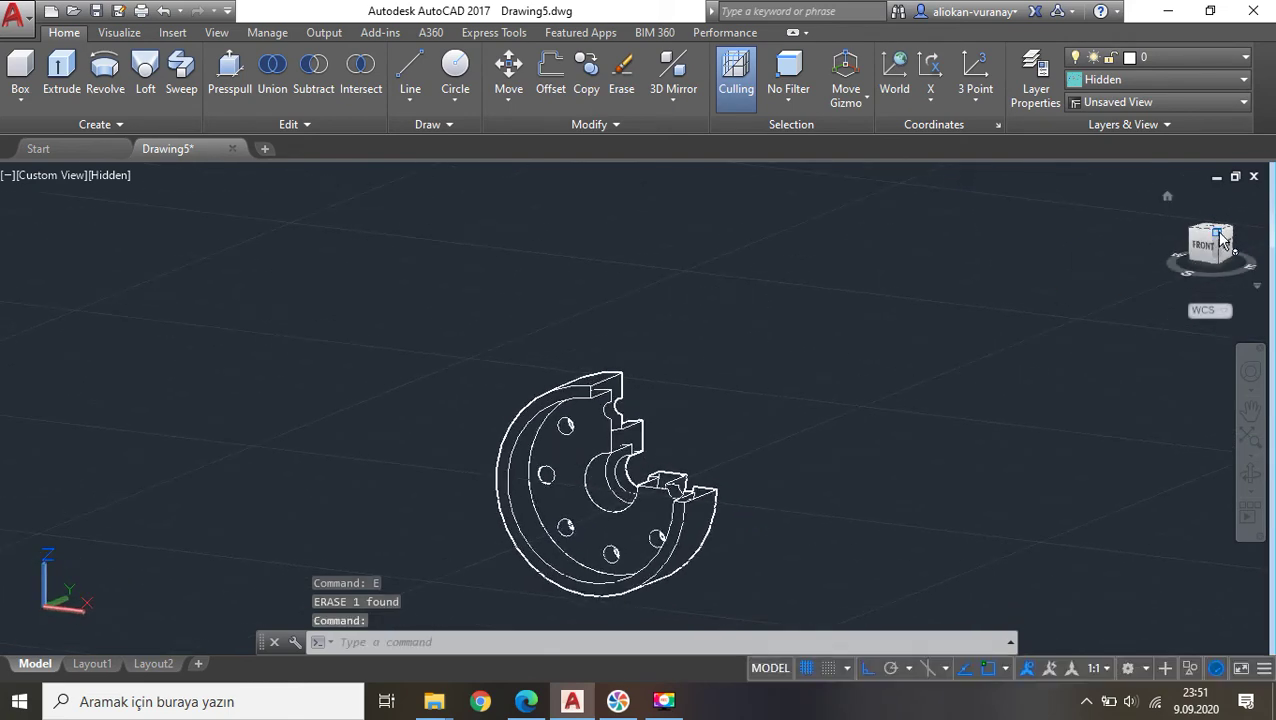
{"action": "left_click", "coordinate": [1220, 240]}
{"action": "mouse_move", "coordinate": [835, 395]}
{"action": "middle_mouse_down", "text": "shift"}
{"action": "mouse_move", "coordinate": [515, 292]}
{"action": "mouse_move", "coordinate": [550, 340]}
{"action": "mouse_move", "coordinate": [644, 397]}
{"action": "mouse_move", "coordinate": [730, 400]}
{"action": "middle_mouse_up", "text": "shift"}
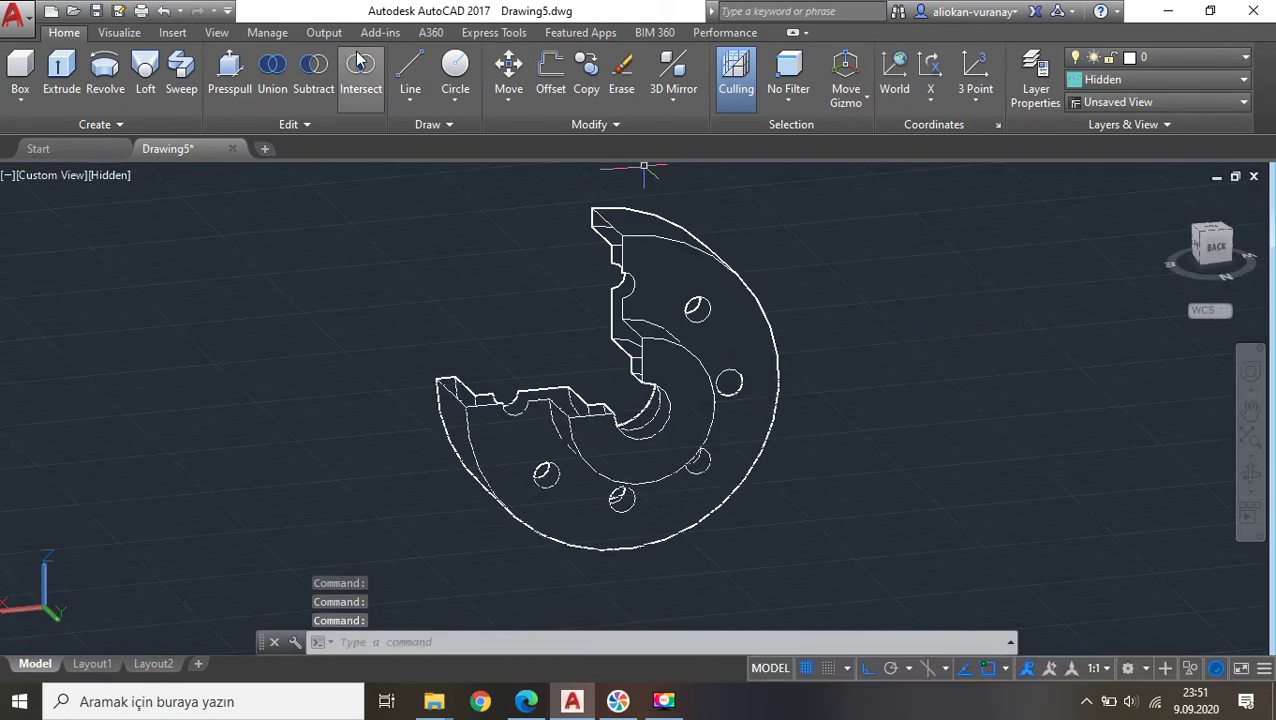
Subtract the remaining small hole cylinder from the flanged ring and orbit to inspect it.
{"action": "left_click", "coordinate": [318, 70]}
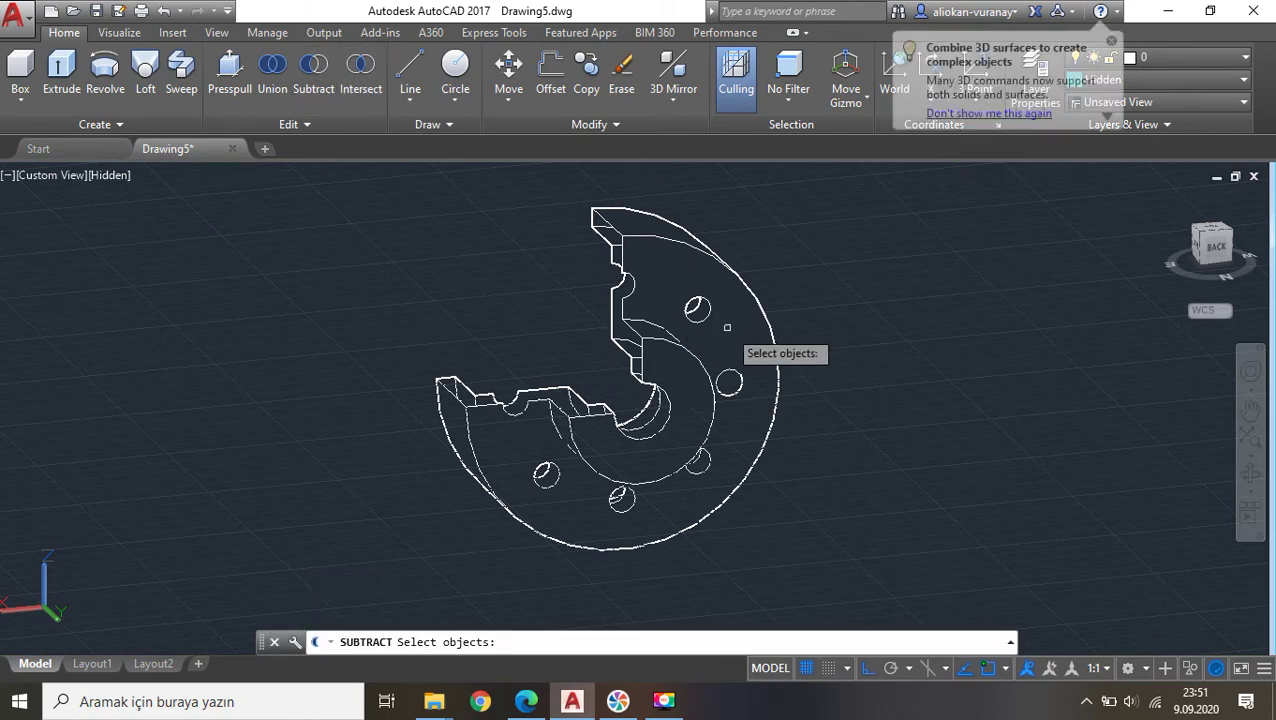
{"action": "left_click", "coordinate": [738, 371]}
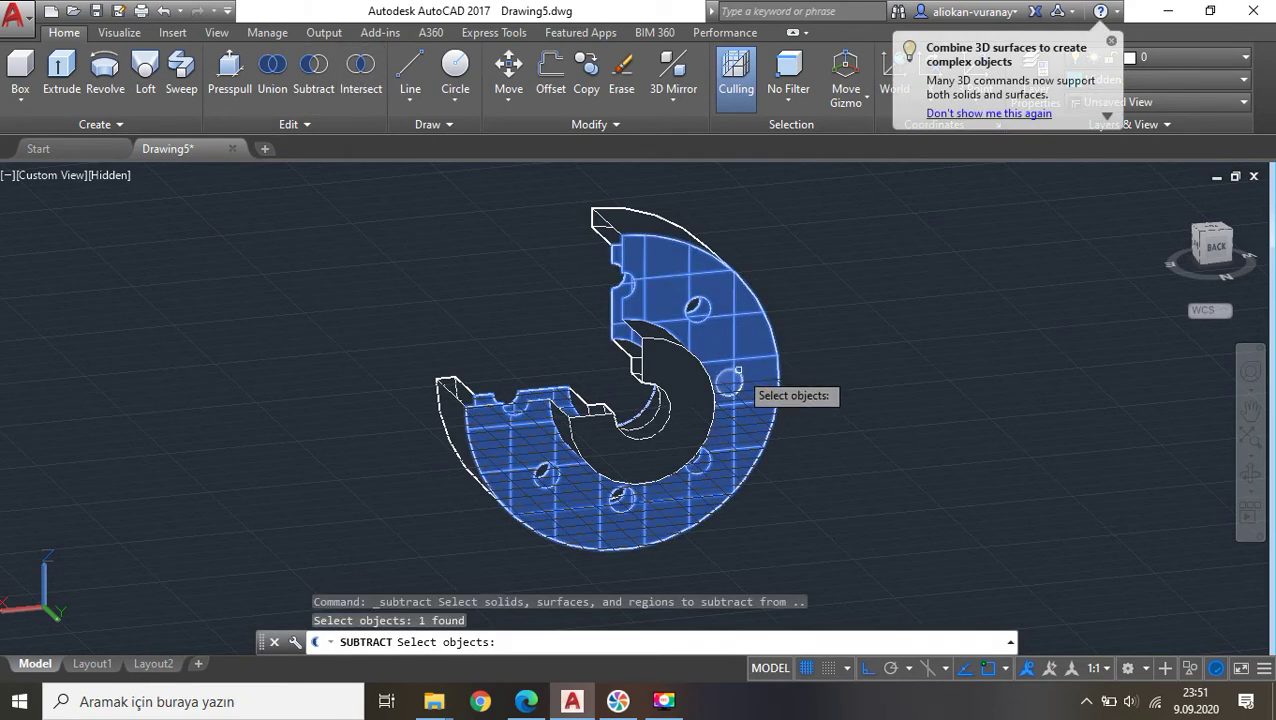
{"action": "key", "text": "Return"}
{"action": "left_click", "coordinate": [731, 386]}
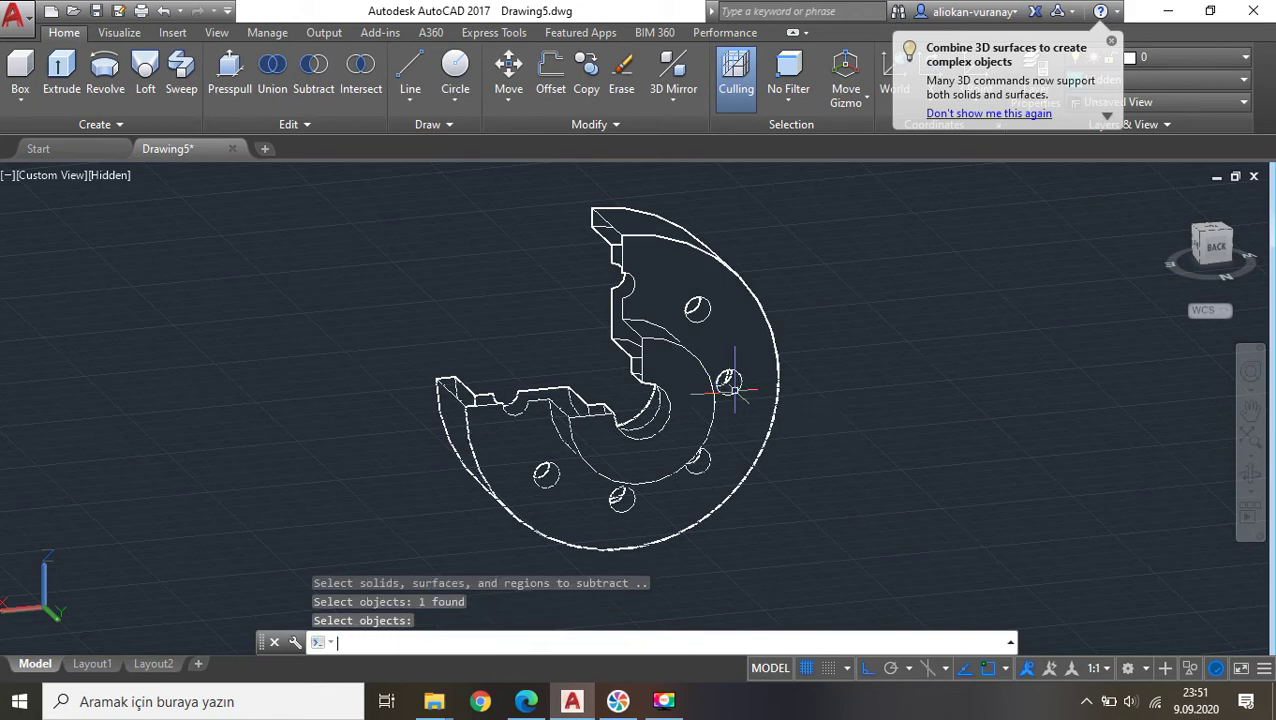
{"action": "key", "text": "Return"}
{"action": "mouse_move", "coordinate": [826, 399]}
{"action": "middle_mouse_down", "text": "shift"}
{"action": "mouse_move", "coordinate": [803, 361]}
{"action": "mouse_move", "coordinate": [991, 413]}
{"action": "middle_mouse_up", "text": "shift"}
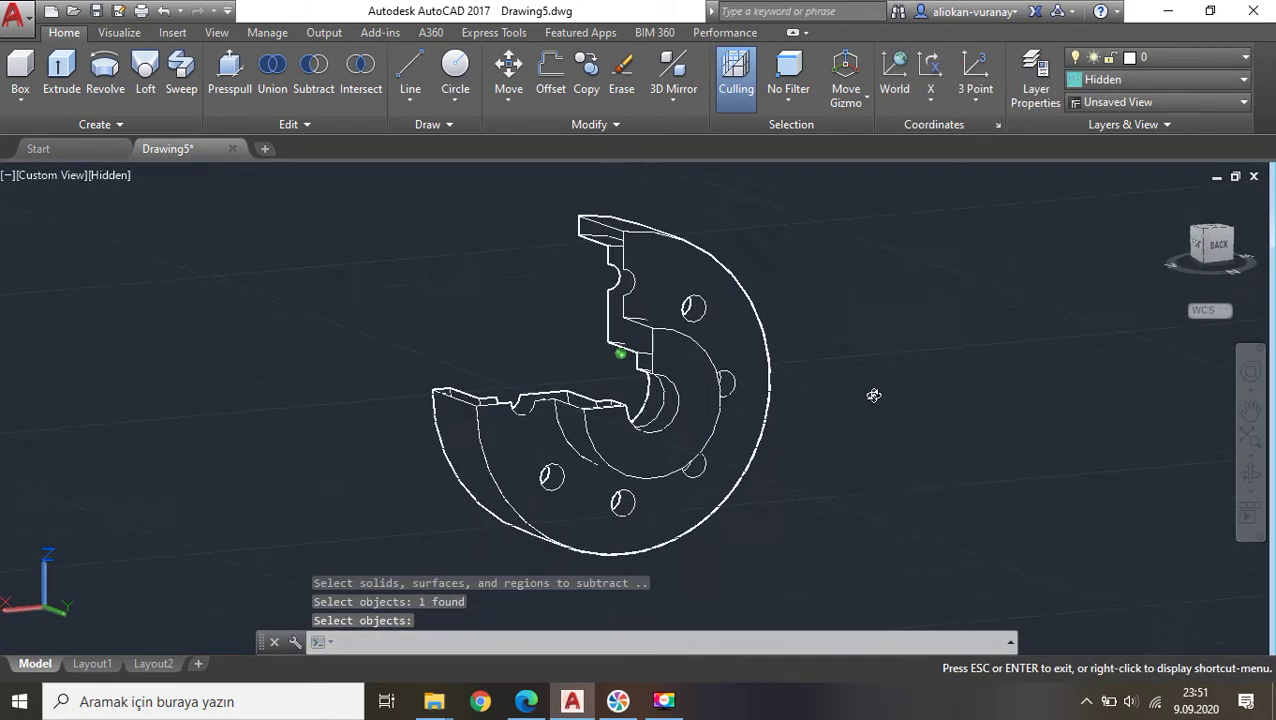
{"action": "middle_click_drag", "start_coordinate": [478, 374], "coordinate": [622, 352], "text": "shift"}
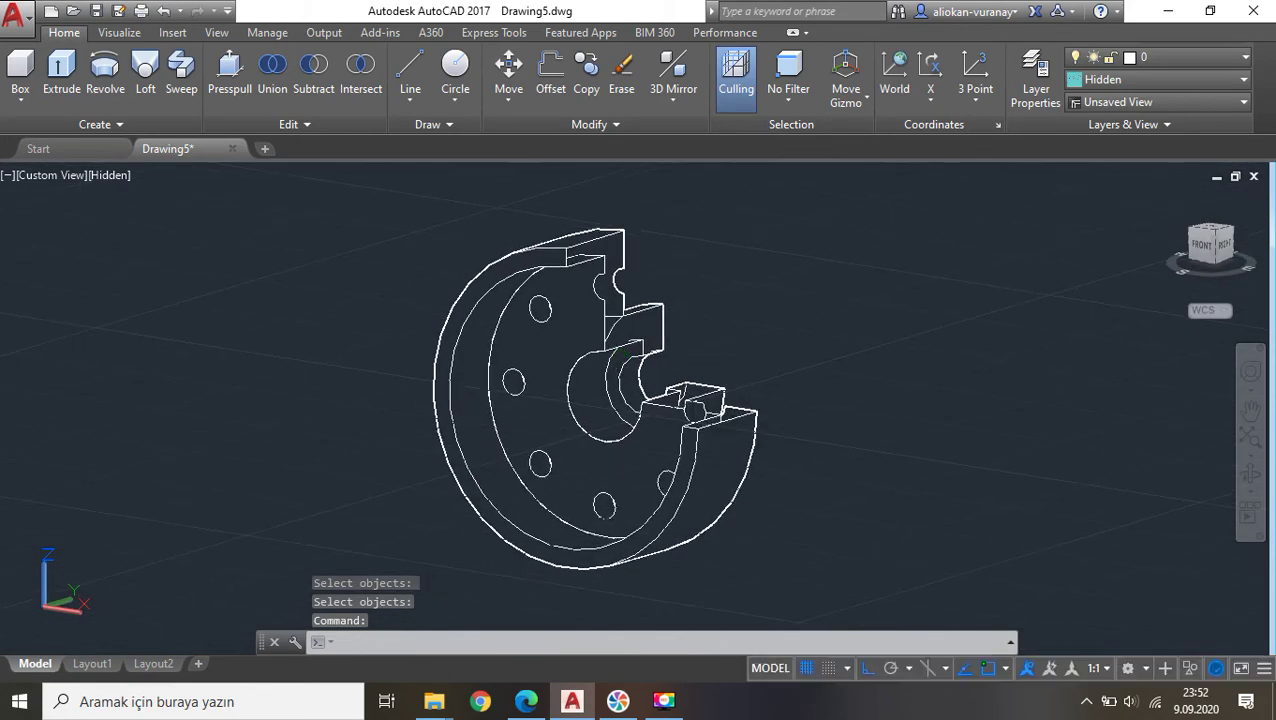
Browse the Home tab's 3D array, UCS, modify, selection filter and solid creation dropdowns without choosing any.
{"action": "left_click", "coordinate": [687, 108]}
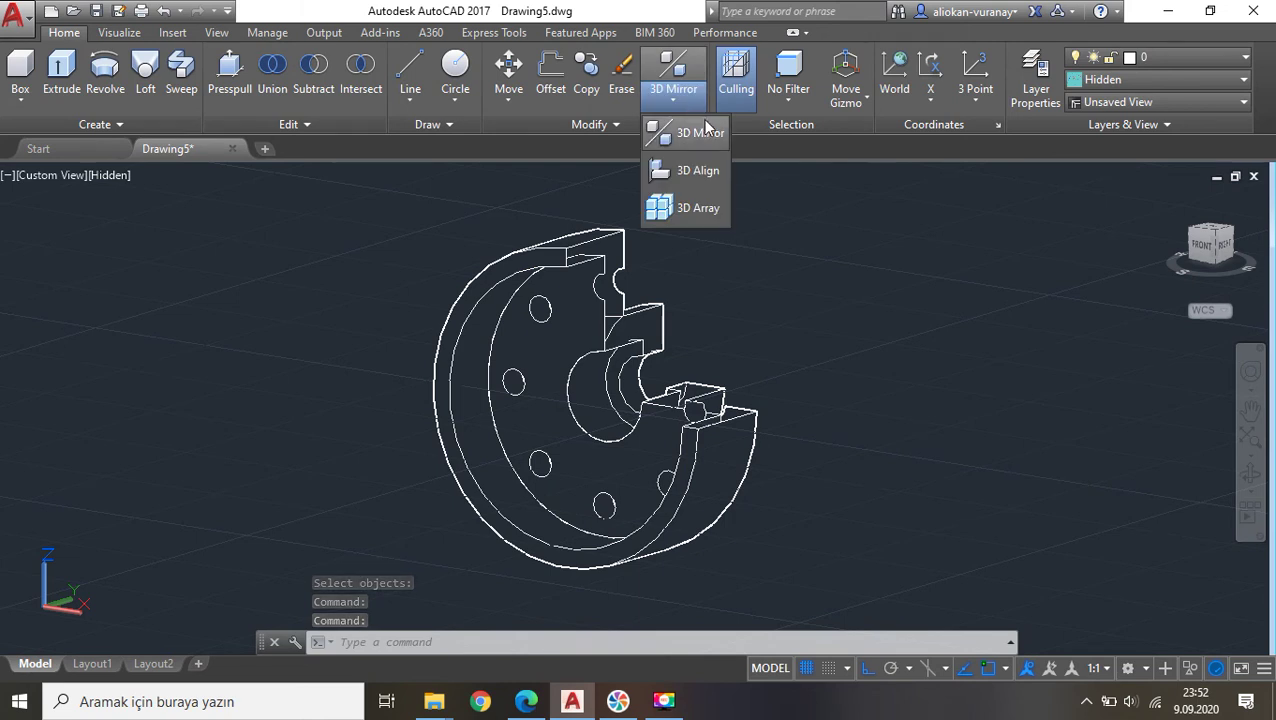
{"action": "left_click", "coordinate": [698, 110]}
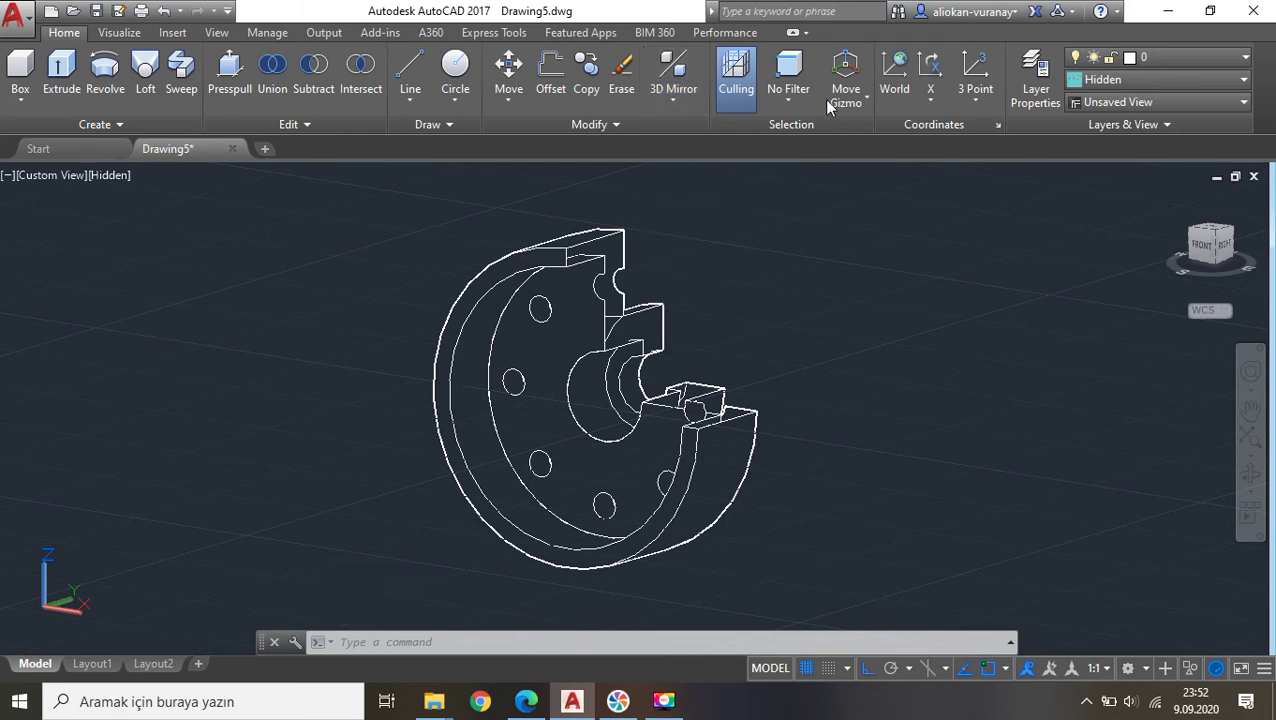
{"action": "left_click", "coordinate": [934, 98]}
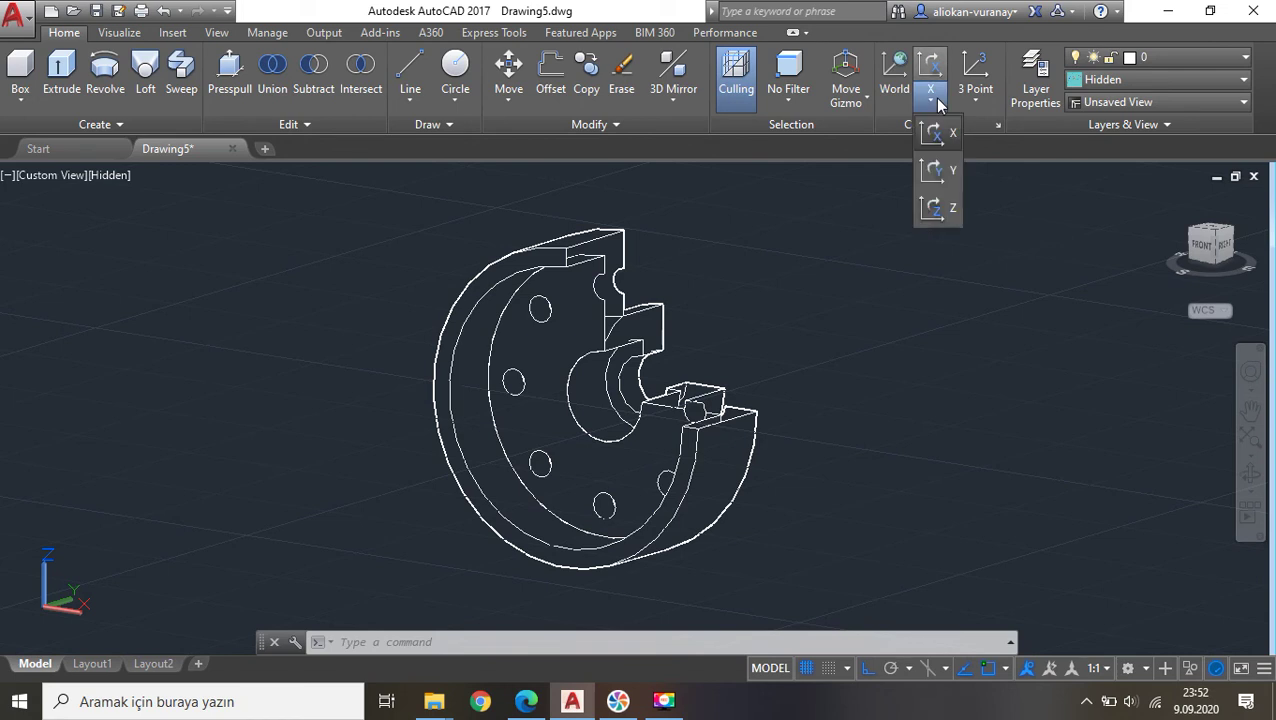
{"action": "left_click", "coordinate": [937, 98]}
{"action": "left_click", "coordinate": [964, 104]}
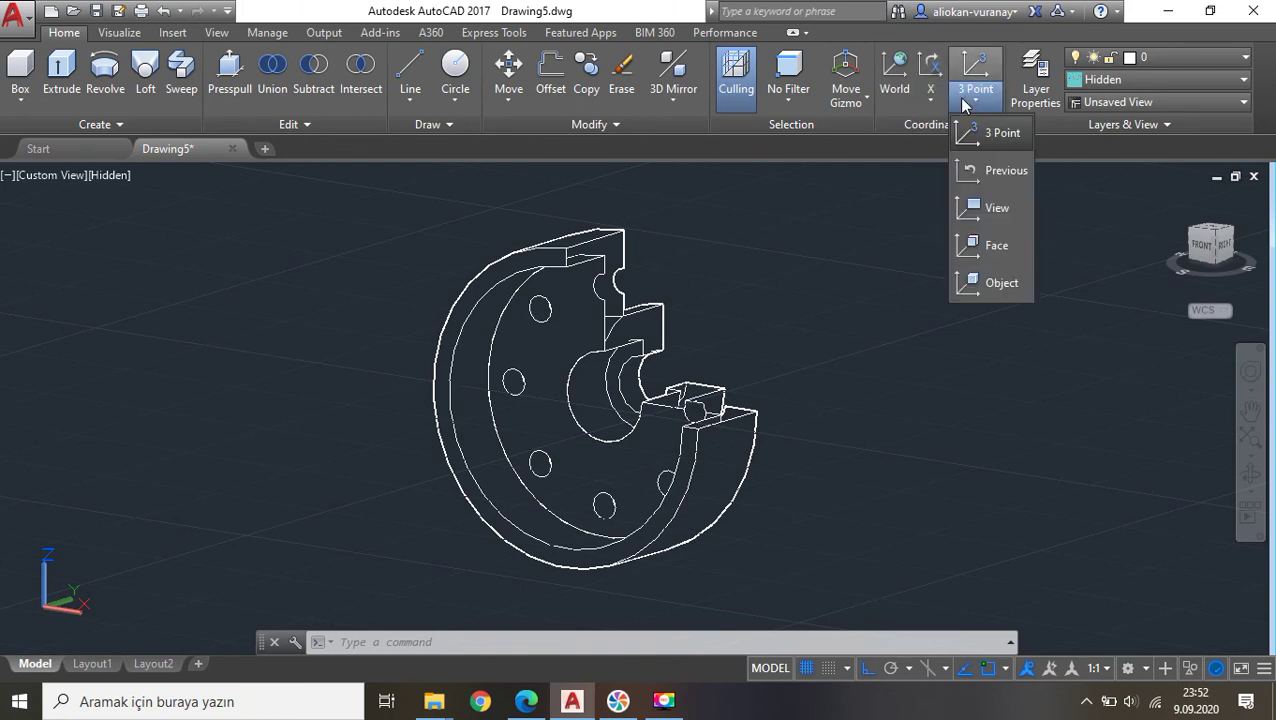
{"action": "left_click", "coordinate": [960, 97]}
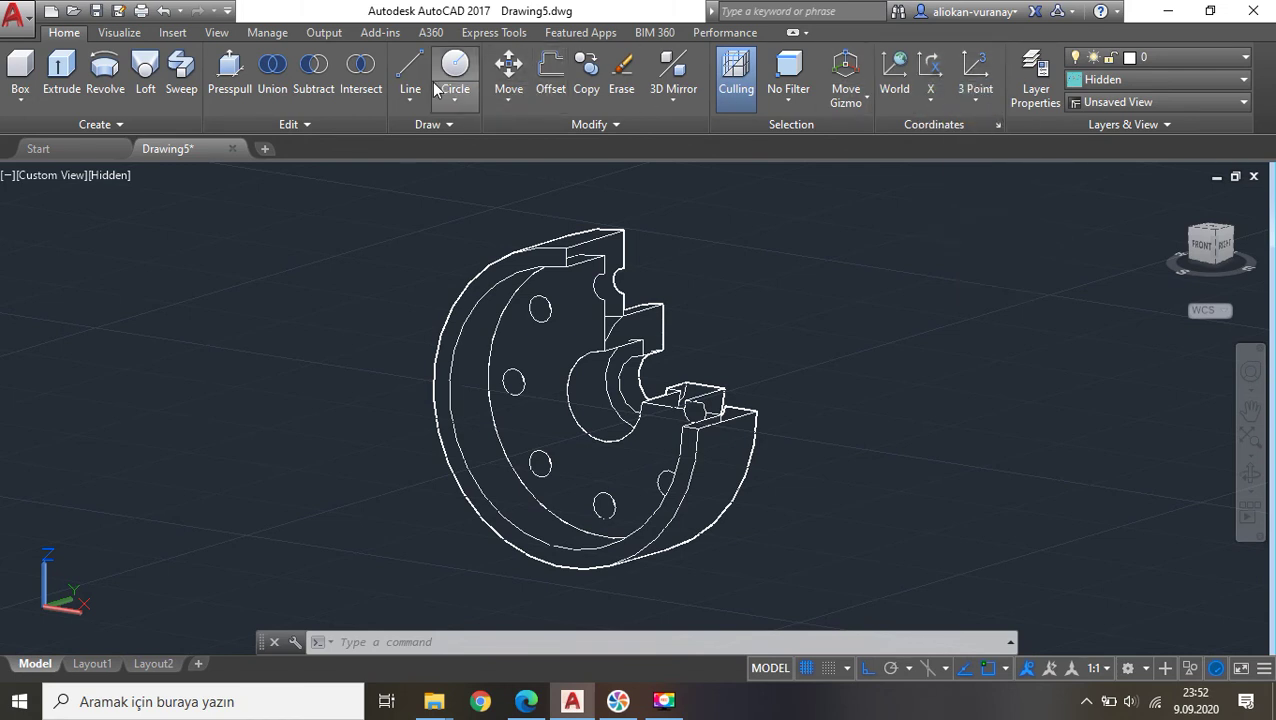
{"action": "left_click", "coordinate": [577, 130]}
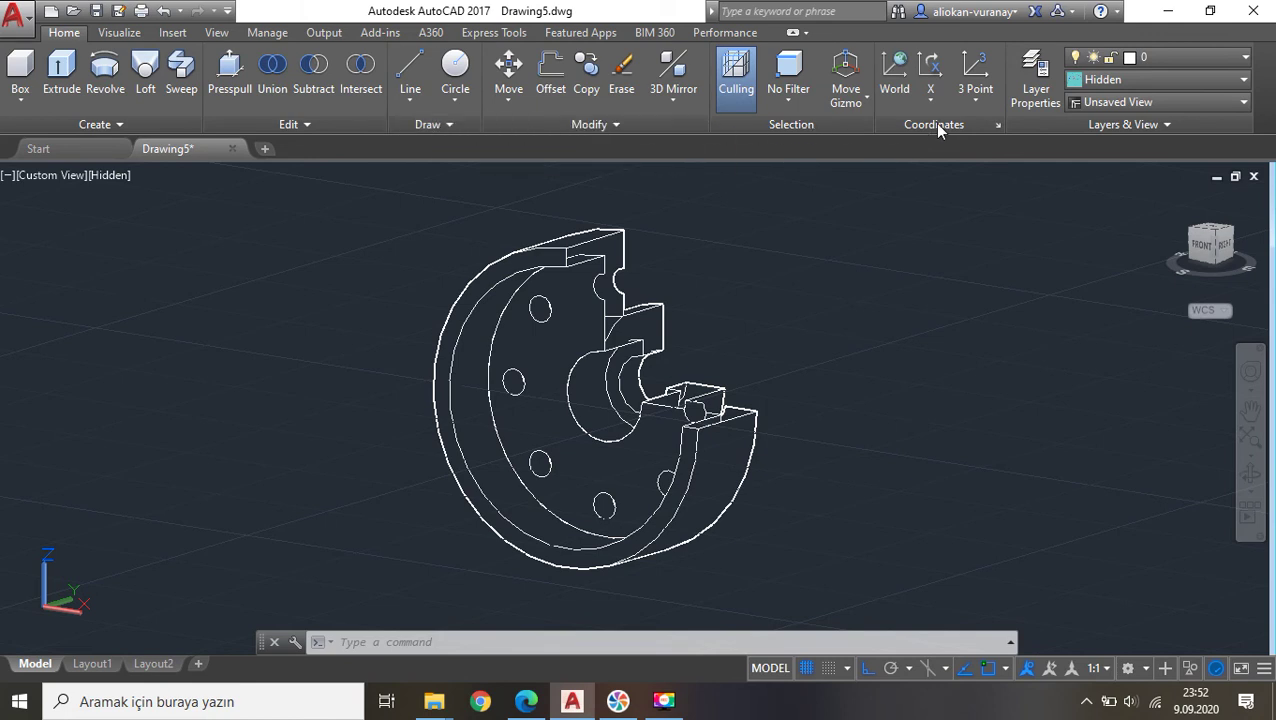
{"action": "left_click", "coordinate": [800, 102]}
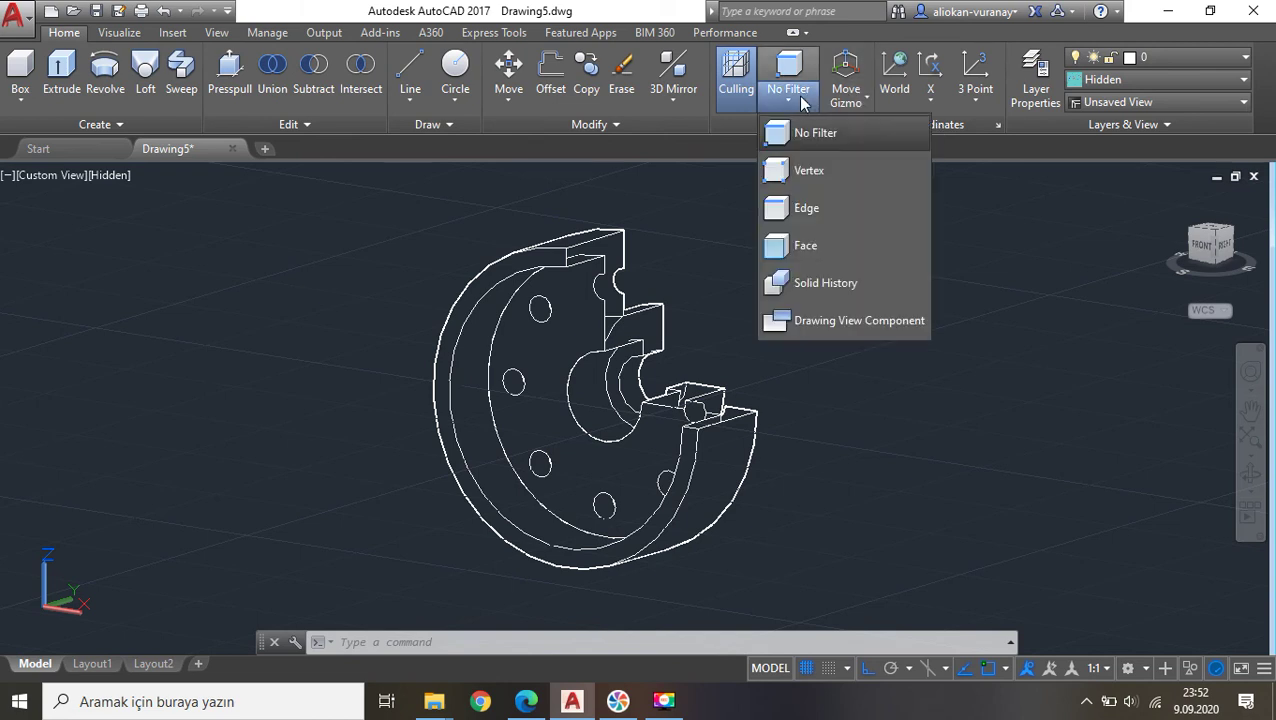
{"action": "left_click", "coordinate": [934, 100]}
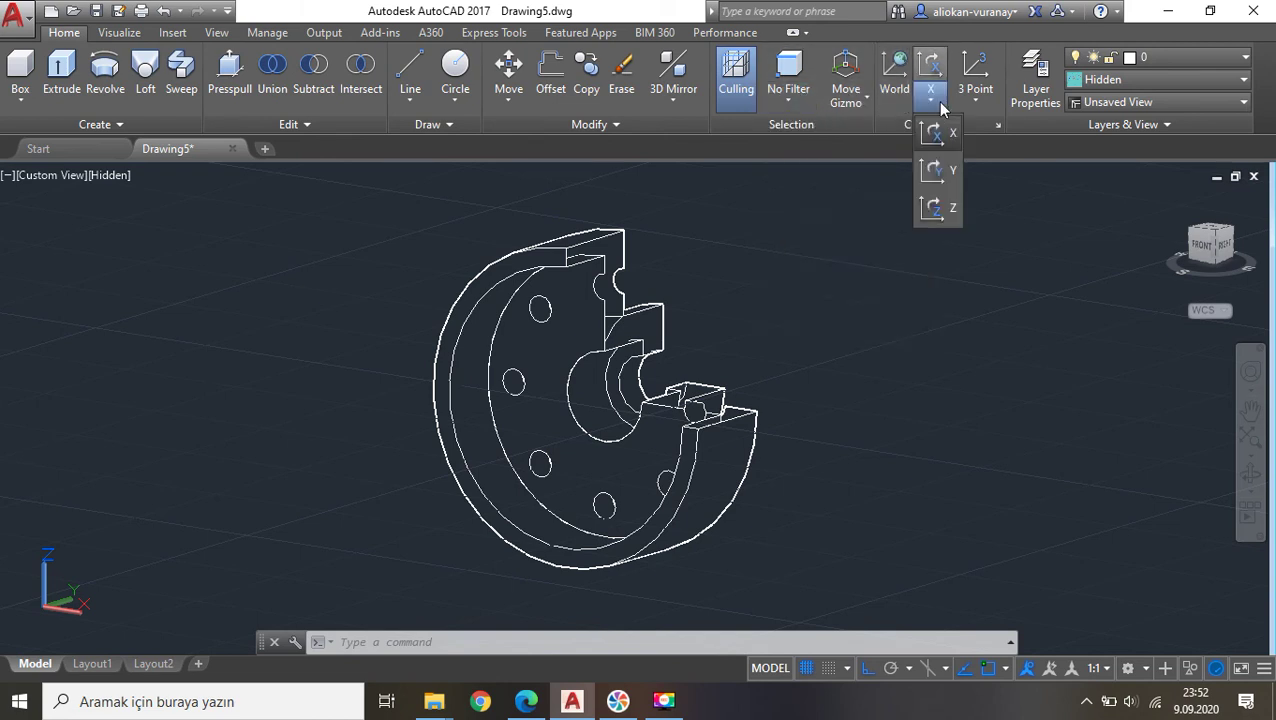
{"action": "left_click", "coordinate": [964, 102]}
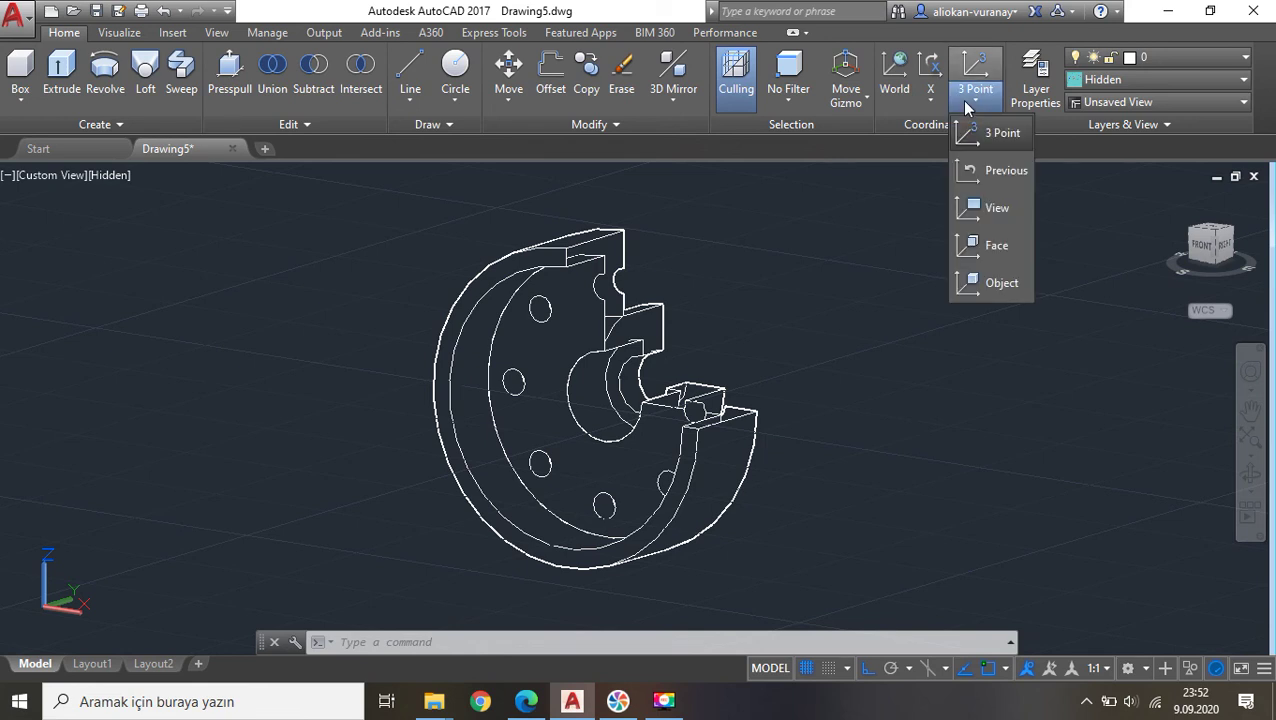
{"action": "left_click", "coordinate": [961, 100]}
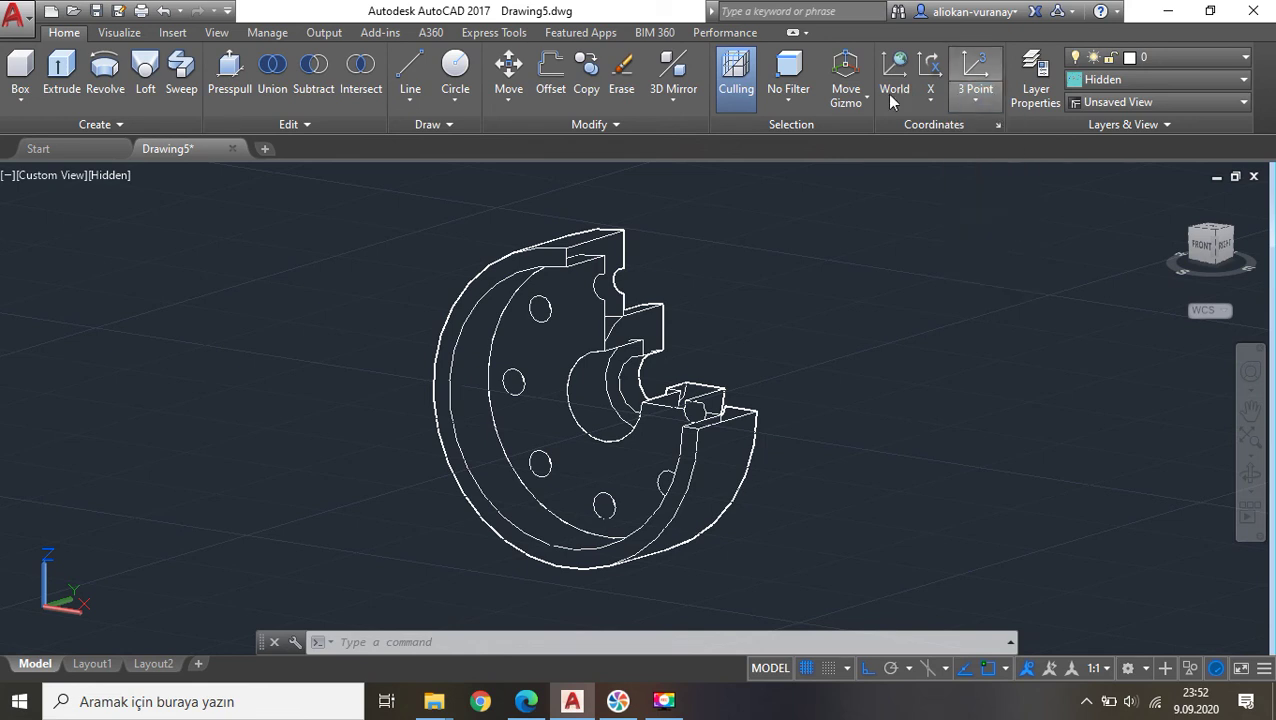
{"action": "left_click", "coordinate": [154, 119]}
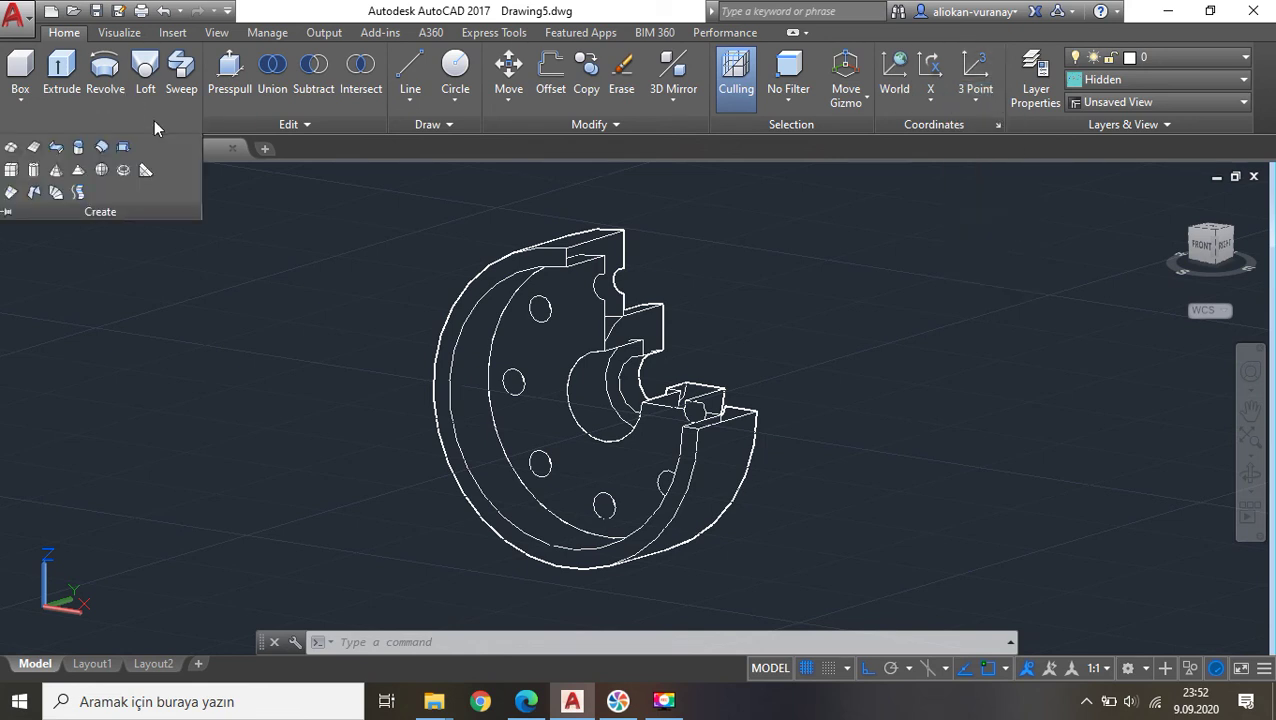
Look through the Visualize, Insert, View and Manage ribbon tabs, then open the Application menu.
{"action": "left_click", "coordinate": [137, 33]}
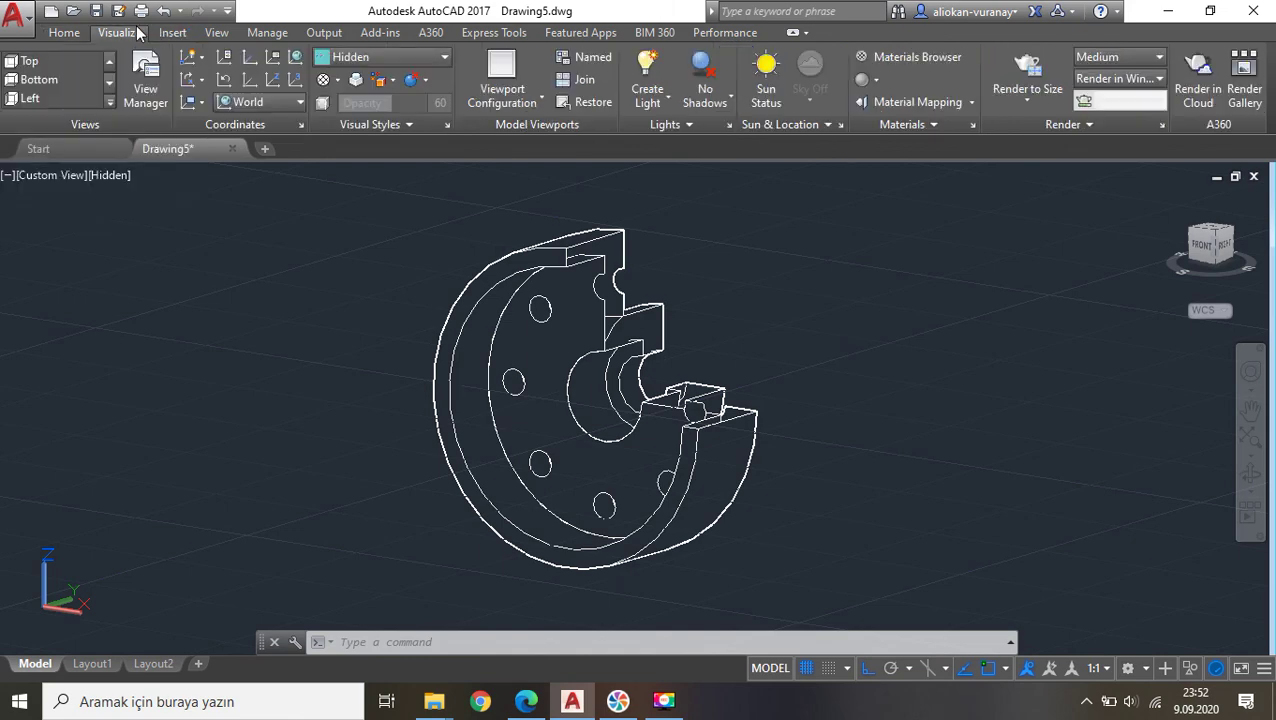
{"action": "left_click", "coordinate": [174, 33]}
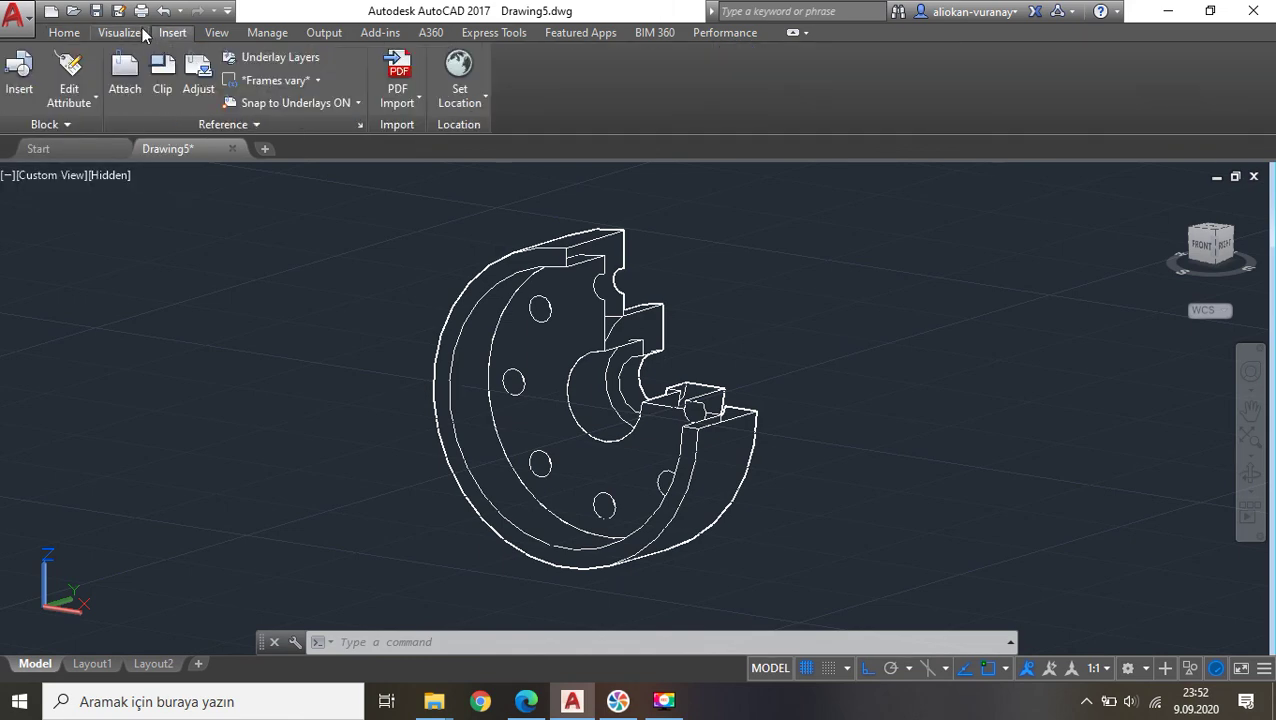
{"action": "left_click", "coordinate": [141, 30]}
{"action": "left_click", "coordinate": [172, 34]}
{"action": "left_click", "coordinate": [215, 34]}
{"action": "left_click", "coordinate": [259, 34]}
{"action": "left_click", "coordinate": [60, 33]}
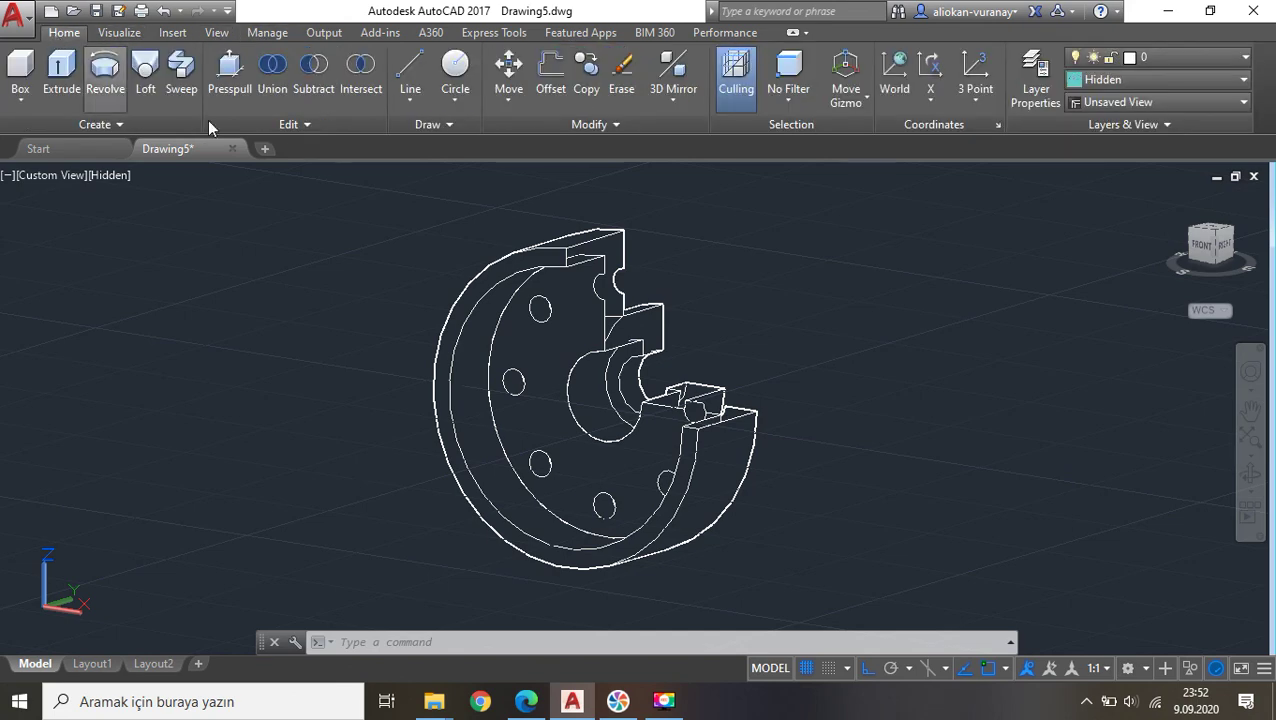
{"action": "left_click", "coordinate": [16, 15]}
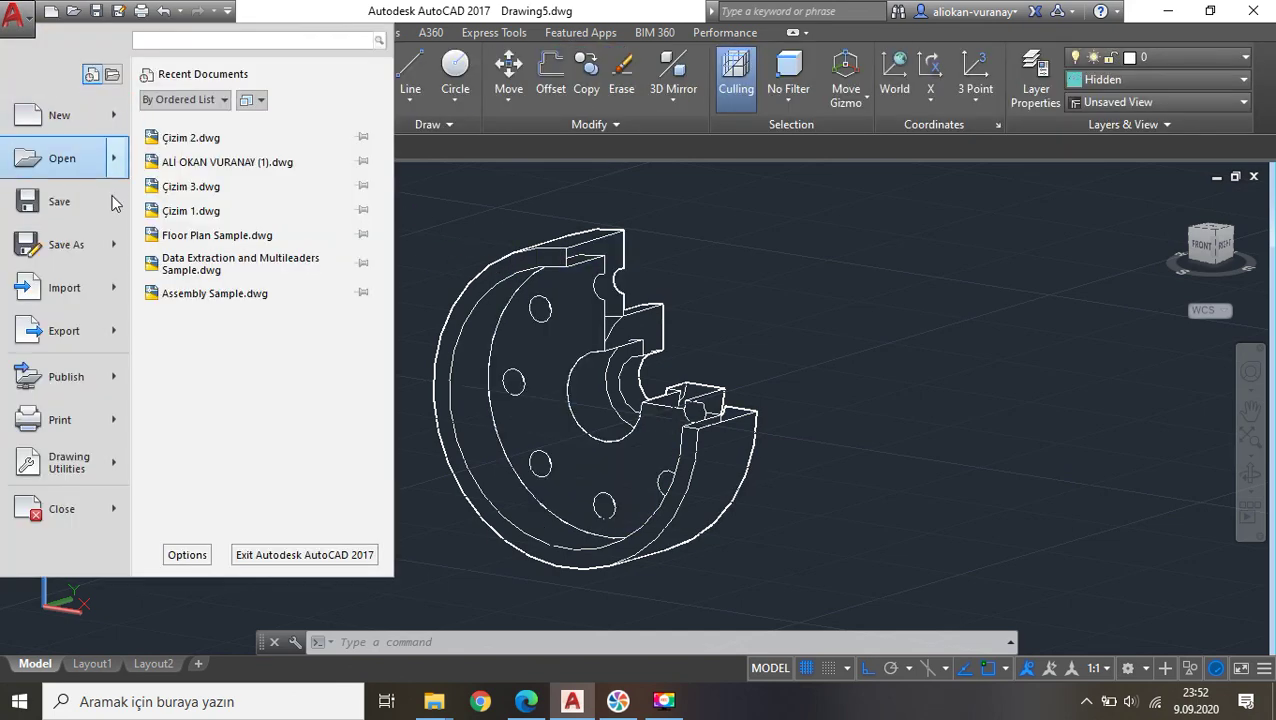
Save As the flanged ring drawing to the Desktop as Çizim 4.dwg, then bring back the screen recorder.
{"action": "left_click", "coordinate": [94, 244]}
{"action": "type", "text": "Çizim 4"}
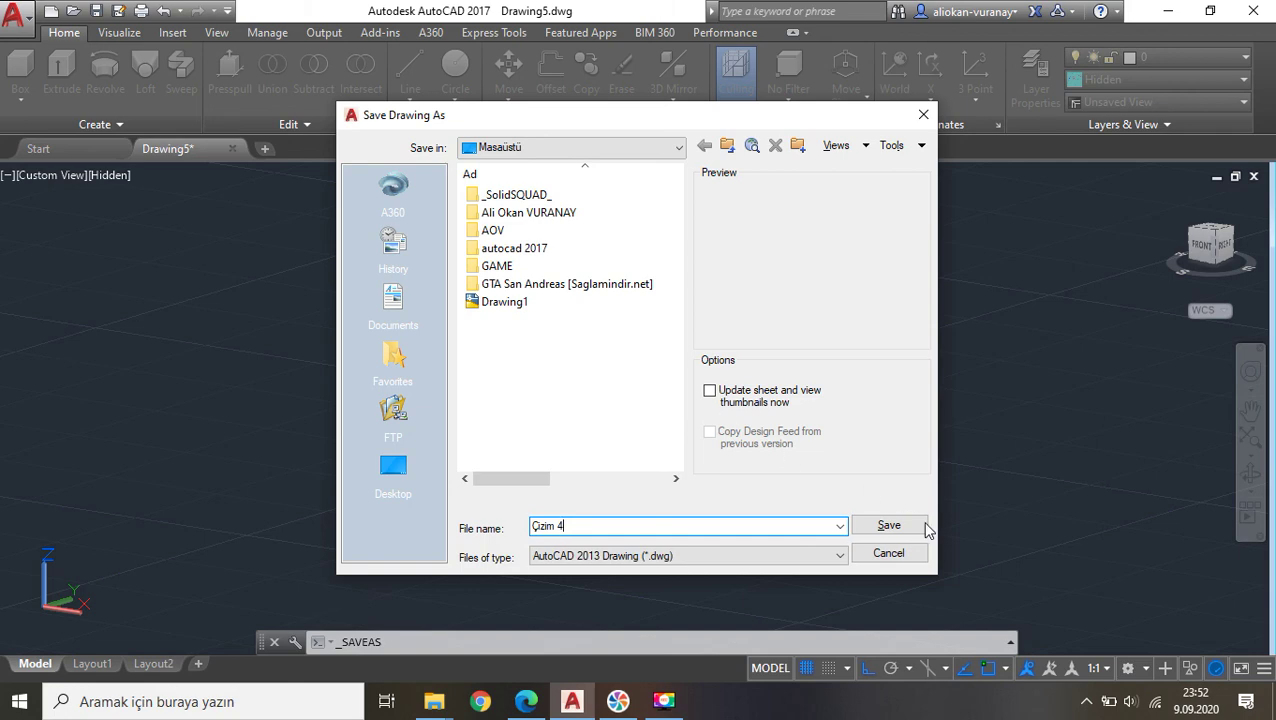
{"action": "key", "text": "Return"}
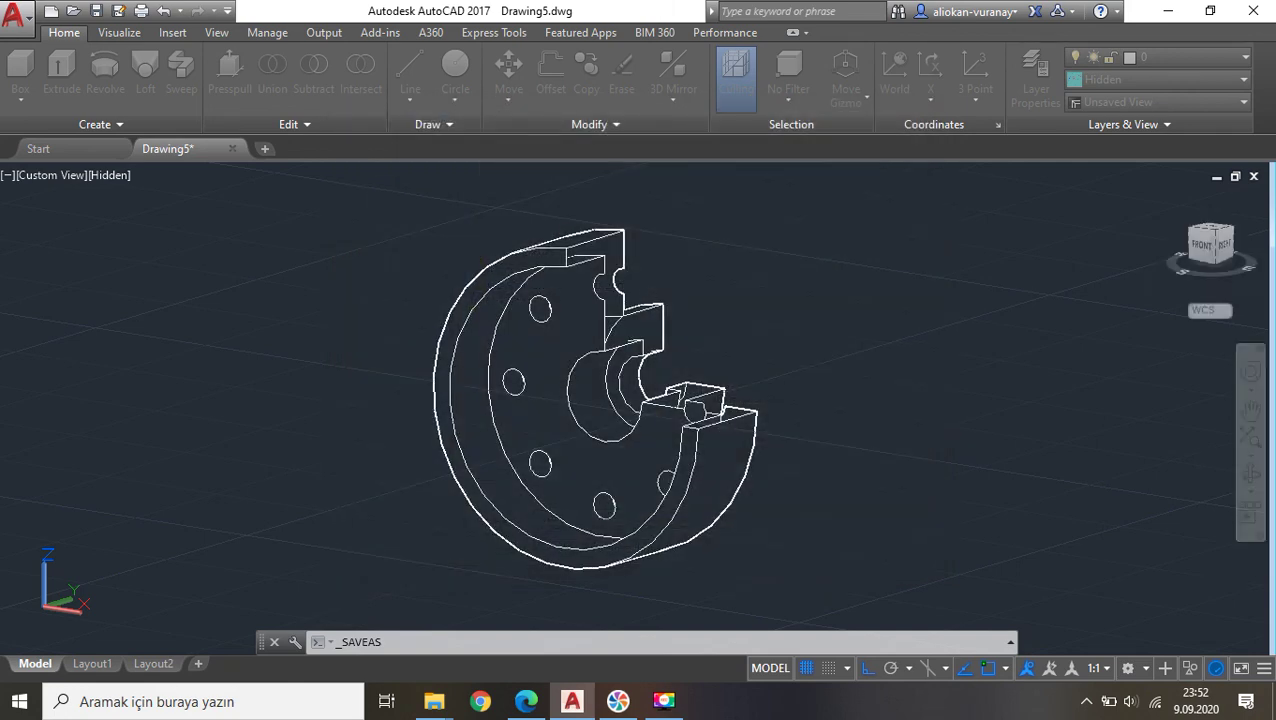
{"action": "left_click", "coordinate": [660, 705]}
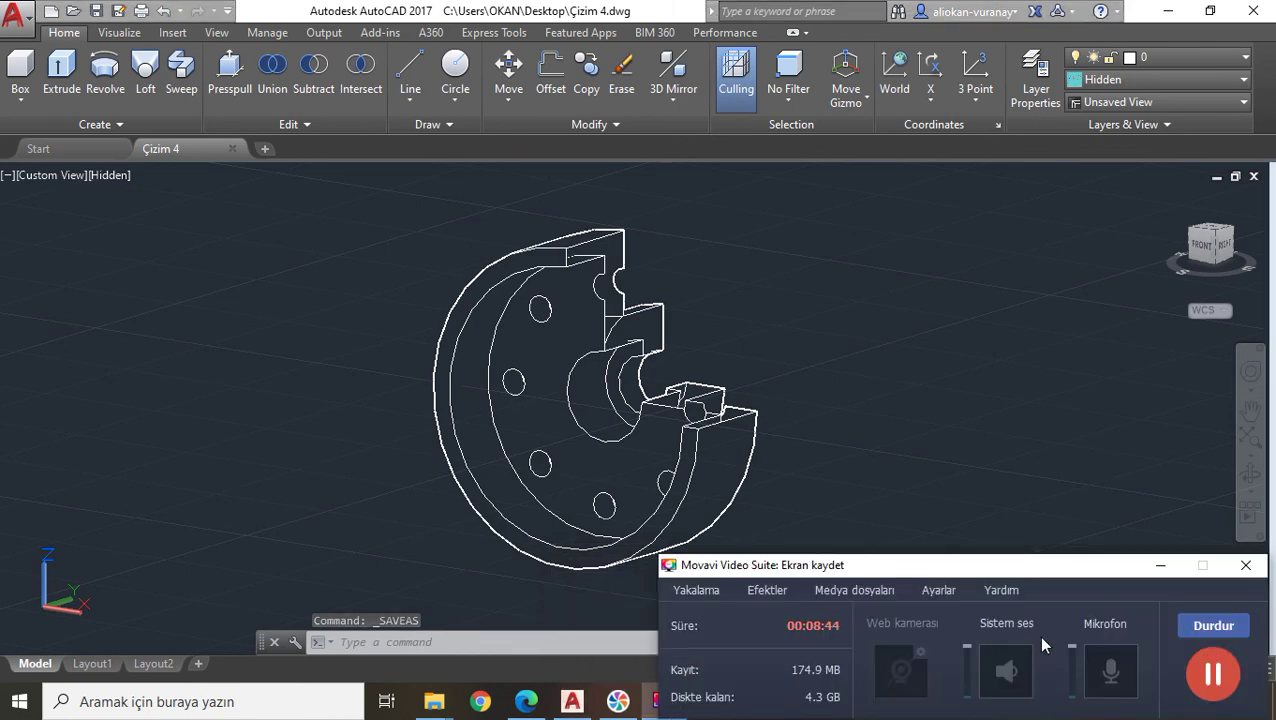